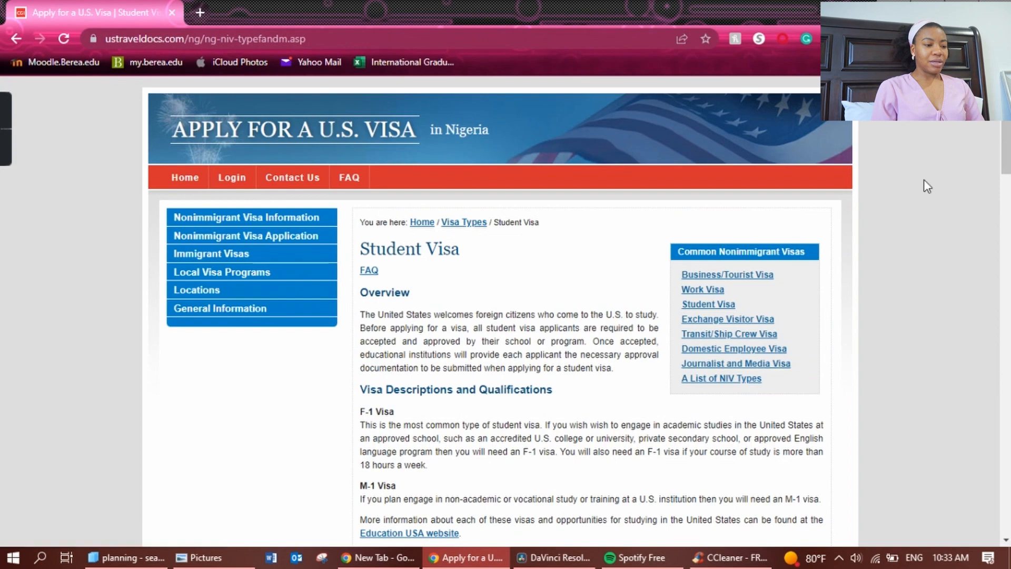
scroll(675, 271, down, 3)
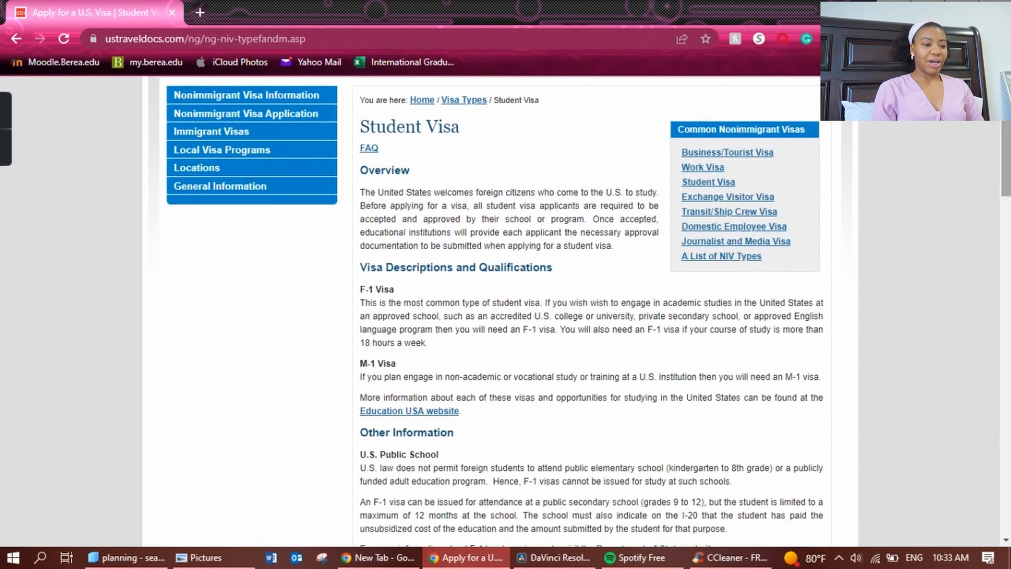
scroll(1007, 187, down, 2)
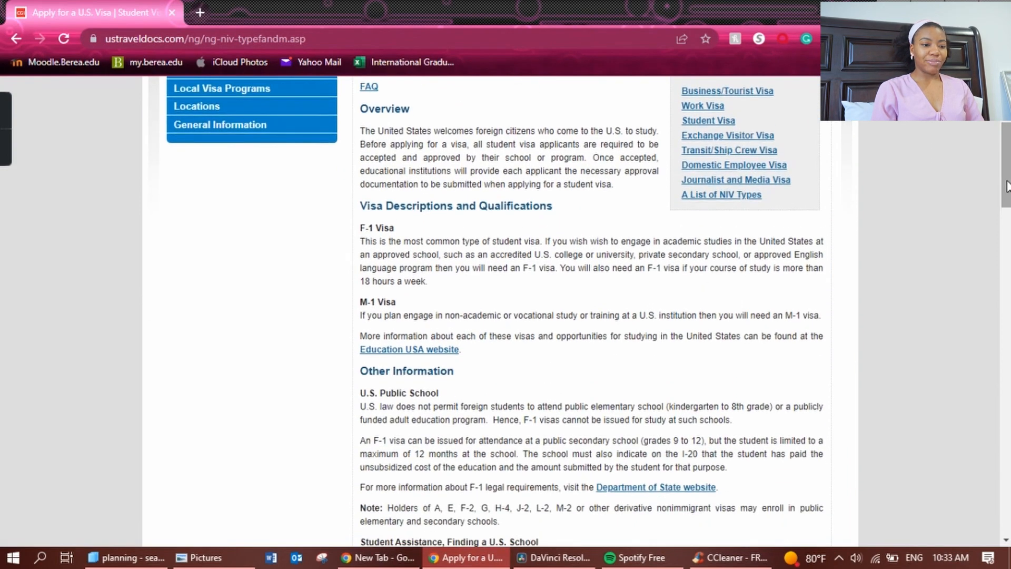
scroll(1007, 187, down, 2)
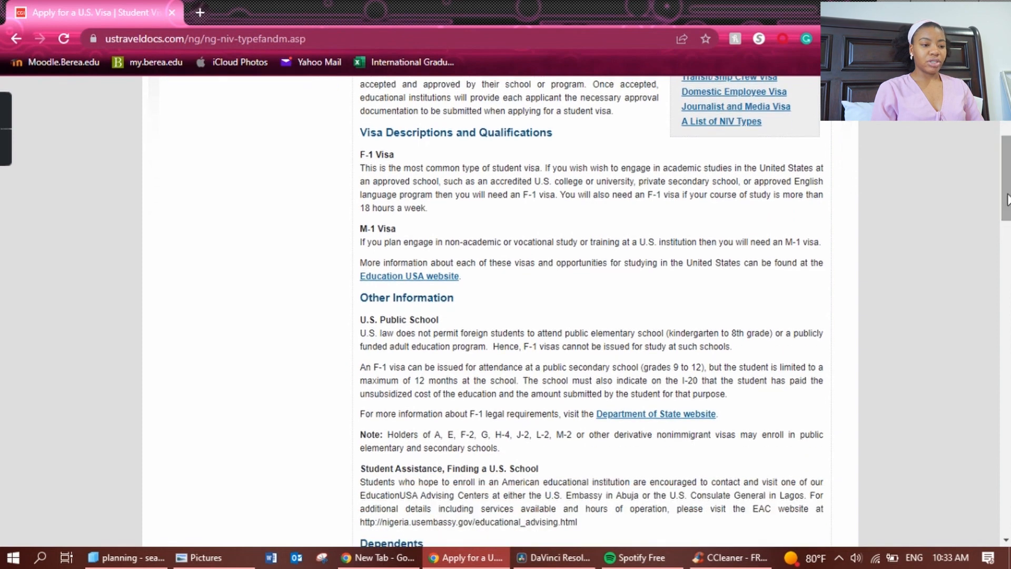
mouse_move(1008, 199)
mouse_down()
mouse_move(1008, 185)
mouse_move(1008, 199)
mouse_up()
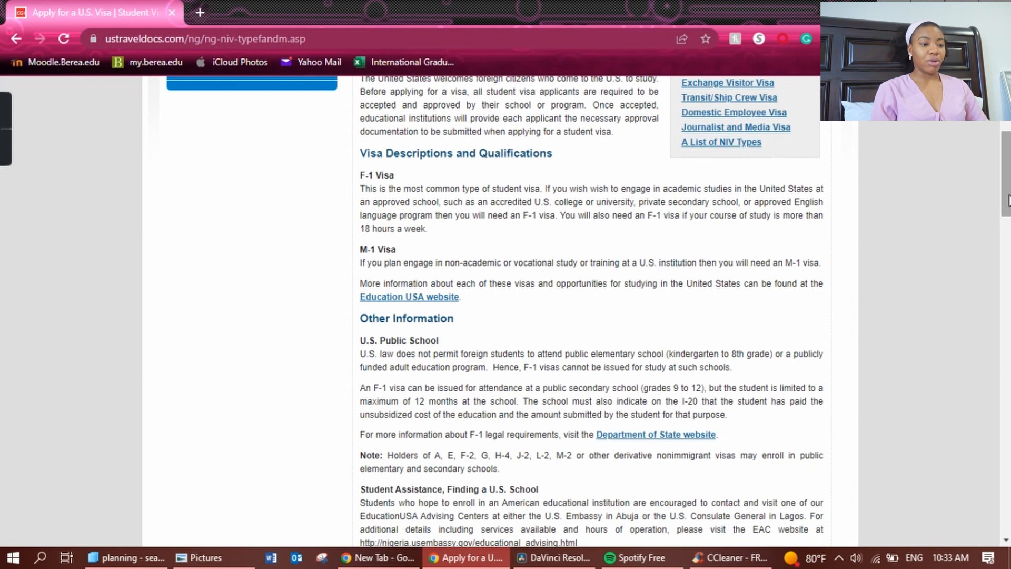
drag(360, 175, 399, 171)
click(501, 190)
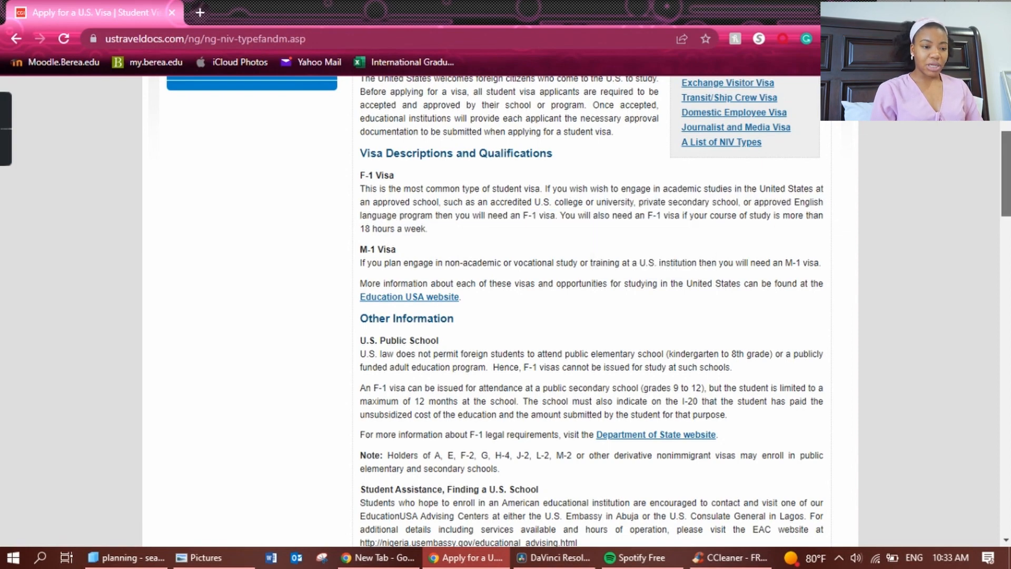
scroll(658, 211, down, 2)
scroll(590, 311, down, 7)
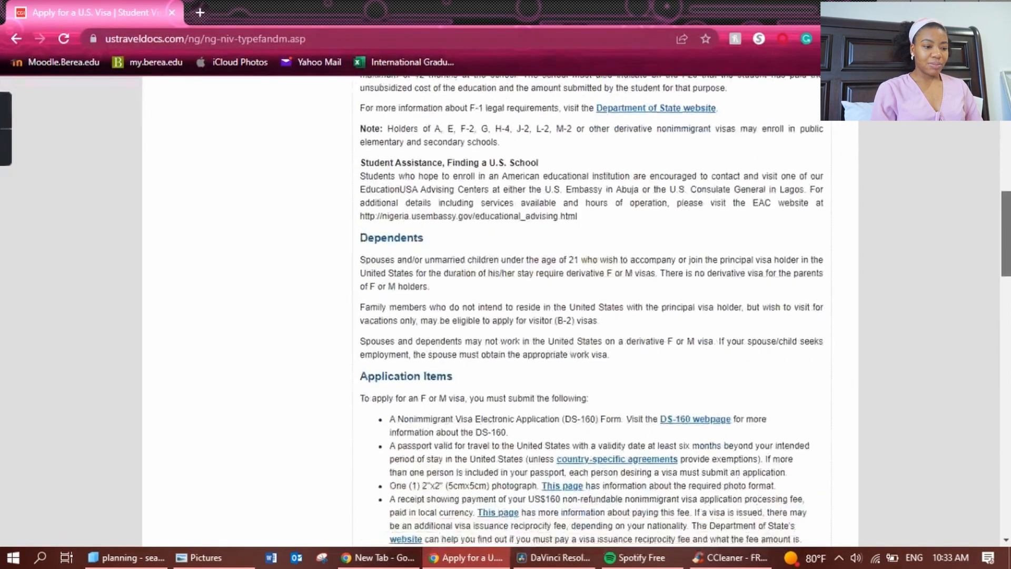
scroll(376, 220, down, 2)
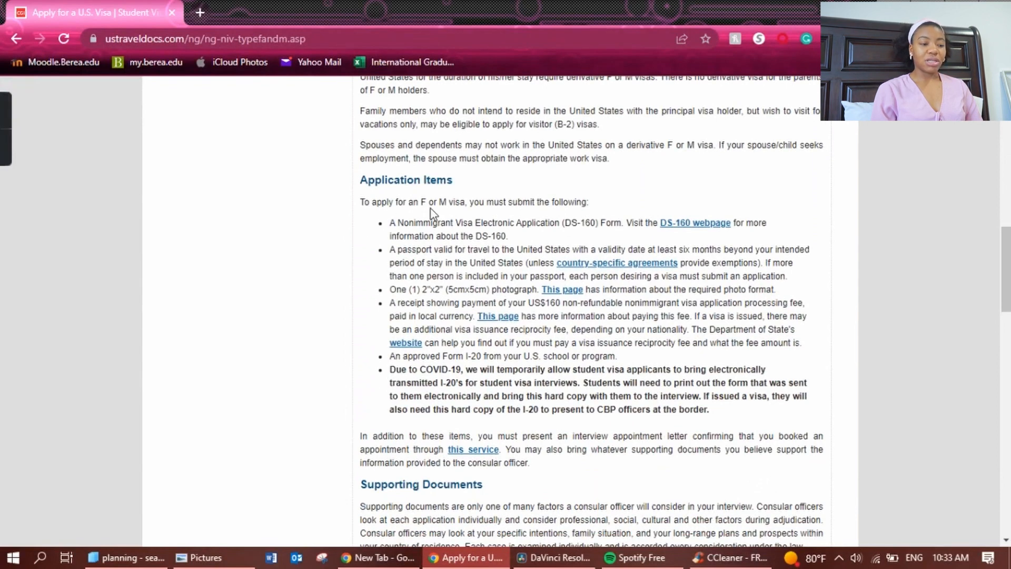
drag(391, 222, 523, 236)
click(527, 241)
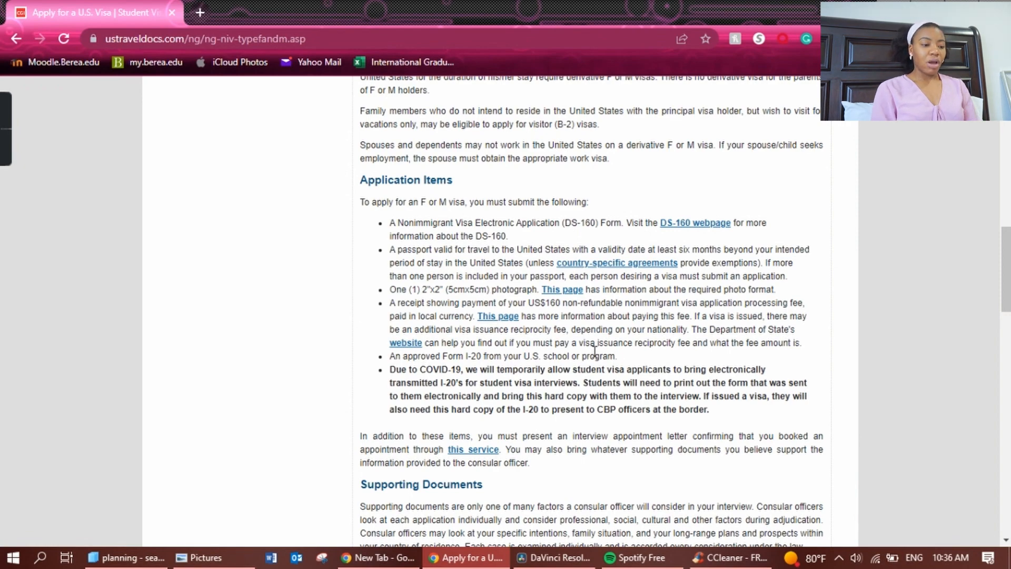
Follow the 'DS-160 webpage' link under Application Items to the DS-160 Information page.
mouse_move(1006, 270)
mouse_down()
mouse_move(1007, 460)
mouse_move(1006, 286)
mouse_up()
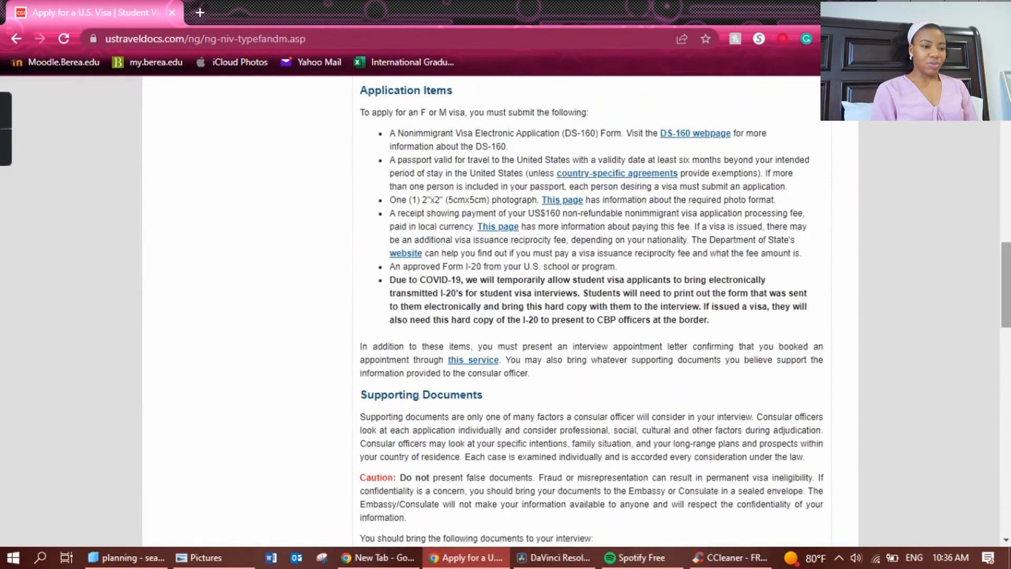
click(699, 136)
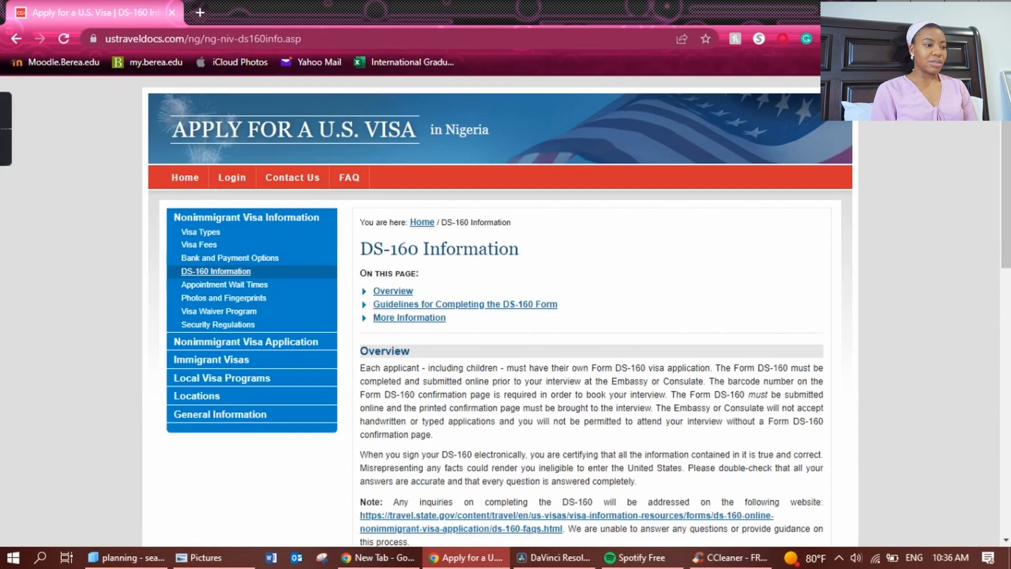
Open the CEAC DS-160 start page in a new tab via the 'here' link under More Information.
drag(1006, 158, 1009, 333)
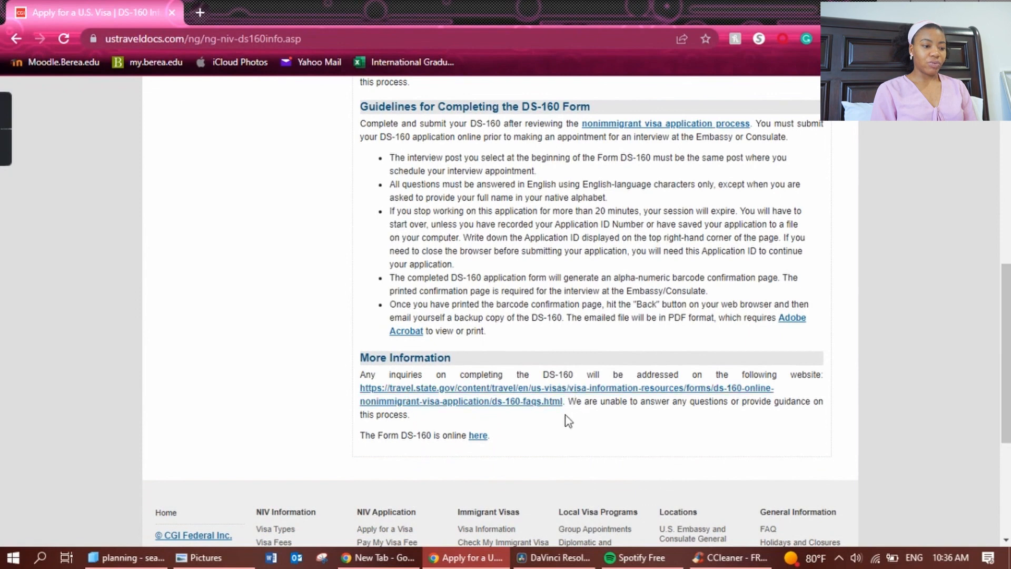
click(478, 436)
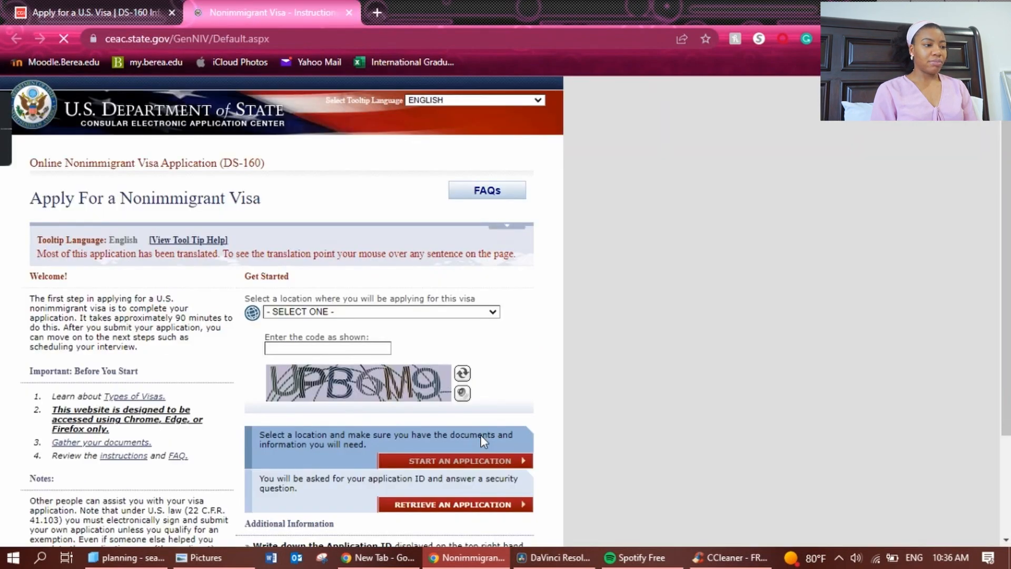
Choose NIGERIA, LAGOS as the application location.
click(409, 313)
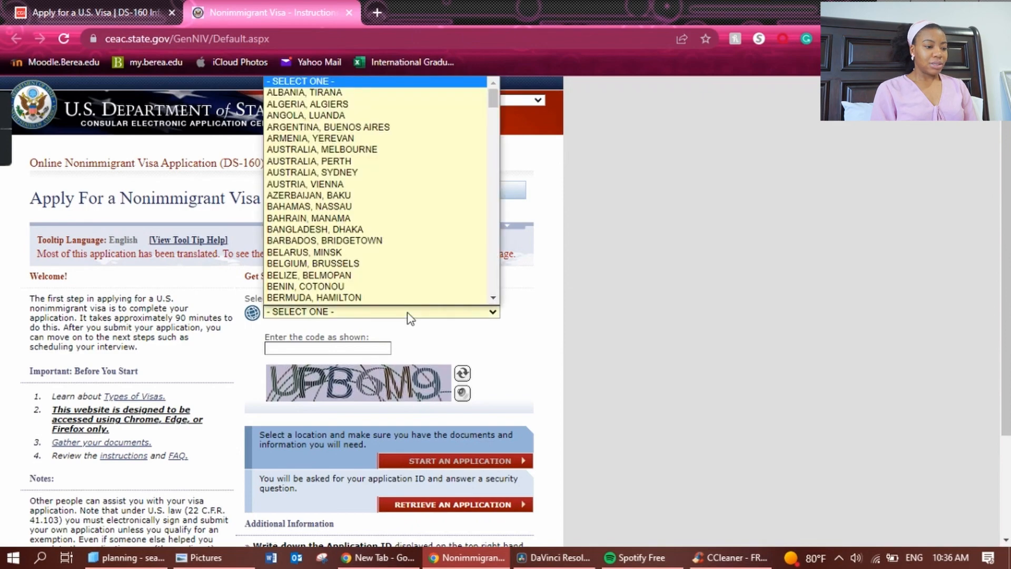
key(n)
key(Down)
key(Down)
key(Down)
key(Down)
key(Down)
key(Down)
key(Down)
key(Return)
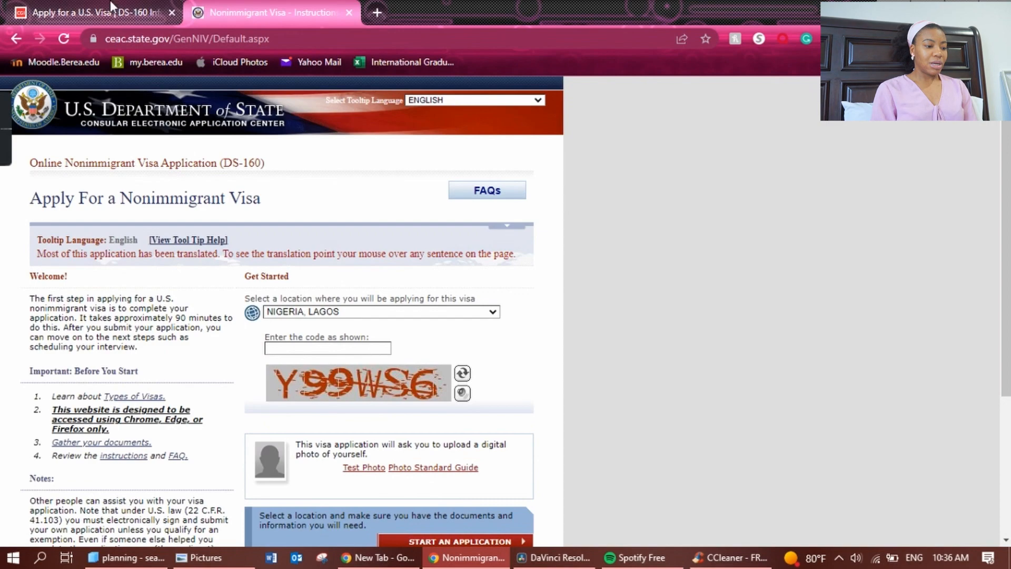
Look over the DS-160 Information page again, then return to the DS-160 start page.
click(111, 6)
scroll(558, 228, up, 1)
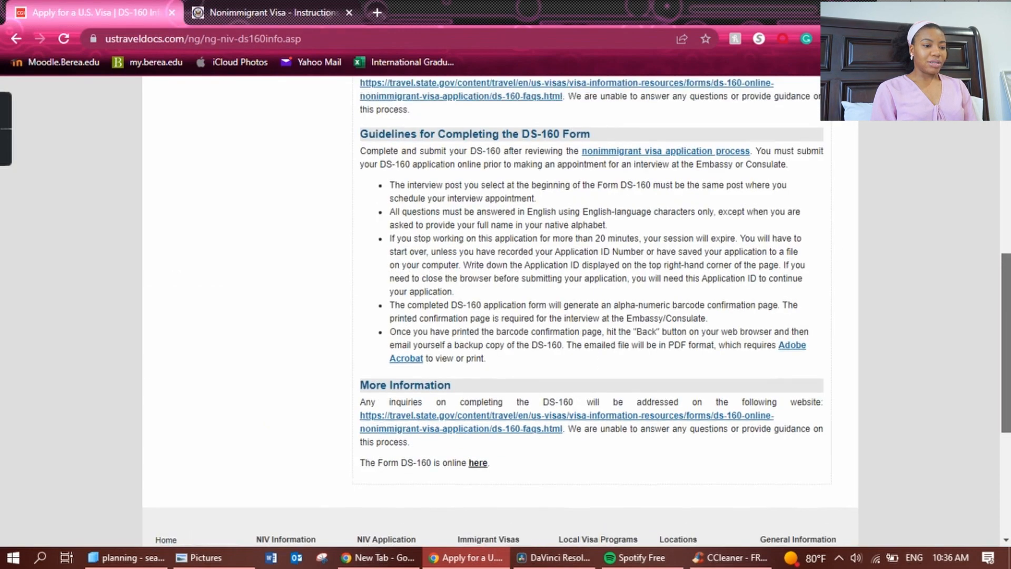
scroll(577, 311, up, 5)
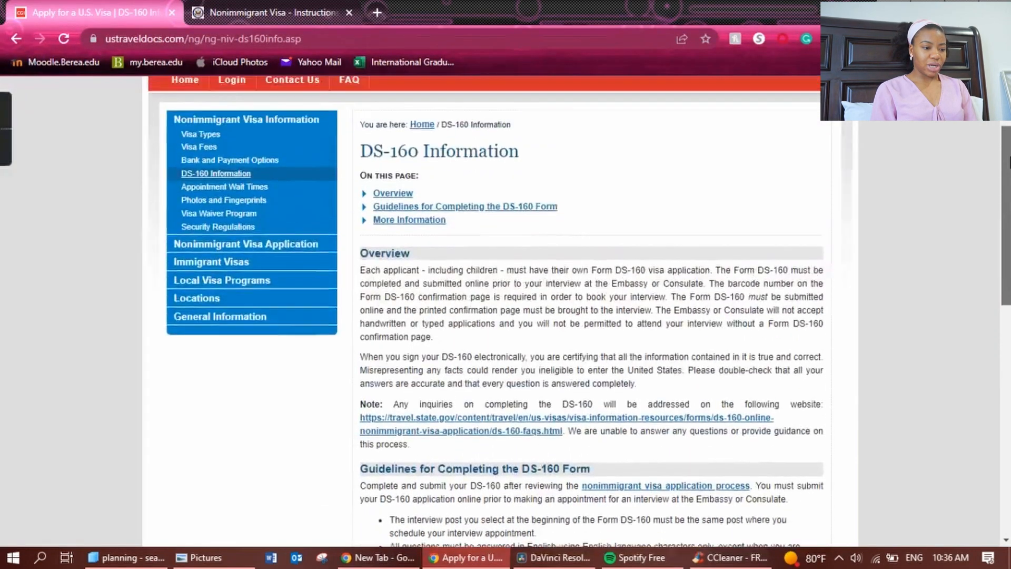
drag(1010, 201, 1005, 267)
click(232, 15)
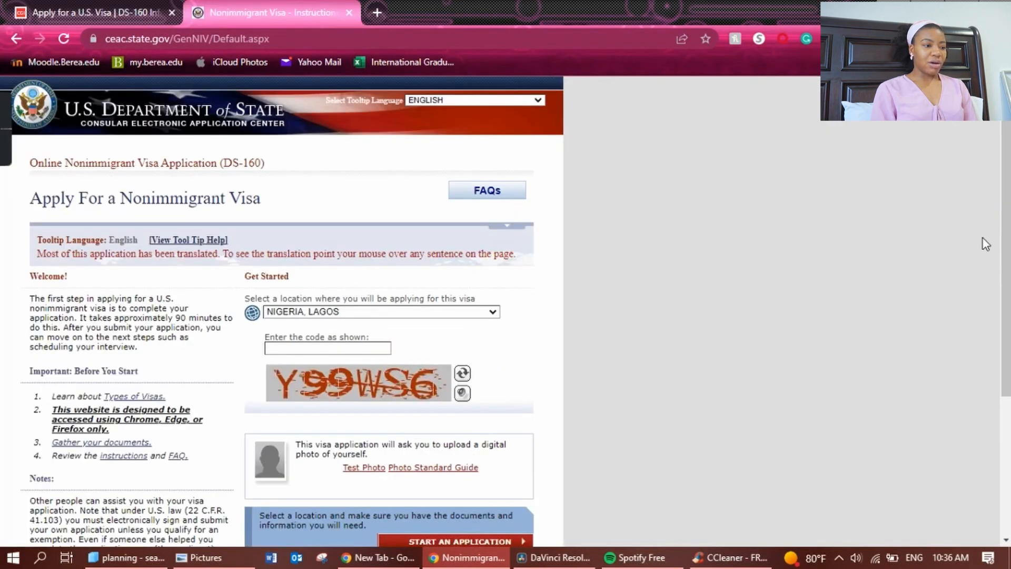
drag(1005, 247, 1005, 273)
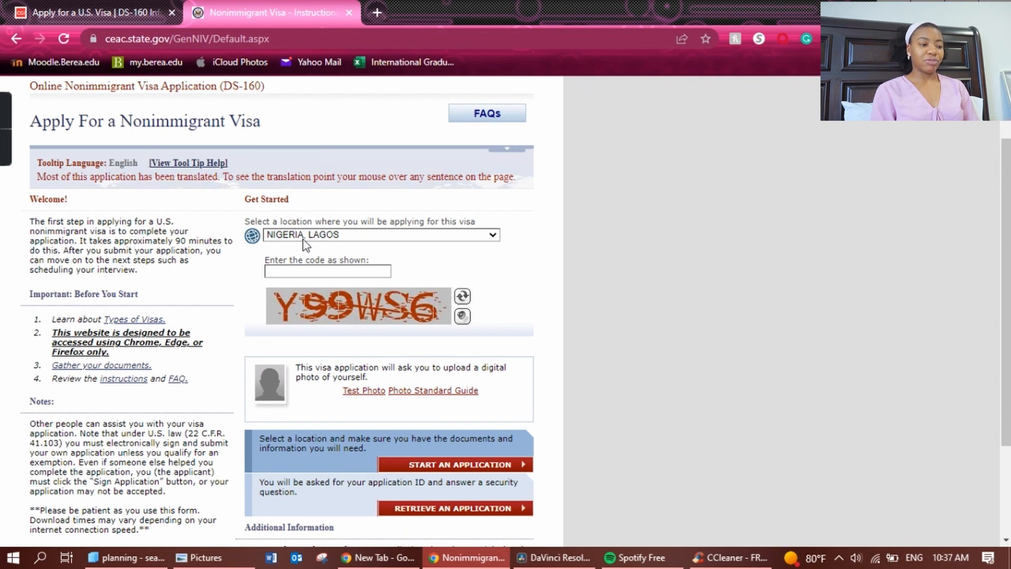
Enter the image verification code and review the Photo Standard Guide in a separate tab.
click(327, 272)
text(Y)
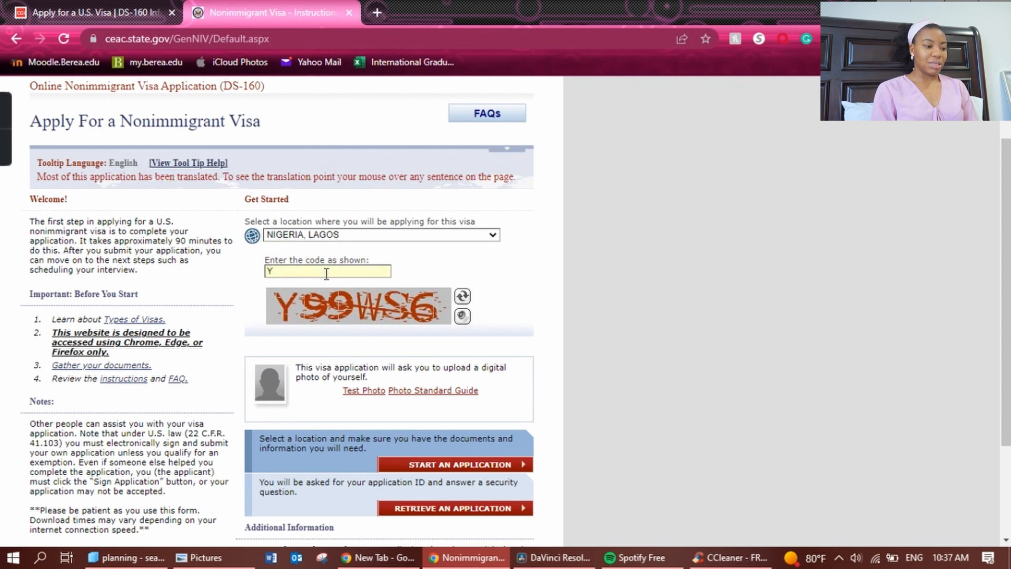
text(99WS6)
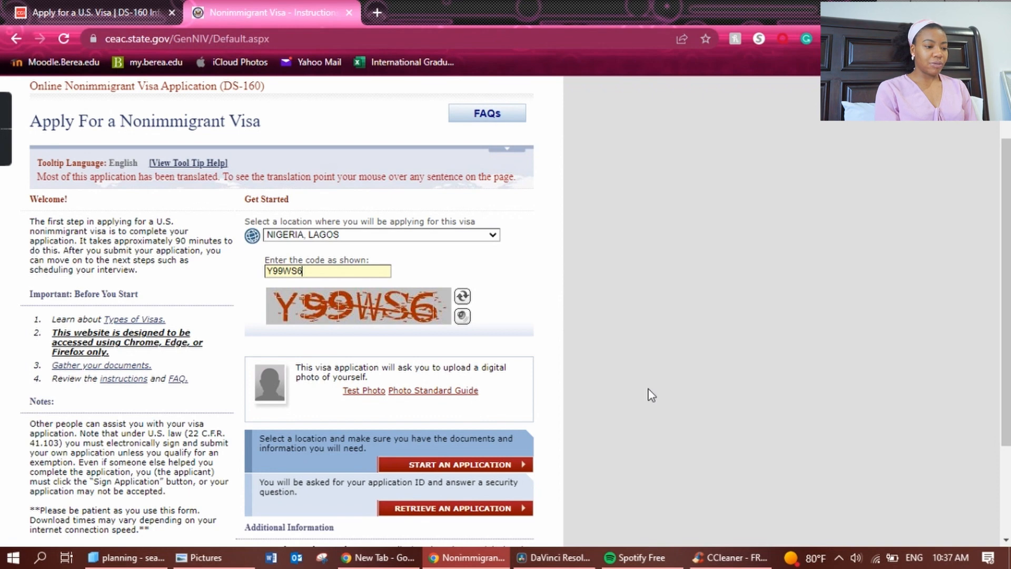
right_click(411, 393)
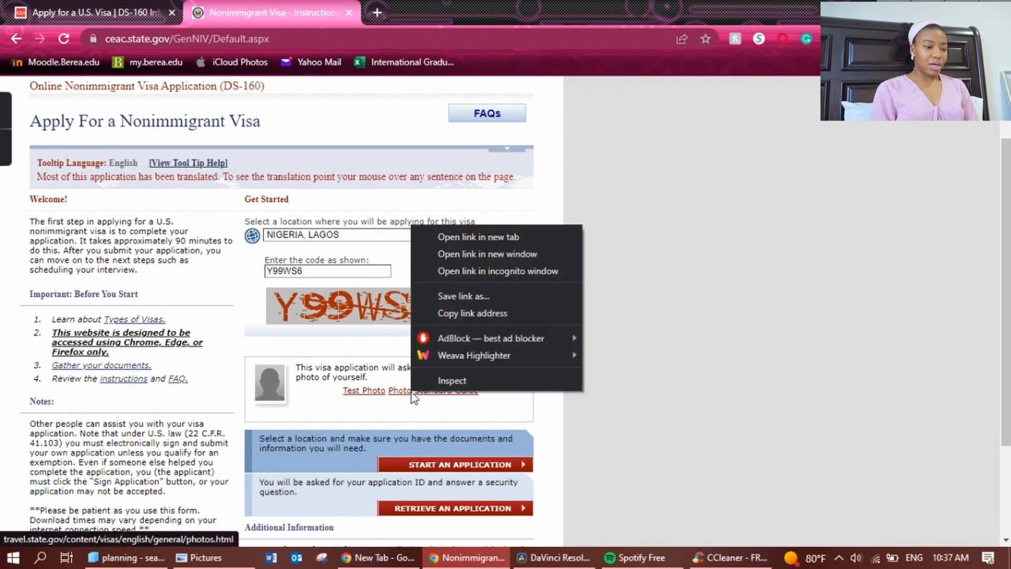
click(470, 237)
click(411, 7)
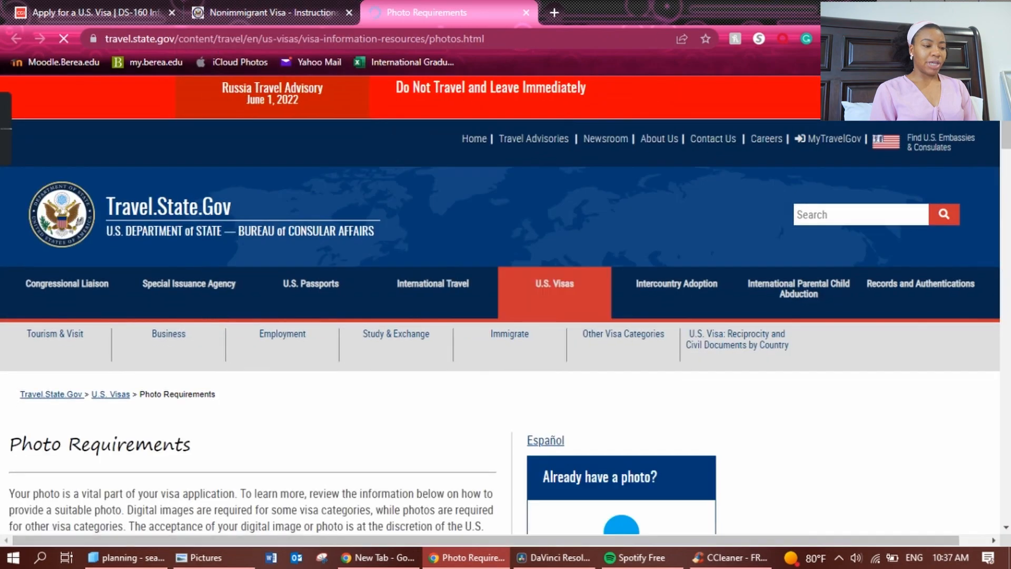
scroll(505, 306, down, 15)
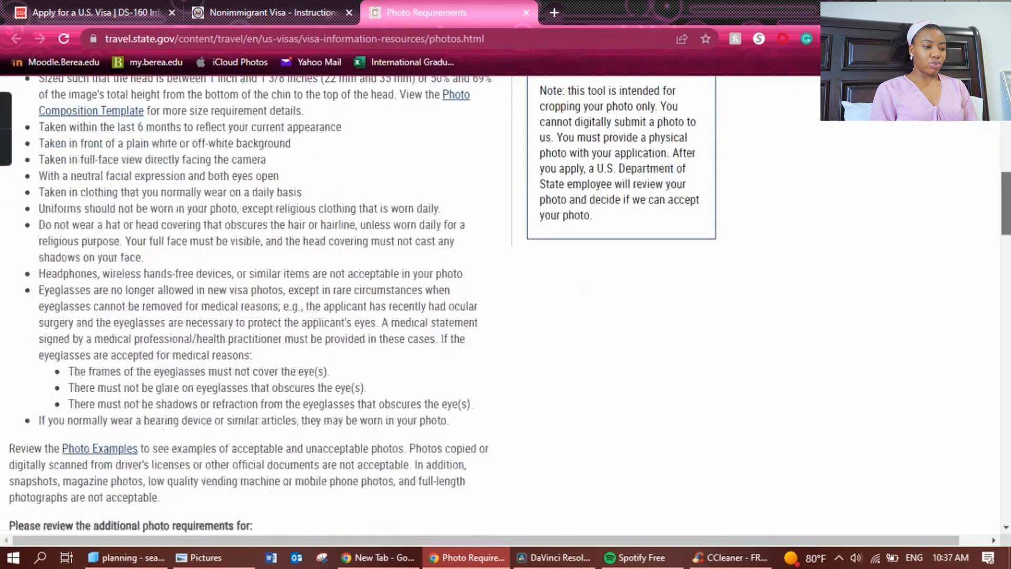
scroll(505, 306, up, 7)
scroll(506, 306, down, 20)
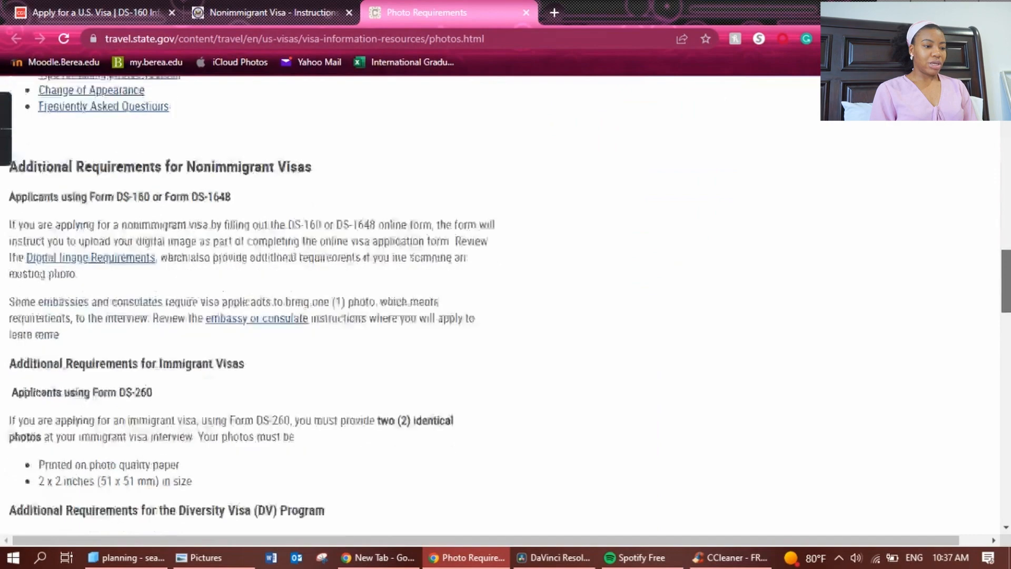
scroll(506, 305, down, 9)
scroll(506, 305, up, 4)
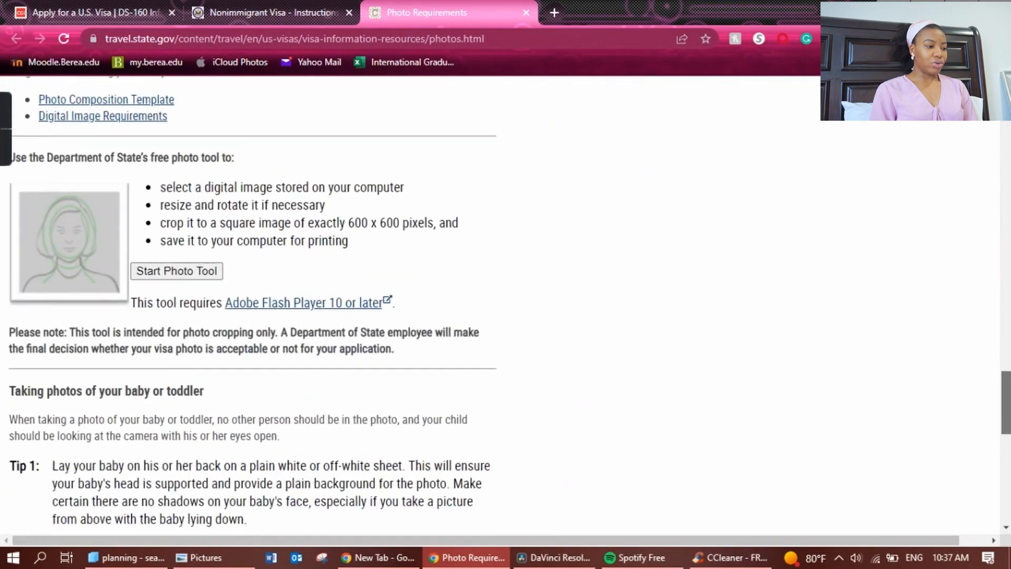
scroll(994, 225, up, 15)
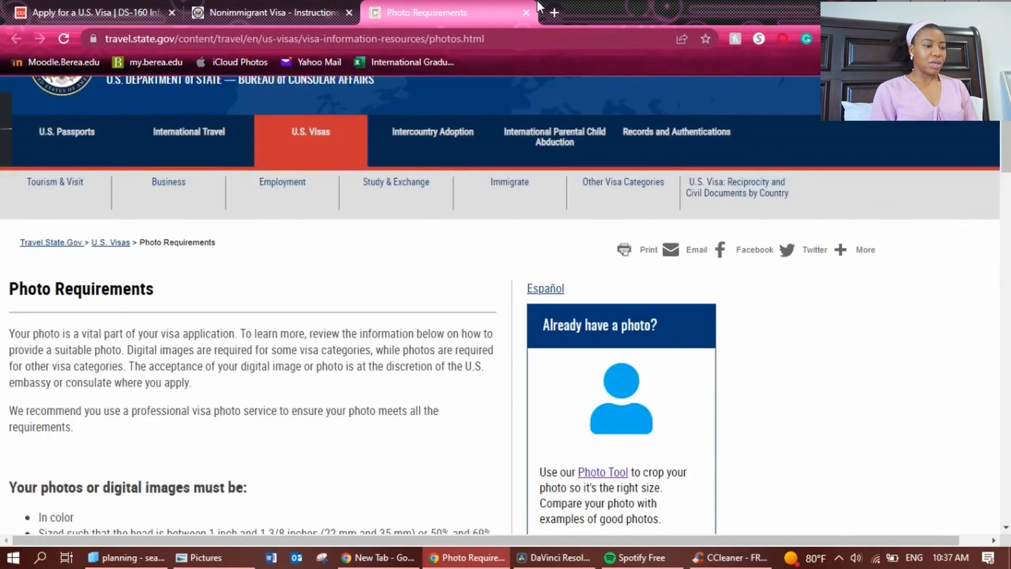
click(526, 12)
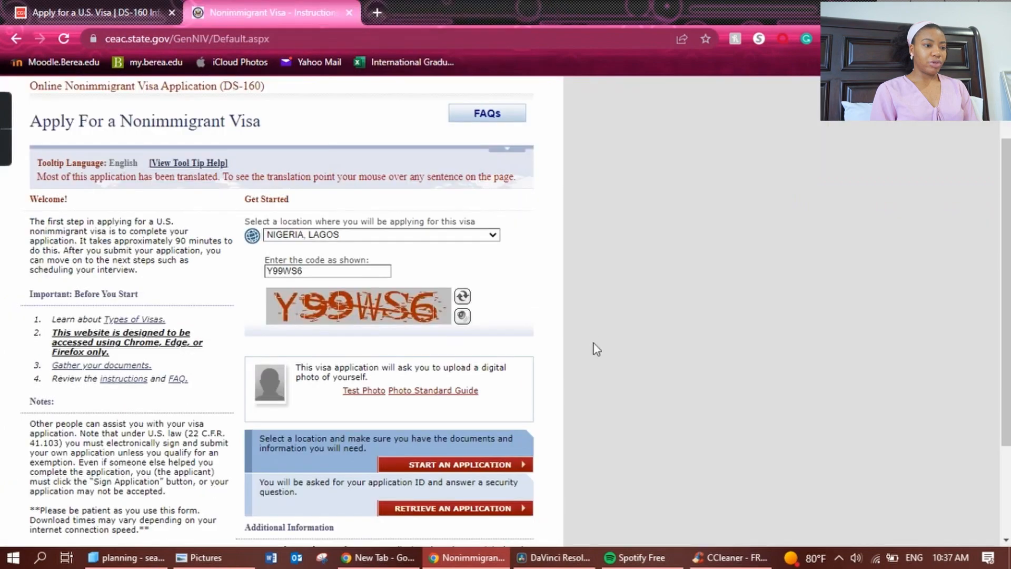
drag(1006, 171, 1006, 221)
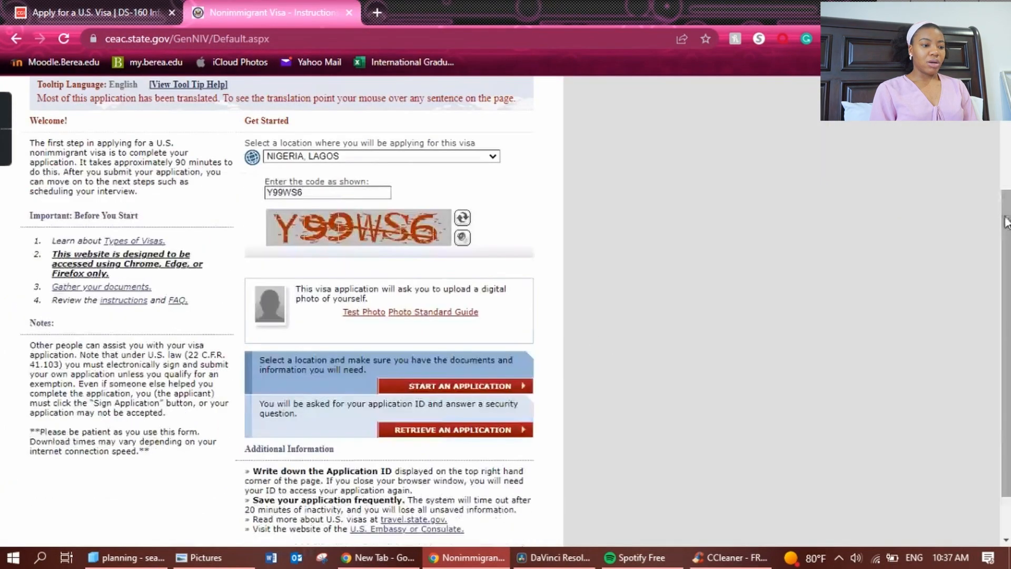
Start a new application, agree to the terms, and bring up the Application ID printout.
click(433, 390)
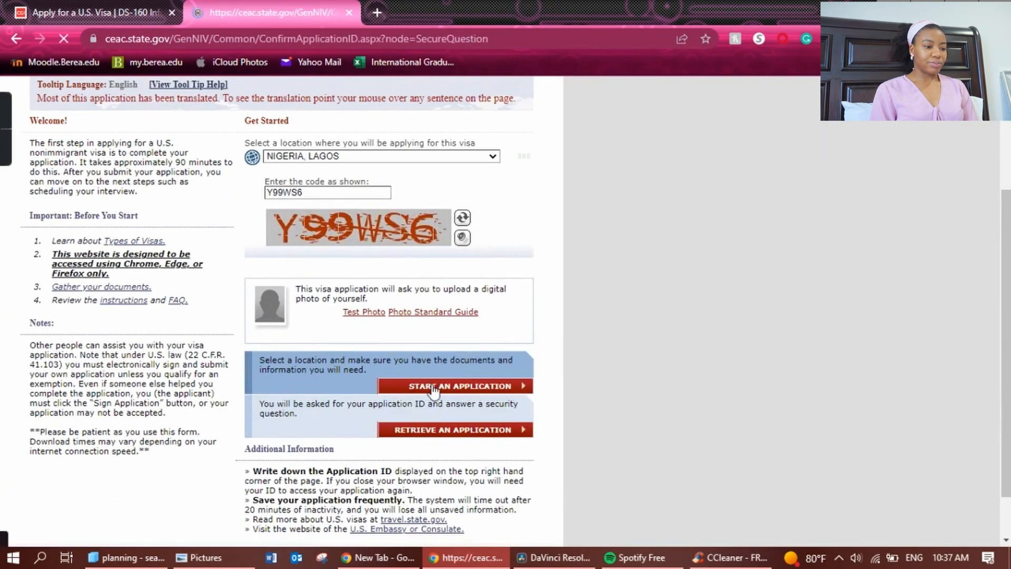
scroll(479, 314, down, 6)
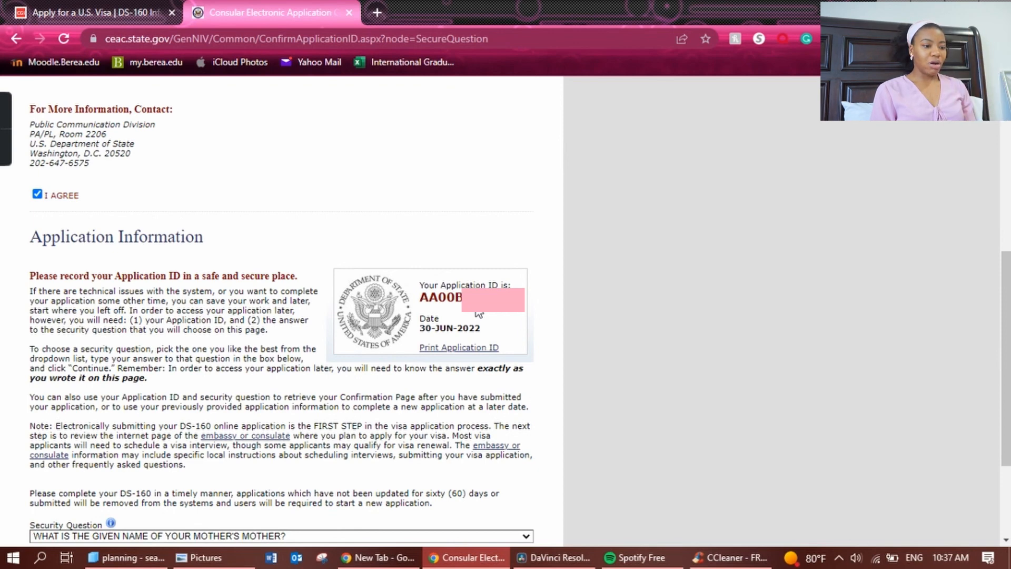
click(459, 348)
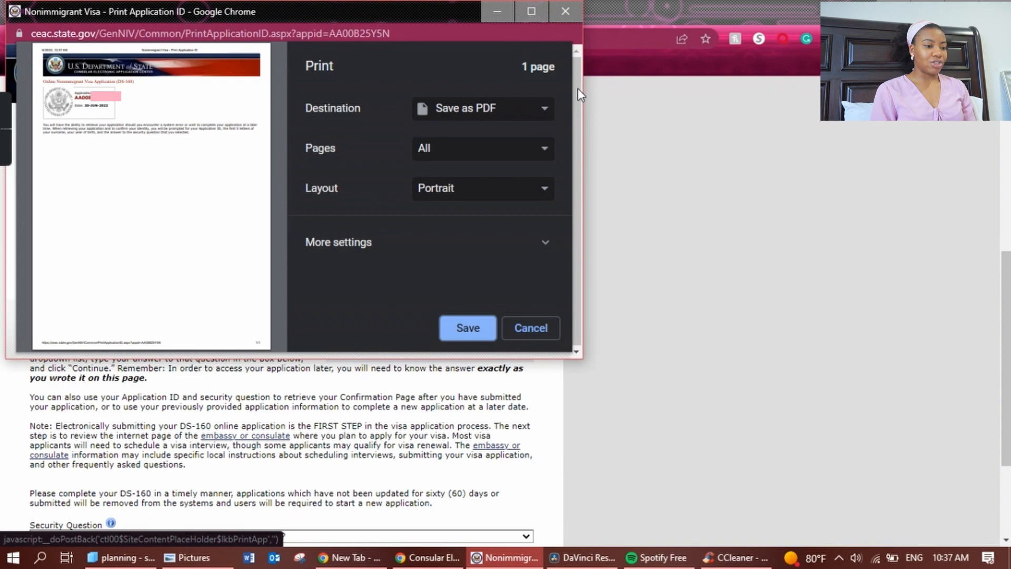
key(Escape)
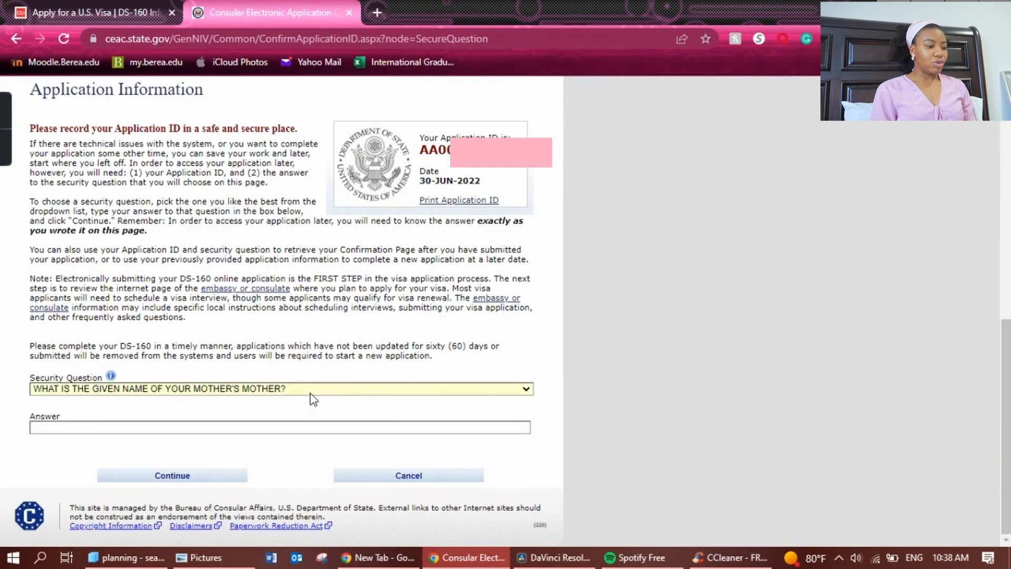
Pick the 'where did your parents meet' security question and continue.
click(313, 399)
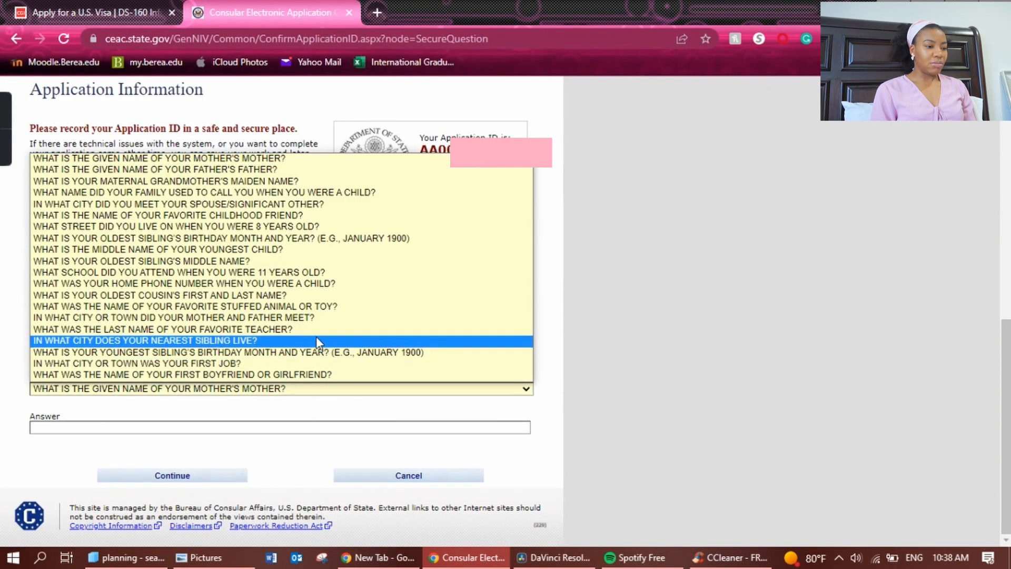
click(308, 317)
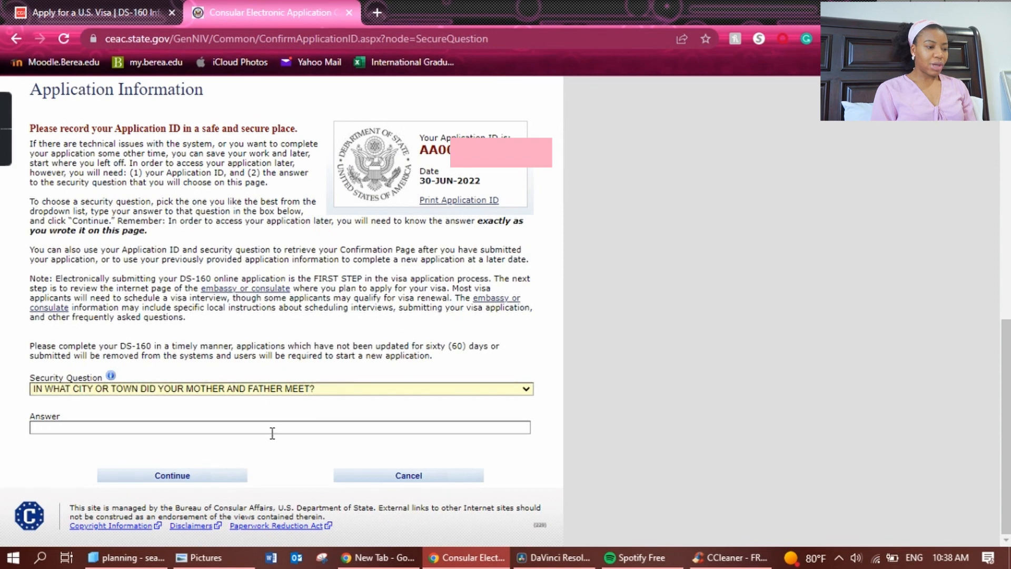
click(225, 472)
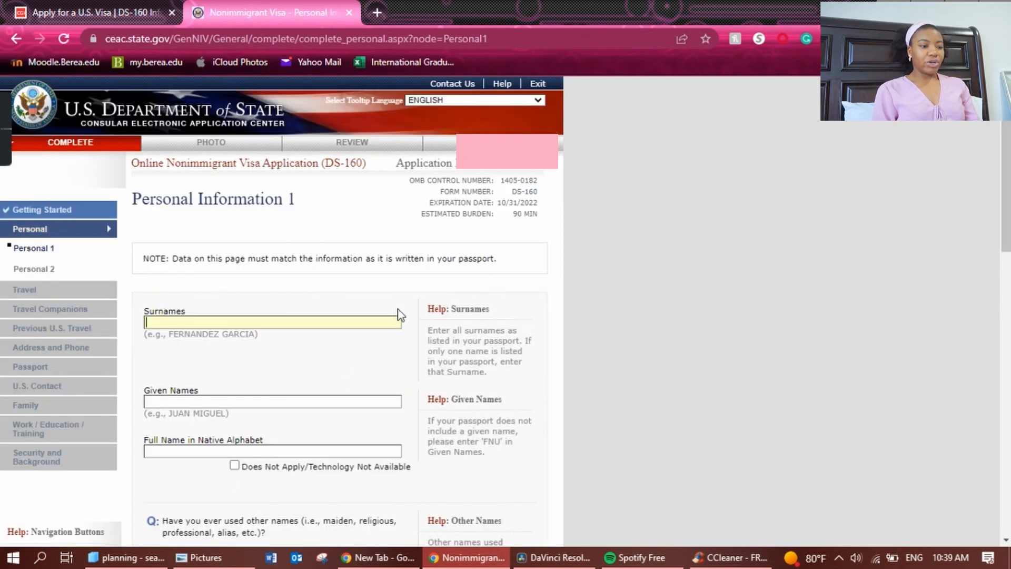
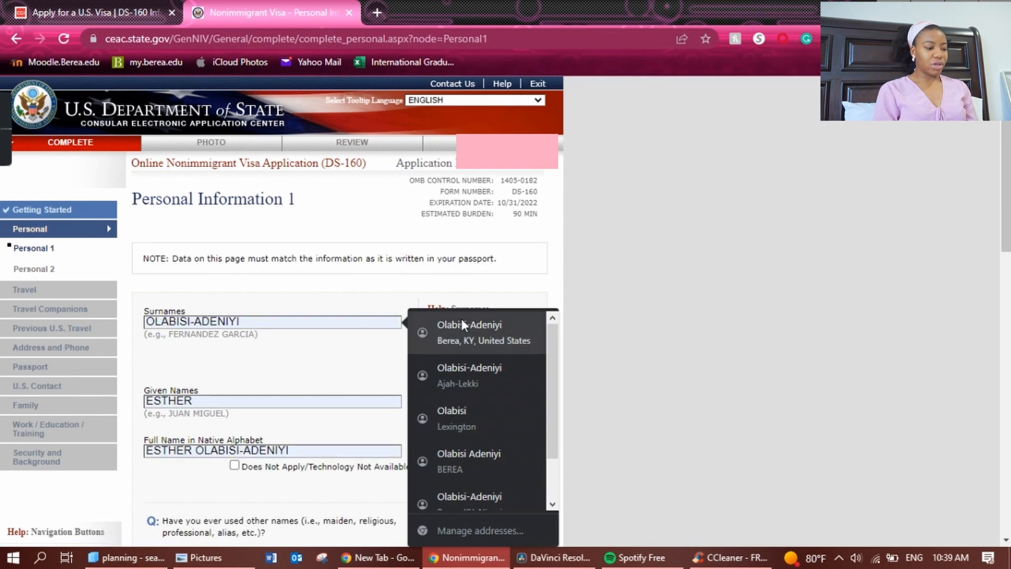
Autofill the applicant's names, answer the other-names question, and answer No to telecode.
click(462, 318)
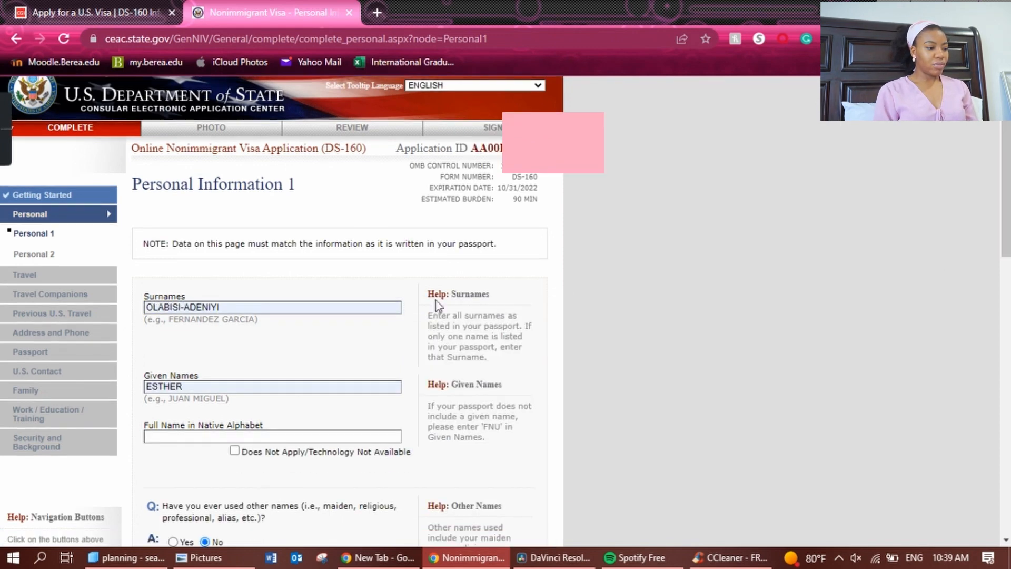
drag(1006, 190, 1006, 281)
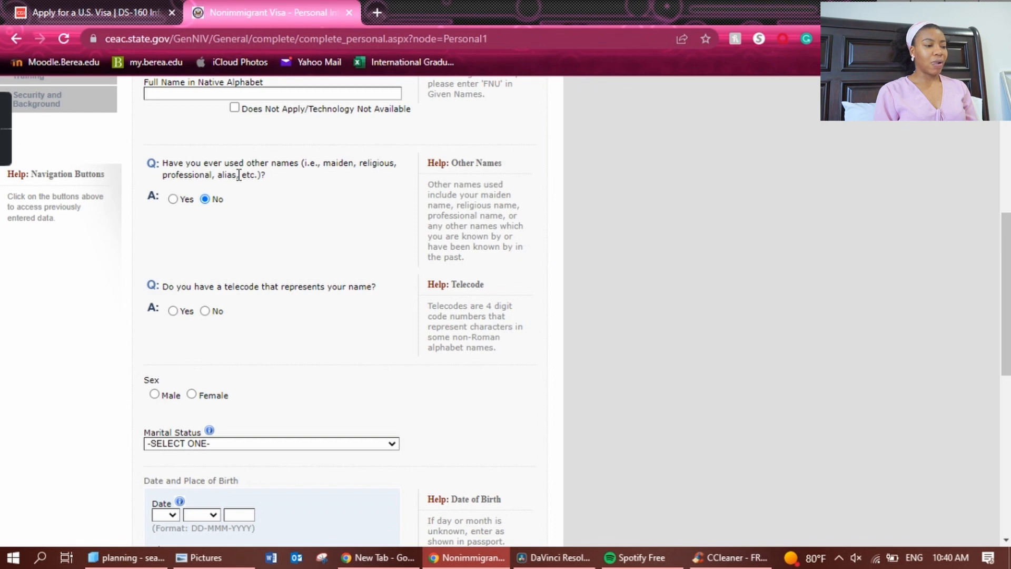
click(173, 200)
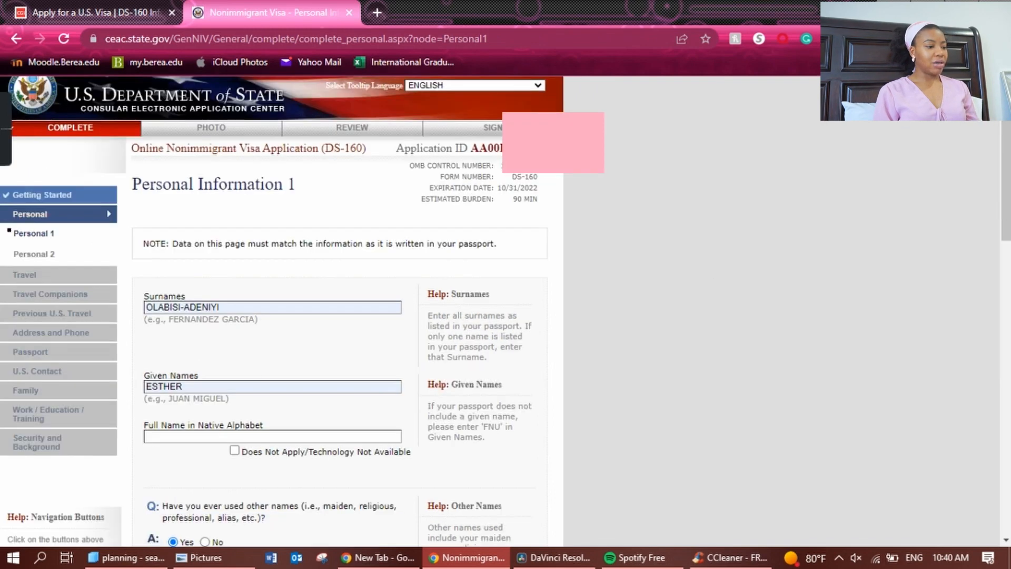
click(204, 293)
drag(1006, 206, 1006, 356)
Set sex to Female, marital status to SINGLE, and birth date to 11 OCT.
click(193, 196)
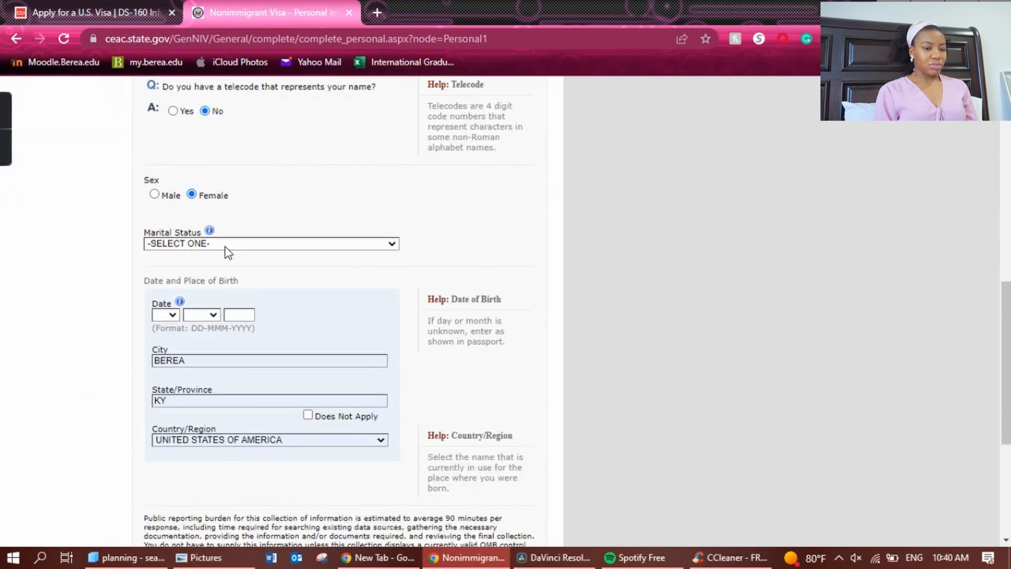
click(226, 245)
click(222, 303)
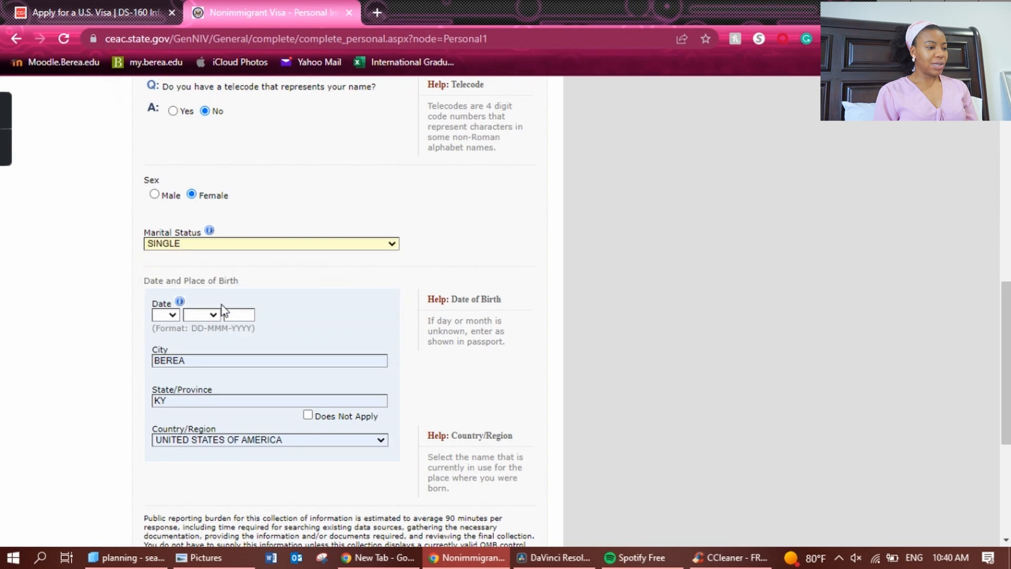
click(173, 315)
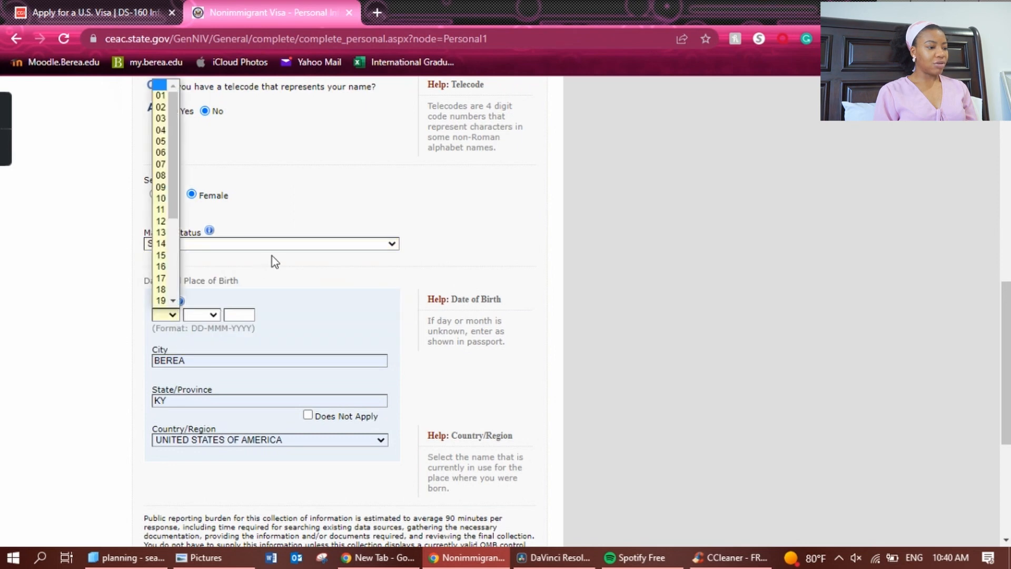
click(272, 255)
click(172, 316)
click(172, 316)
click(171, 316)
click(165, 211)
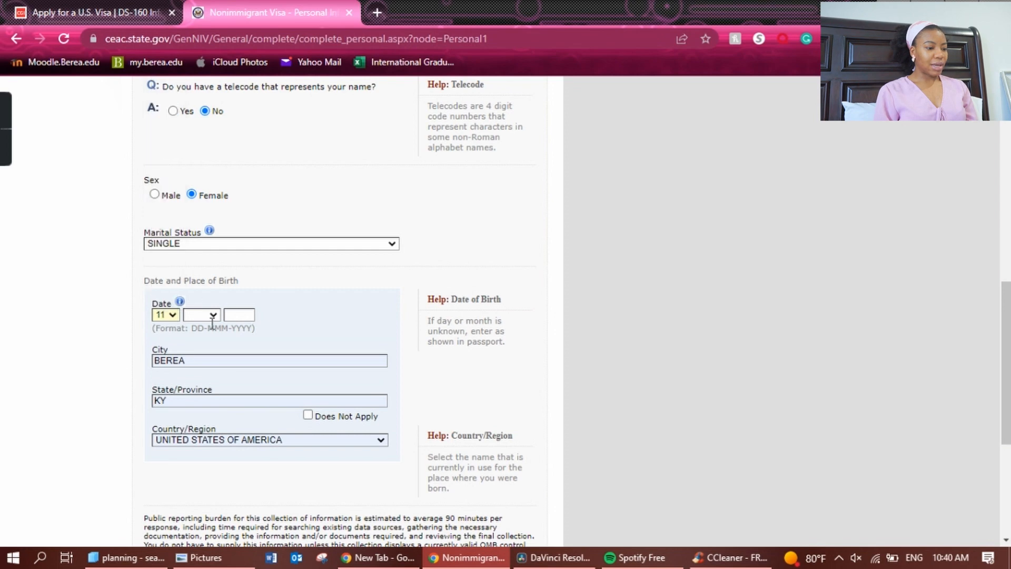
click(219, 316)
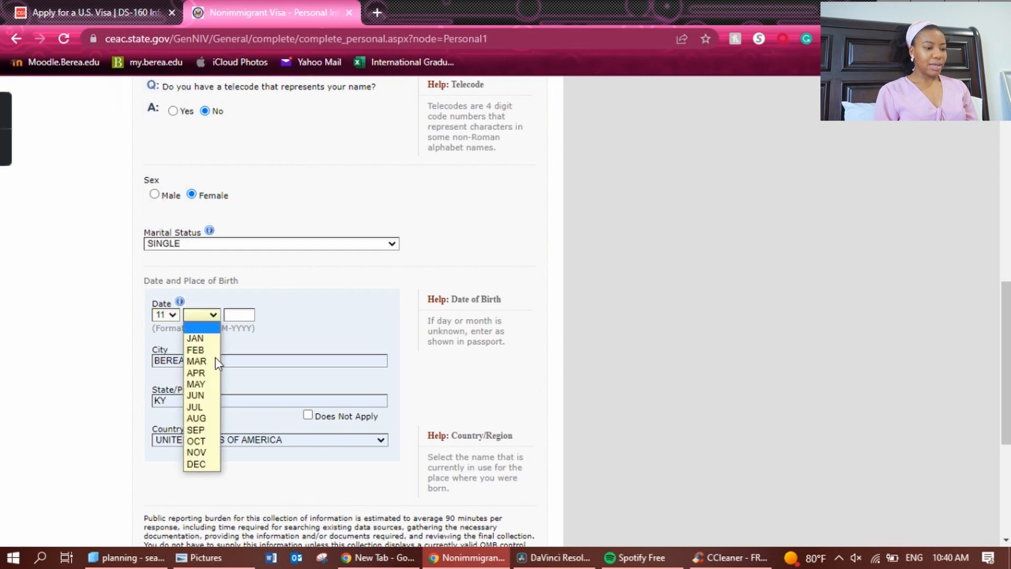
click(214, 446)
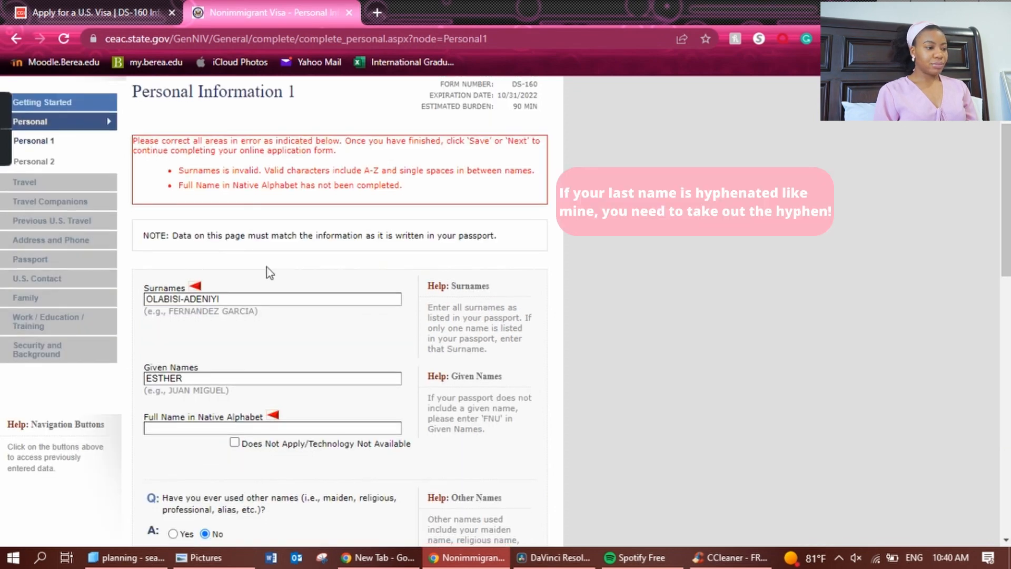
Replace the surname's hyphen with a space and tick Does Not Apply for the native-alphabet name.
click(184, 299)
key(BackSpace)
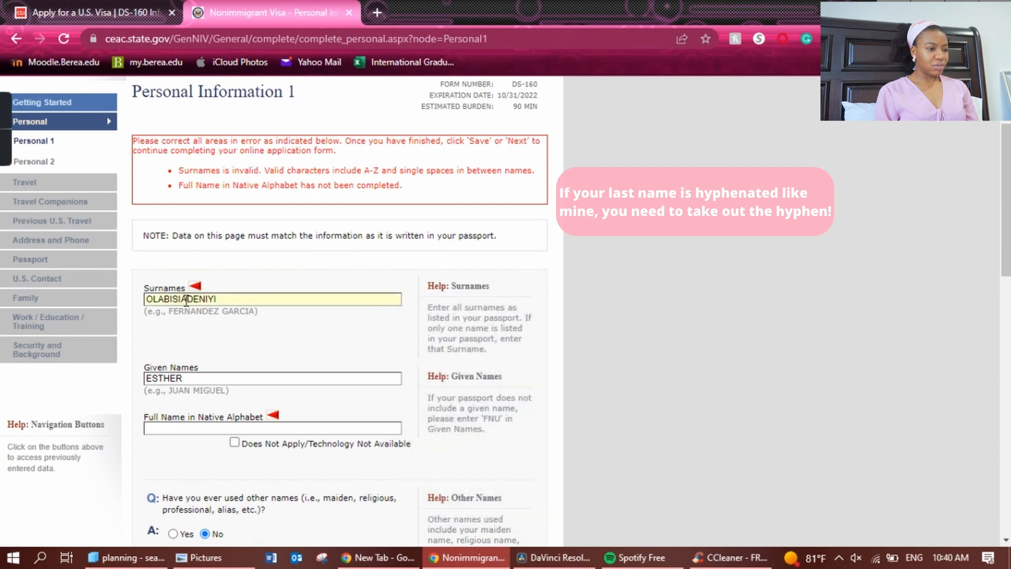
scroll(303, 332, down, 7)
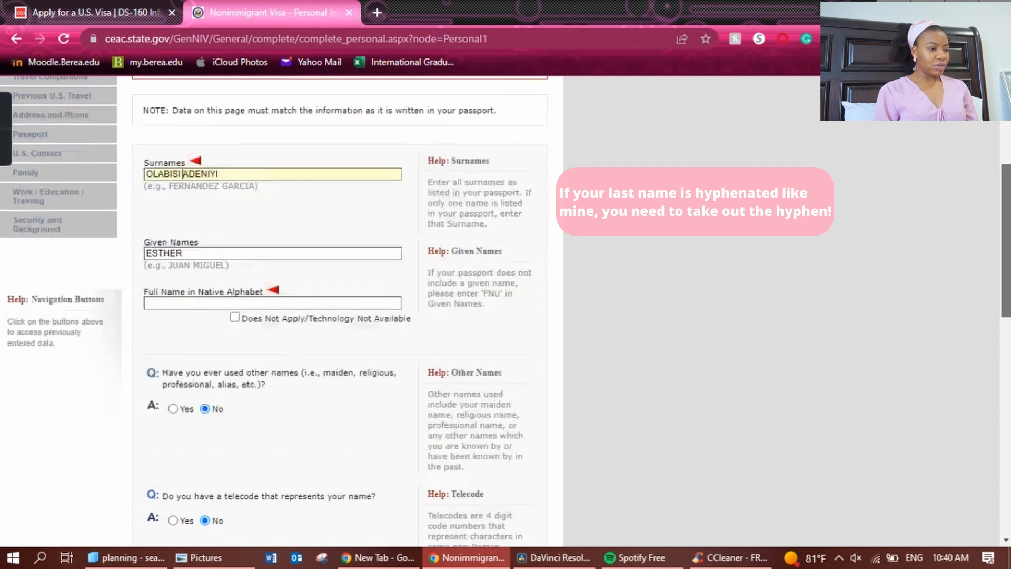
scroll(231, 194, up, 3)
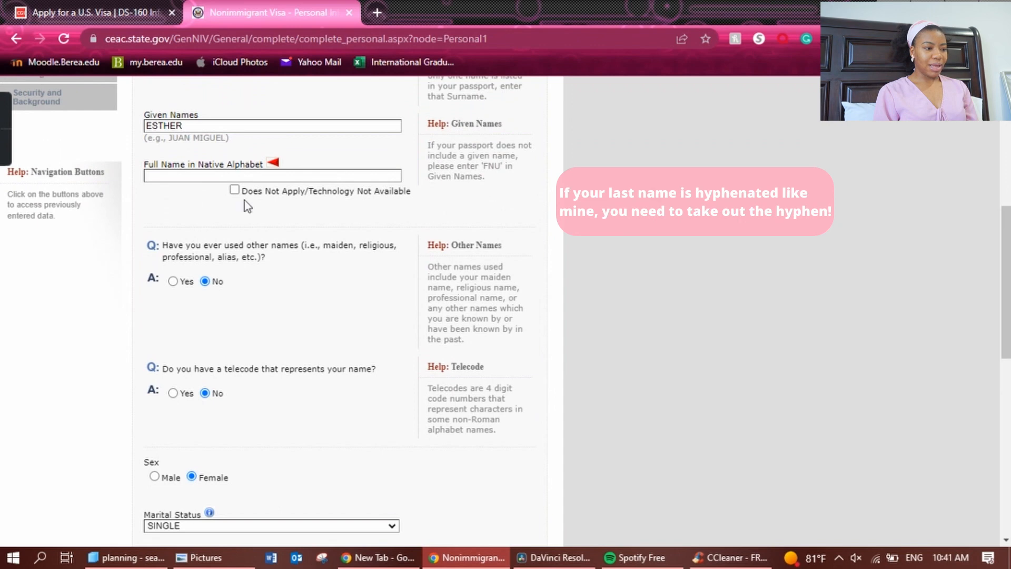
click(234, 191)
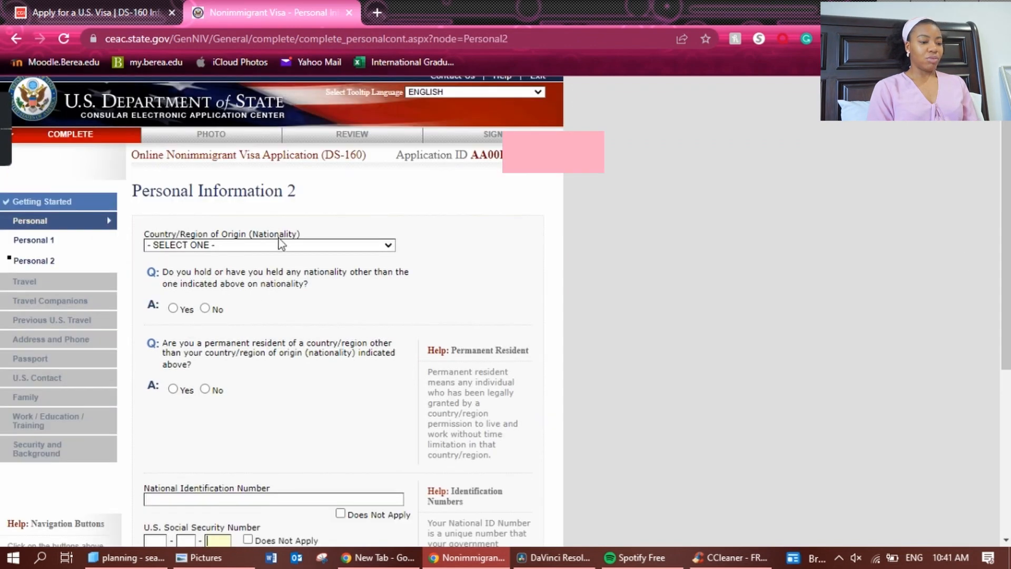
On Personal Information 2, set nationality to NIGERIA and answer No to other nationality and permanent residency.
click(279, 244)
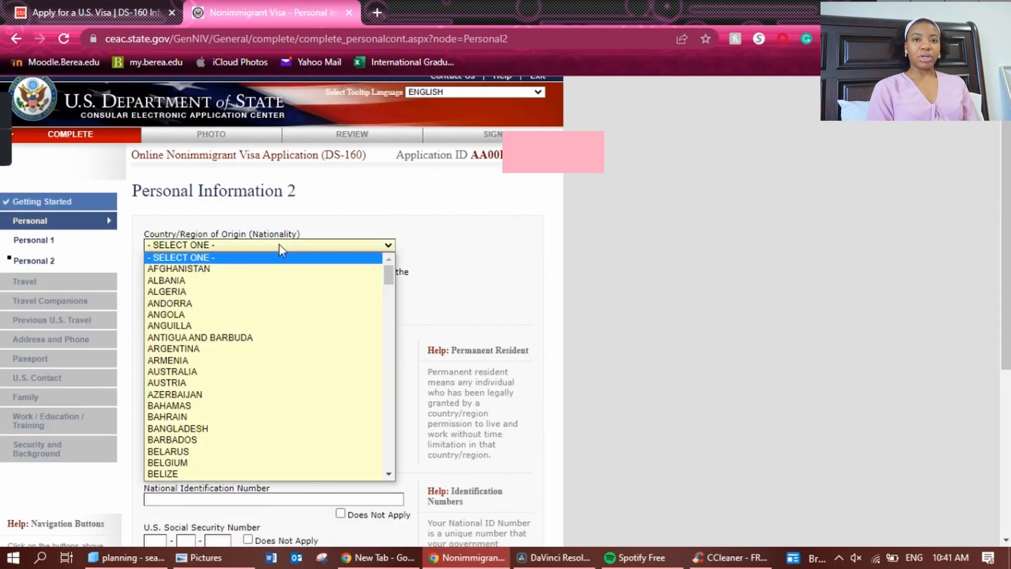
key(n)
key(n)
key(n)
key(n)
key(n)
key(n)
key(n)
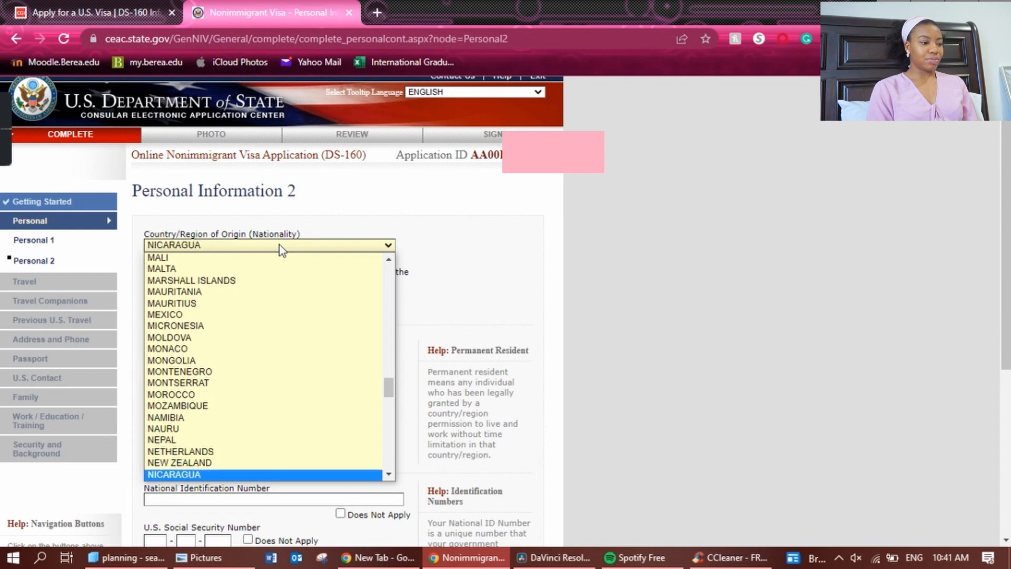
key(n)
key(Return)
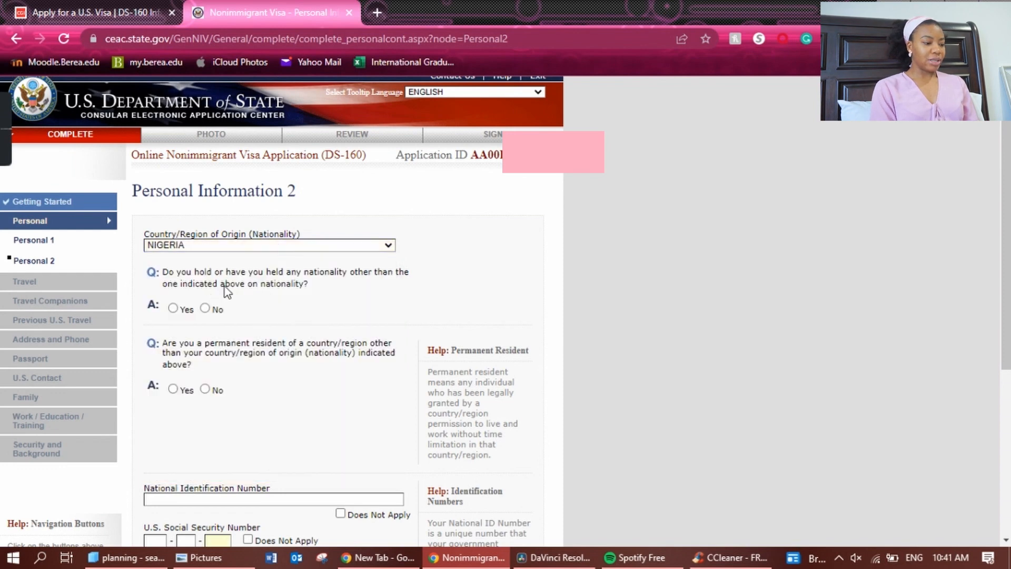
click(205, 309)
click(205, 390)
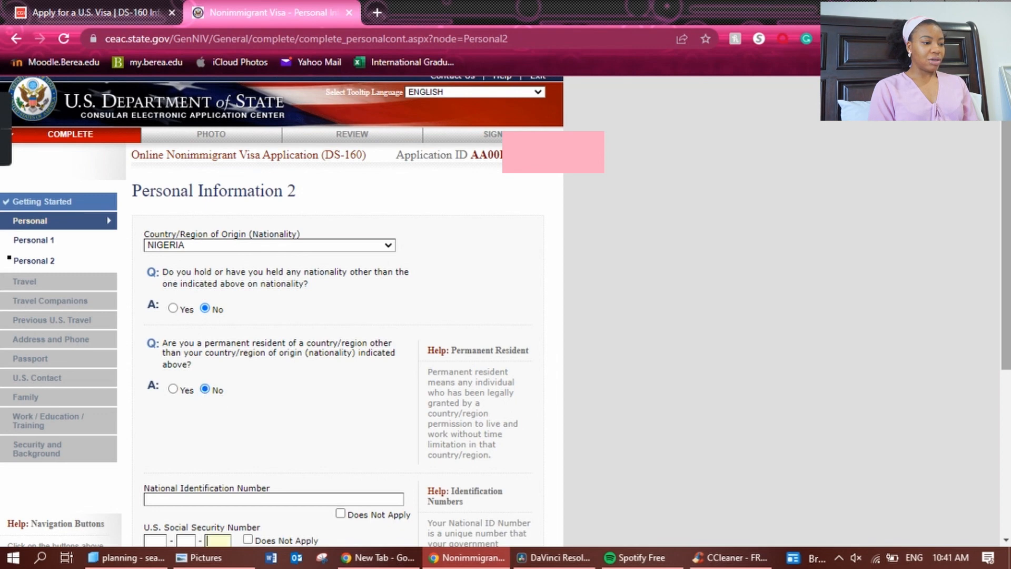
Mark national ID, Social Security and taxpayer ID numbers Does Not Apply, then go to Travel Information.
click(341, 326)
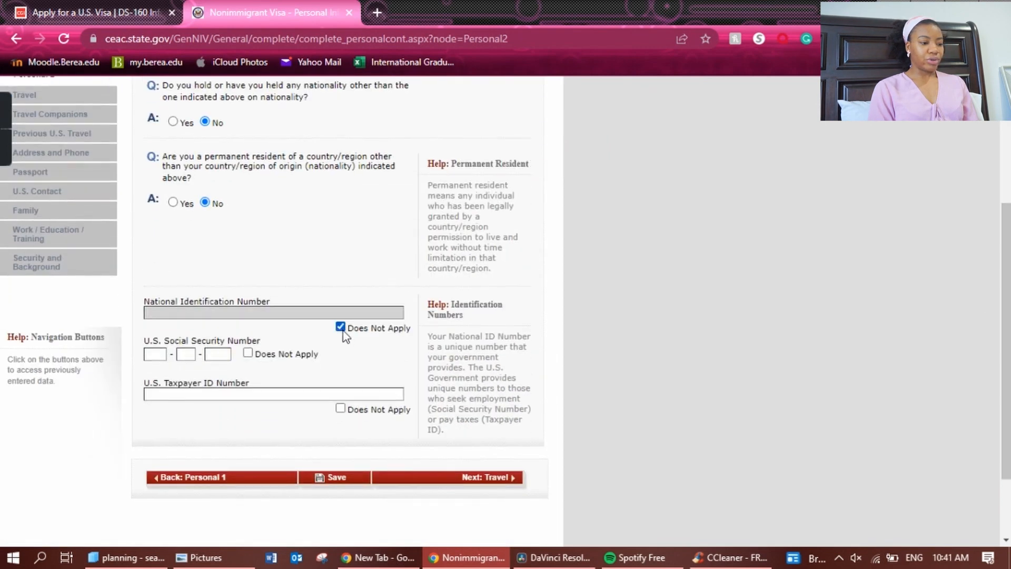
click(248, 357)
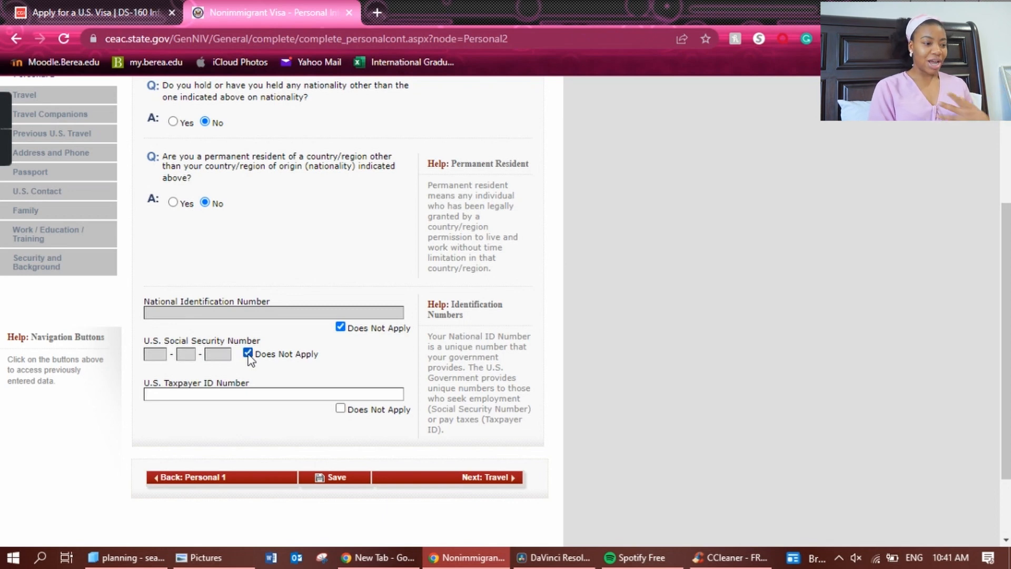
click(341, 408)
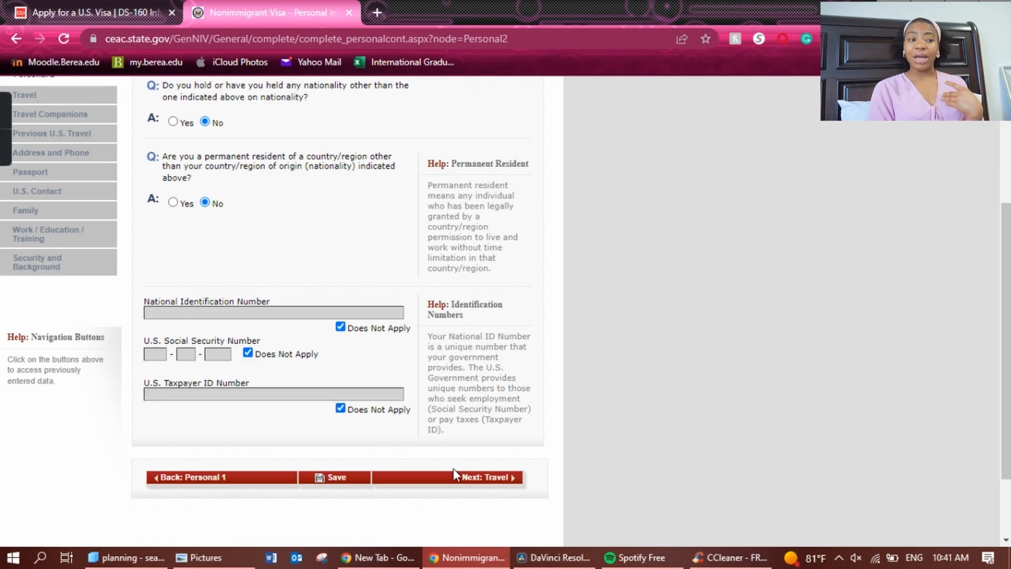
click(460, 484)
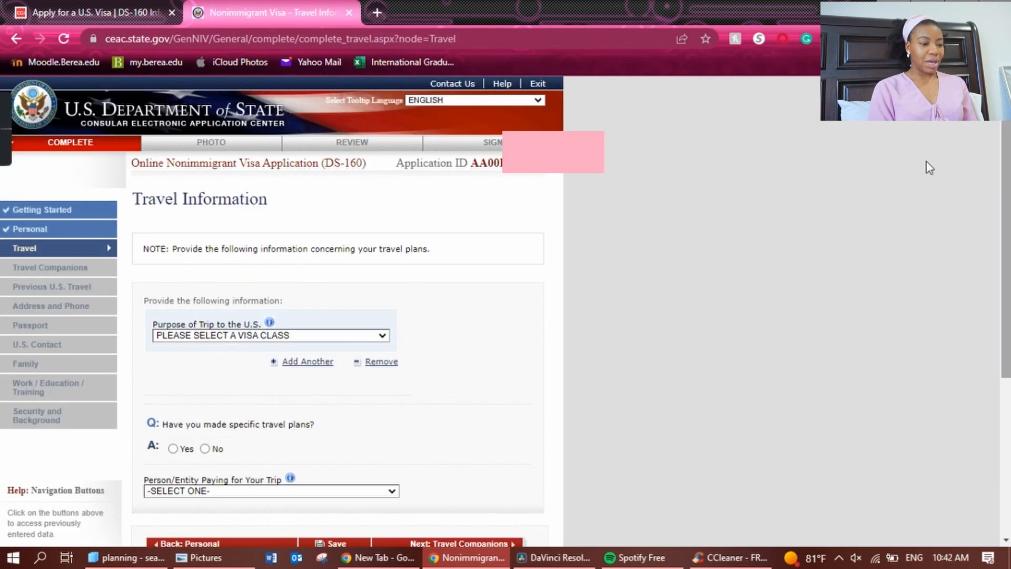
Set the trip purpose to ACADEMIC OR LANGUAGE STUDENT (F), specifically STUDENT (F1).
click(379, 336)
key(Down)
key(Down)
key(Down)
key(Down)
key(Down)
key(Down)
key(Down)
key(Return)
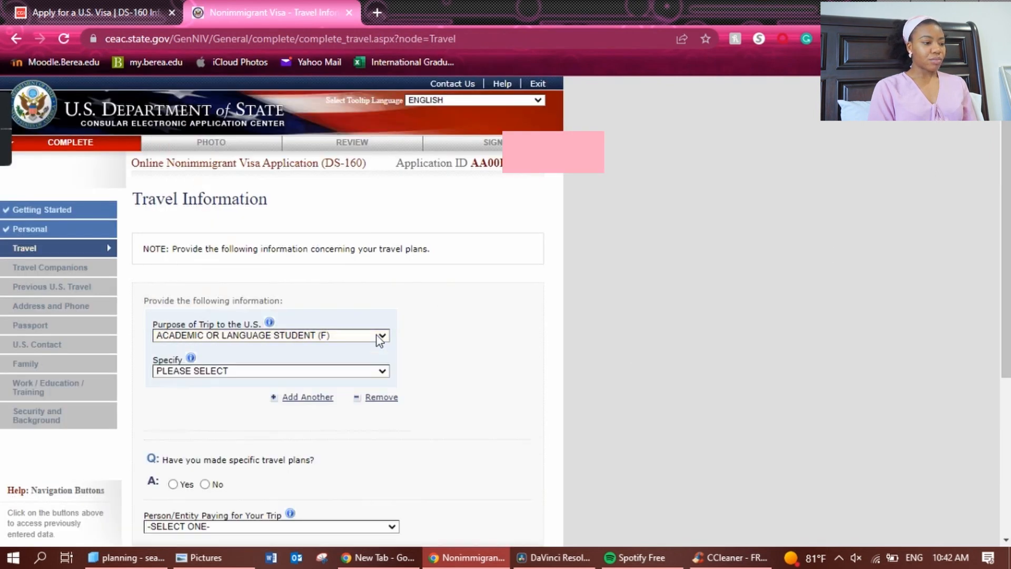
click(382, 372)
click(356, 396)
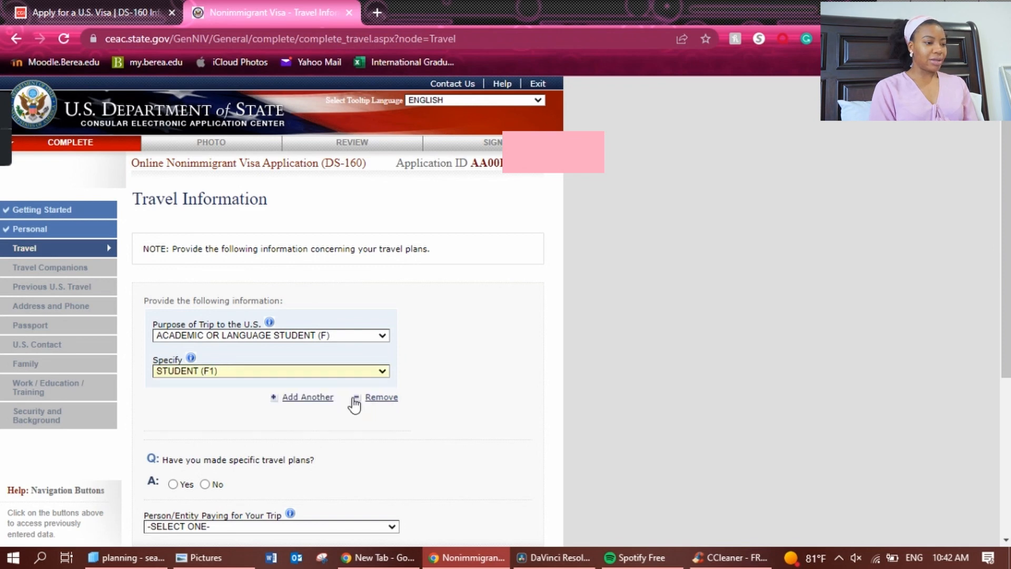
Answer No to having made specific travel plans.
scroll(210, 278, down, 4)
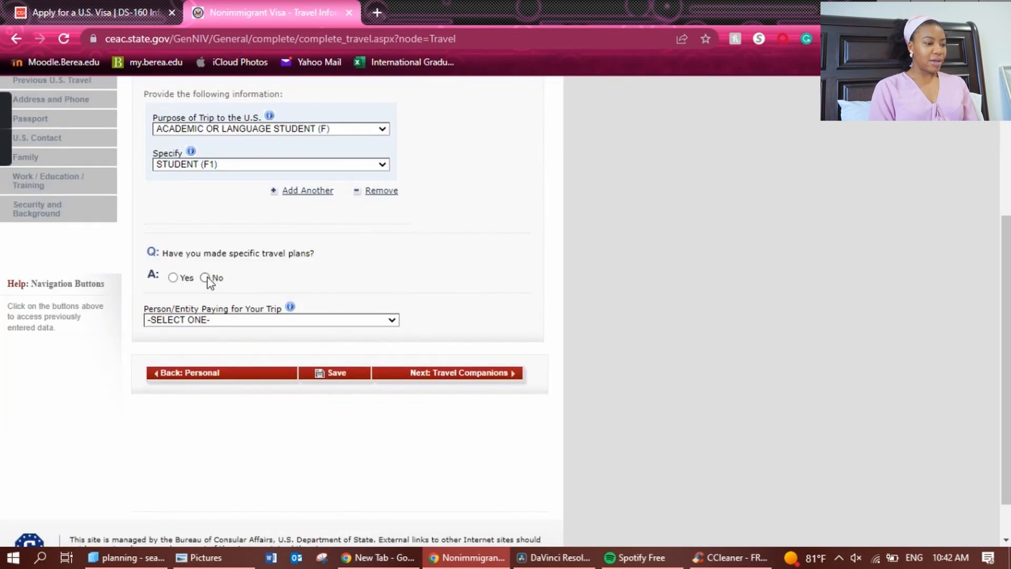
click(205, 278)
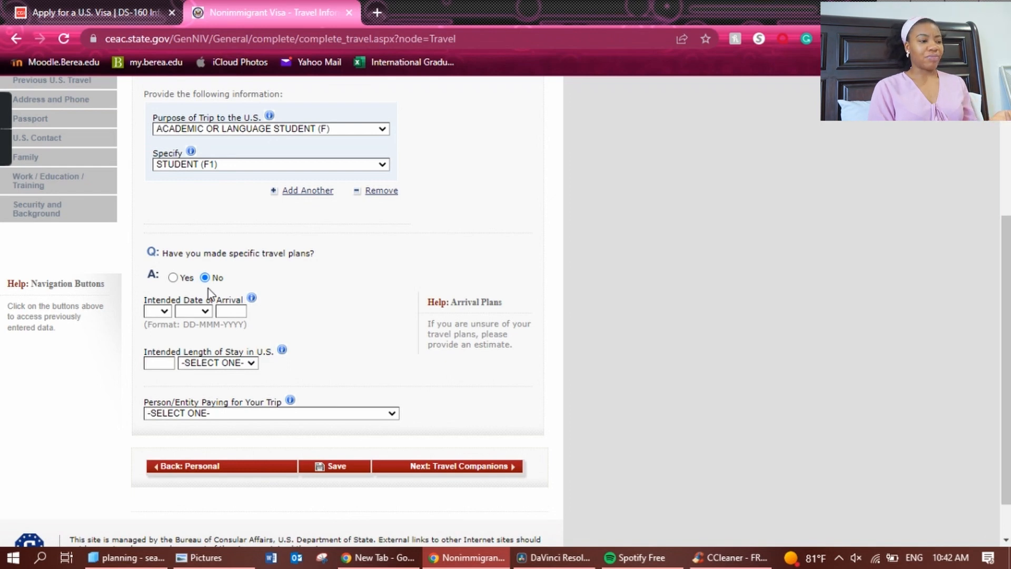
click(173, 278)
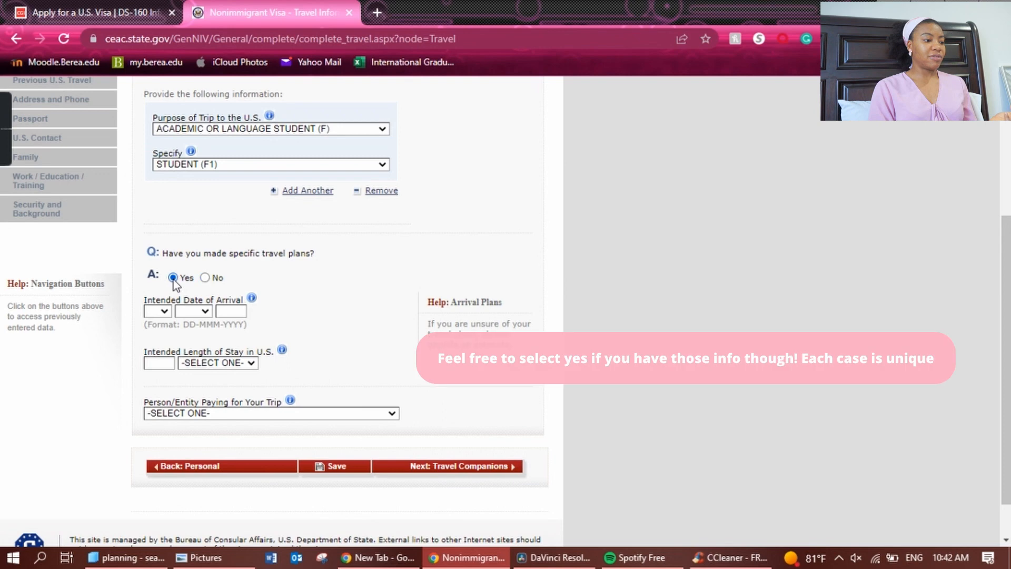
scroll(174, 279, down, 2)
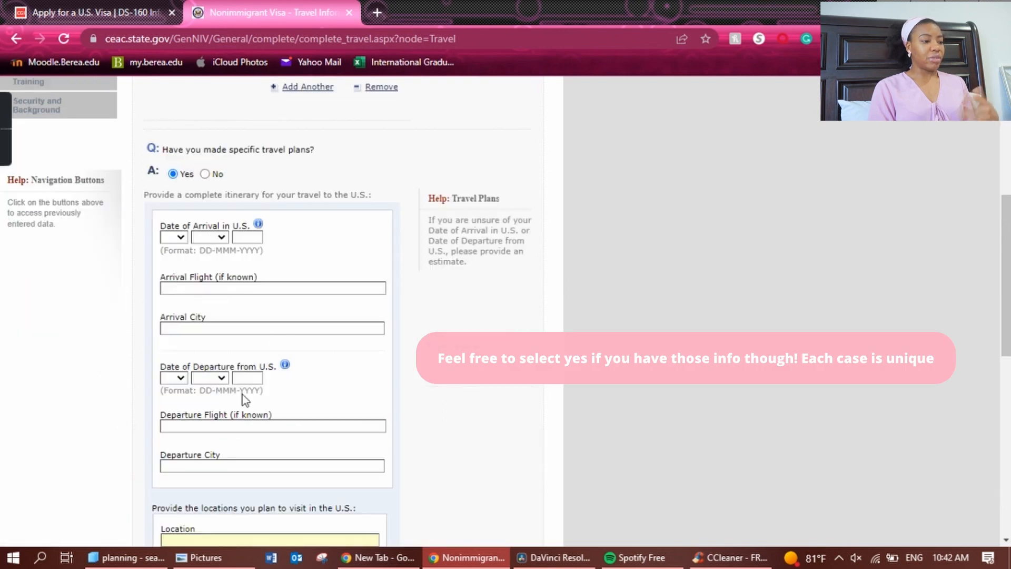
click(205, 178)
click(205, 179)
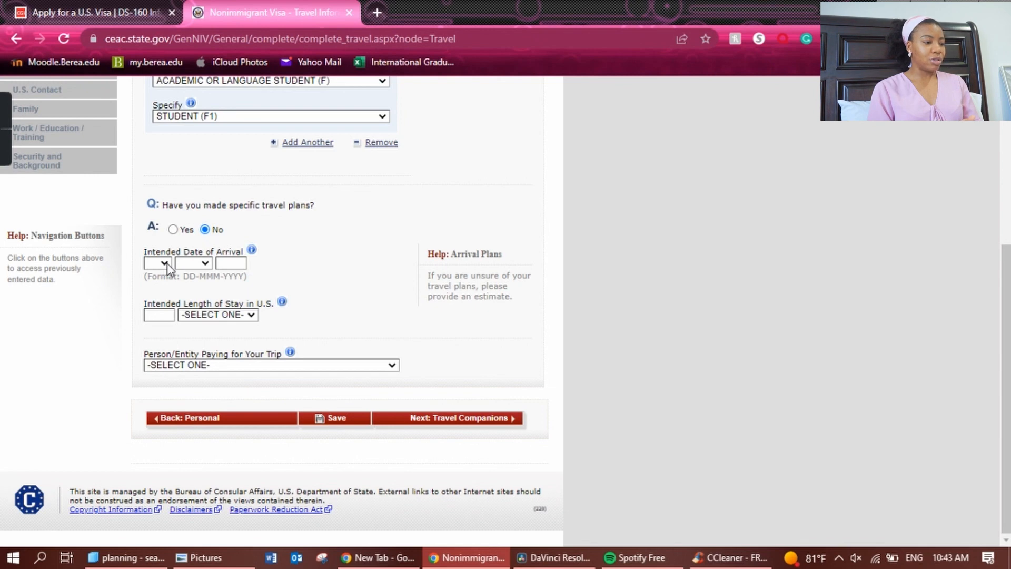
Set the intended arrival date to 12 AUG 2022.
click(167, 264)
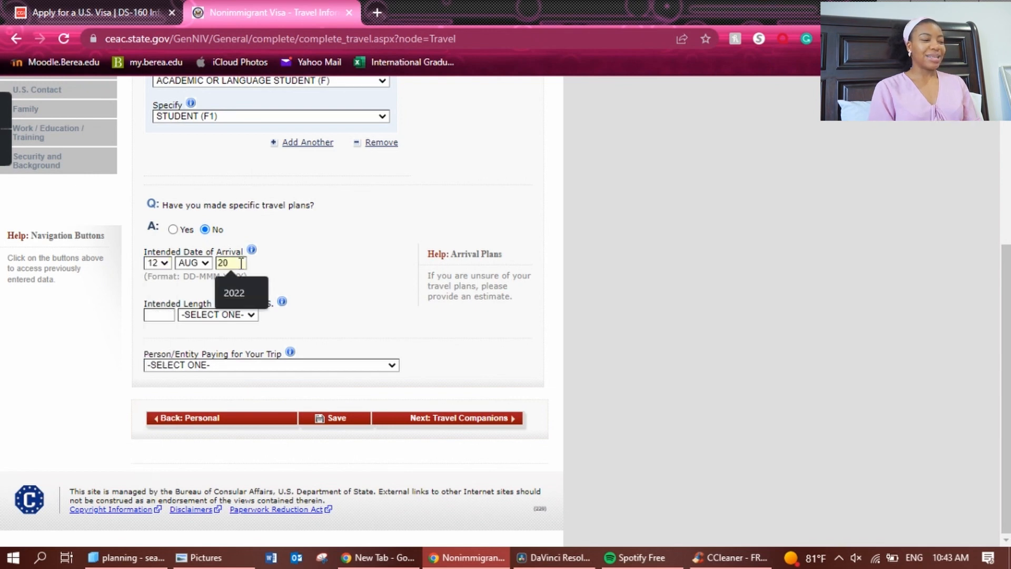
text(22)
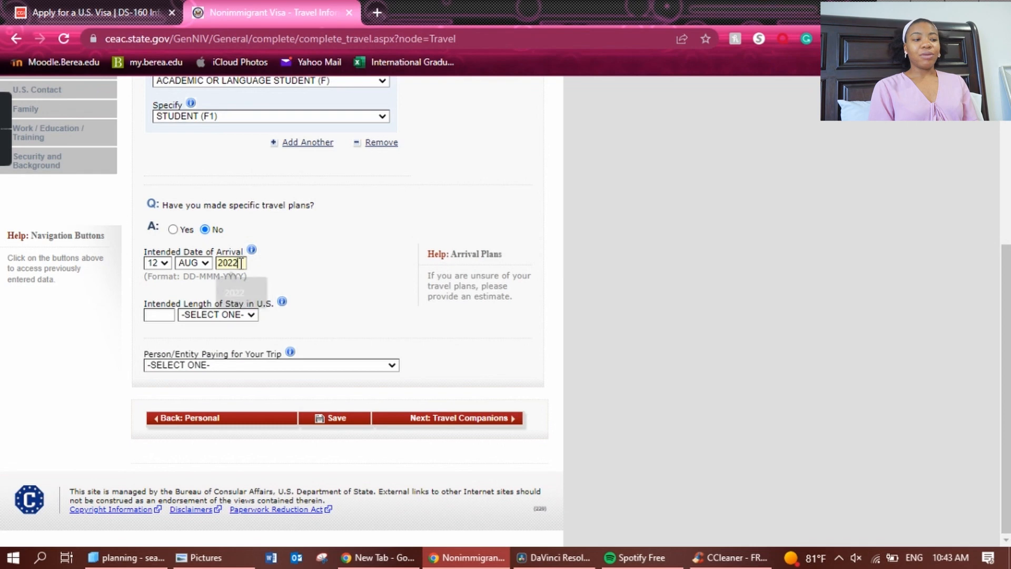
click(339, 263)
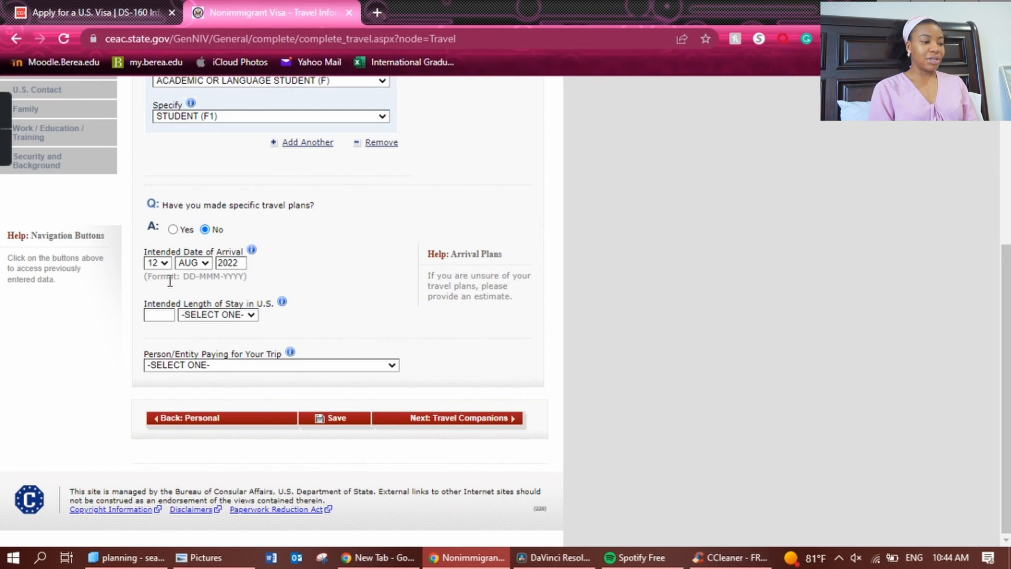
Set the intended length of stay to 4 YEAR(S).
click(161, 319)
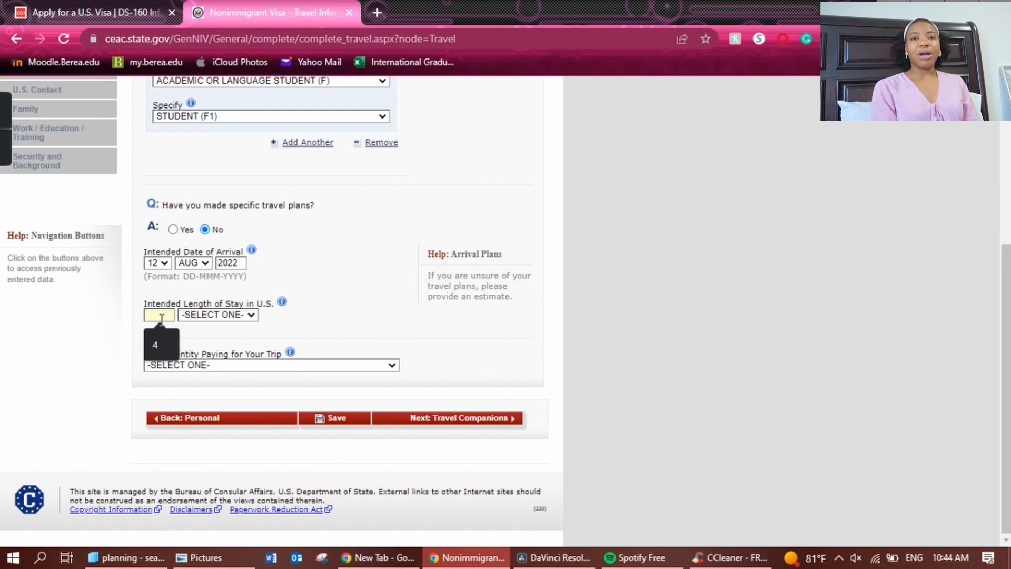
click(158, 345)
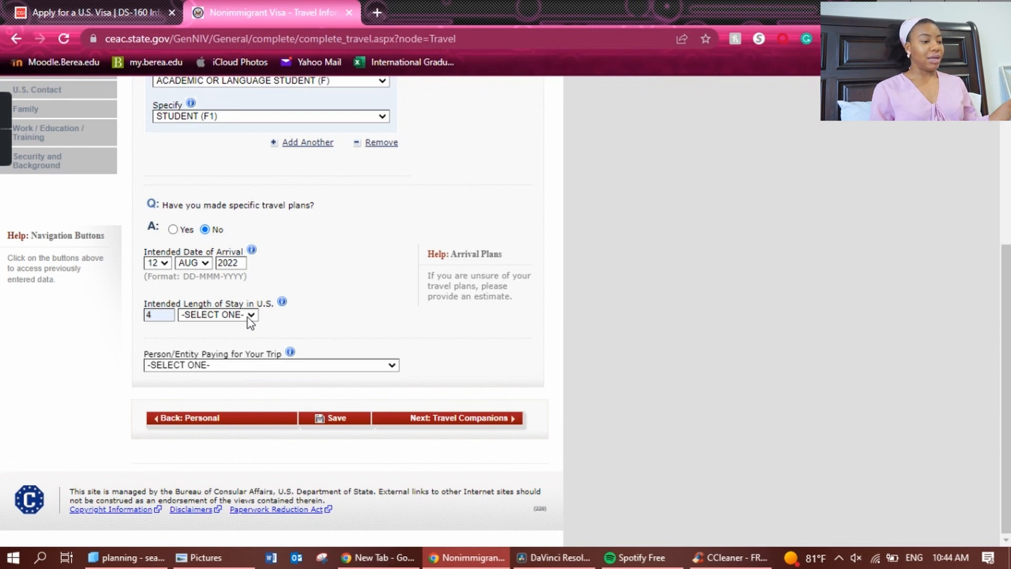
click(247, 316)
click(242, 336)
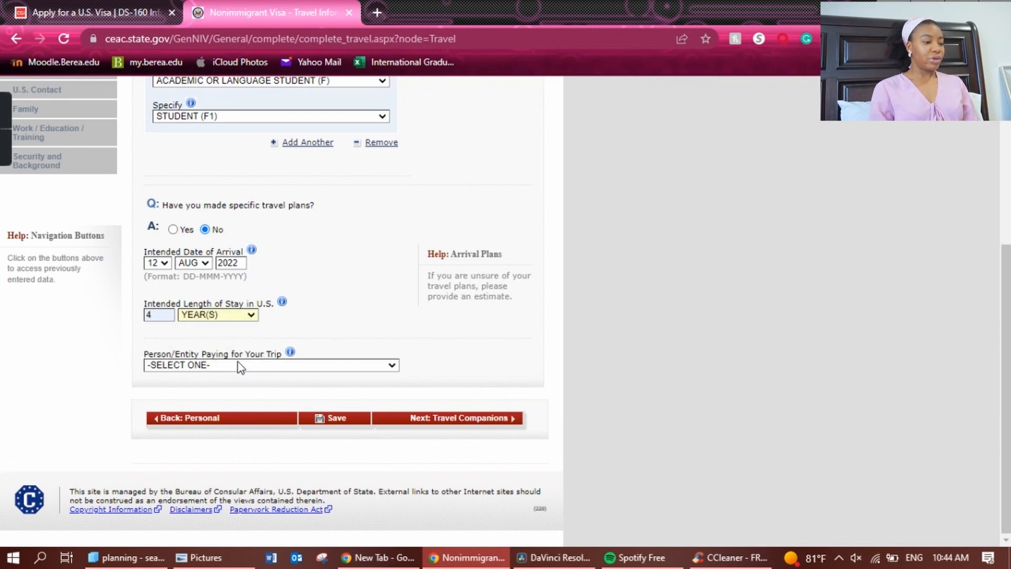
Enter the U.S. stay street address and autofill the other address fields from a saved address.
scroll(702, 309, down, 3)
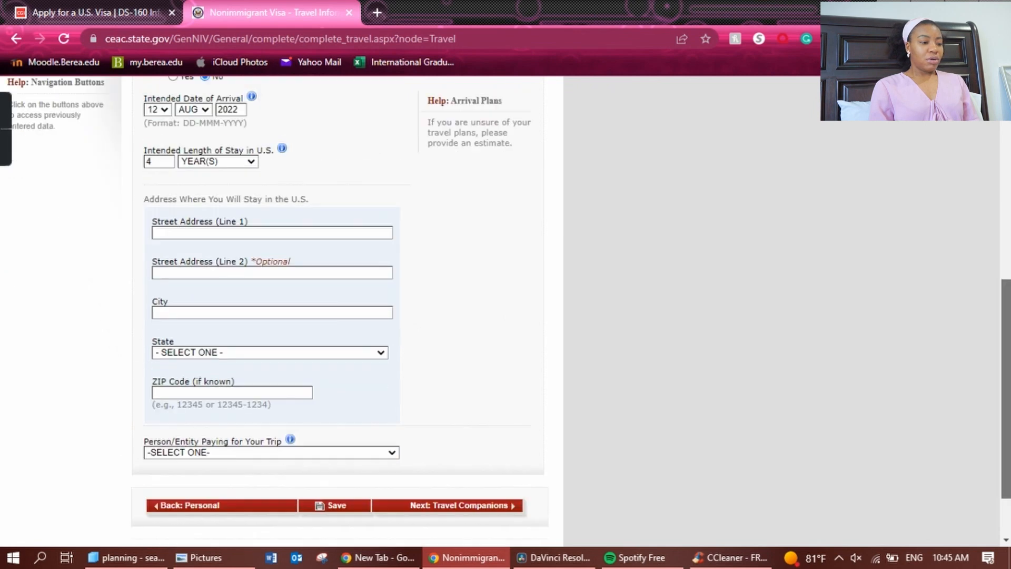
click(282, 233)
click(440, 244)
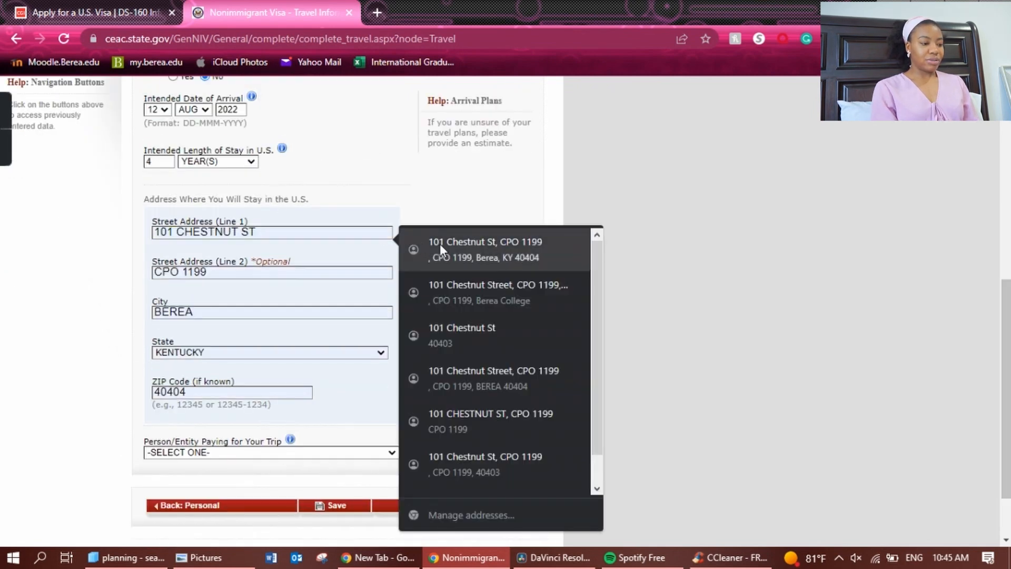
click(444, 245)
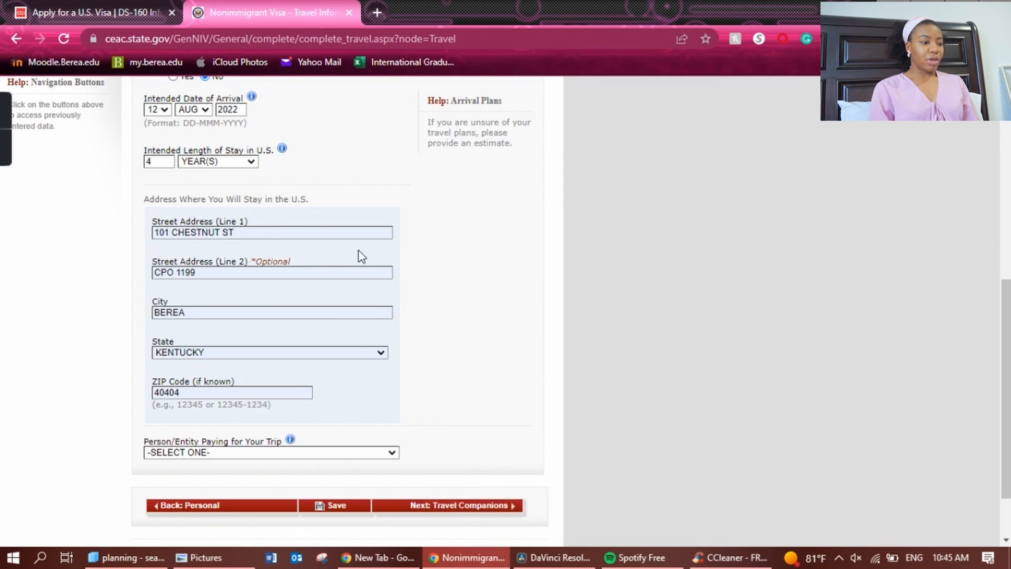
Mark OTHER PERSON as the trip payer and continue past the travel companions section.
scroll(362, 256, up, 1)
scroll(361, 257, up, 2)
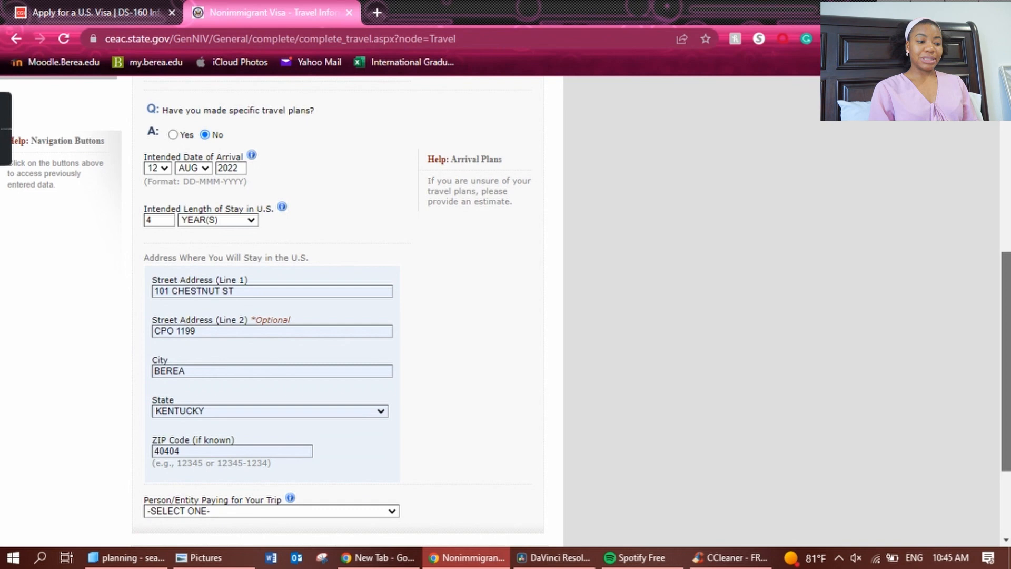
click(340, 294)
click(352, 310)
scroll(274, 228, down, 2)
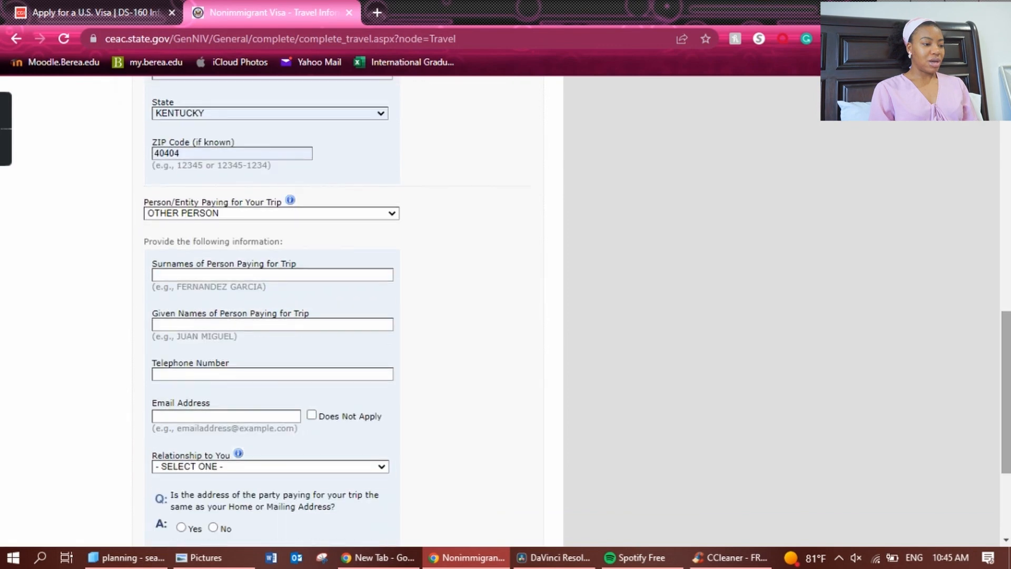
scroll(268, 219, down, 1)
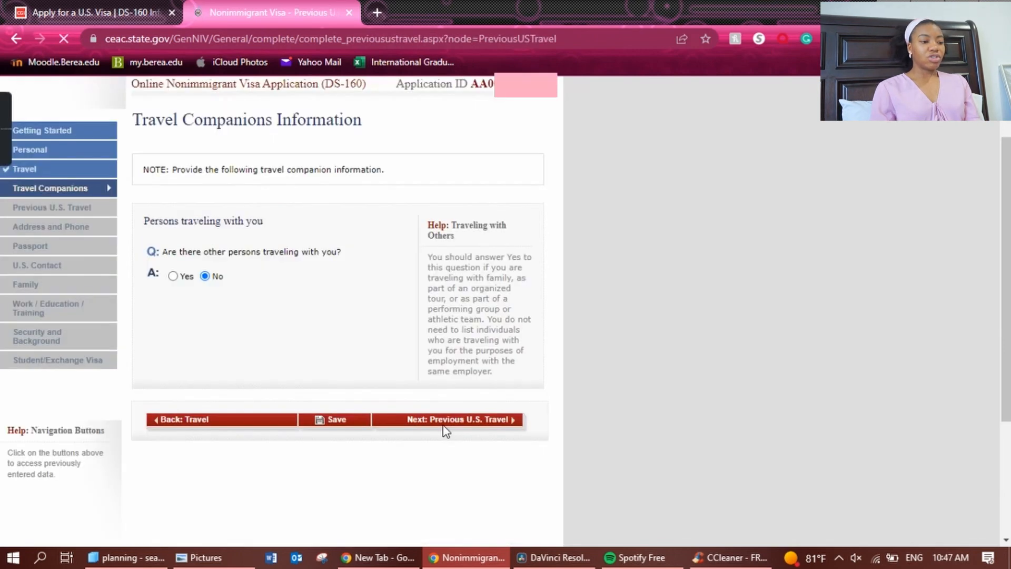
click(447, 420)
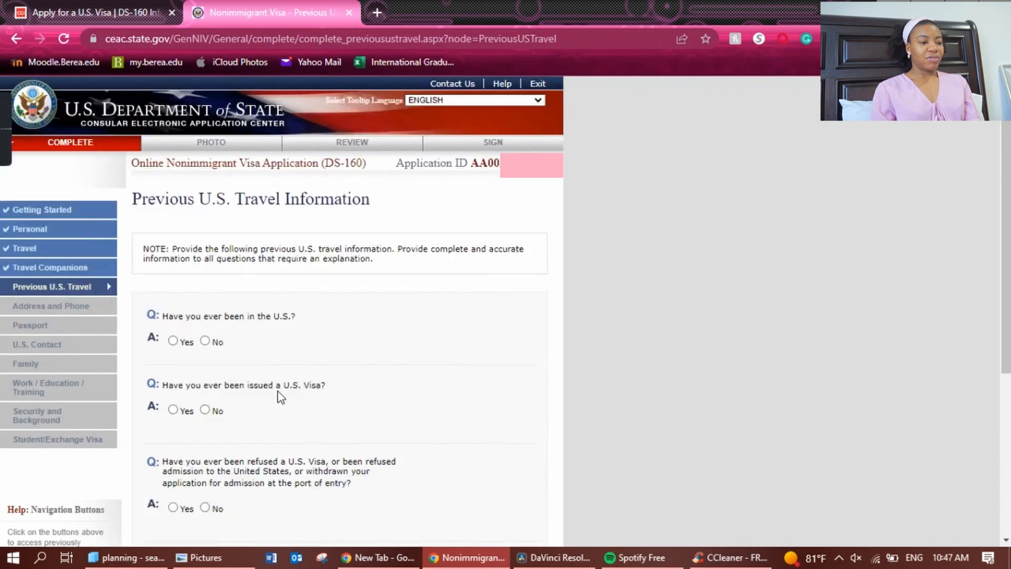
Answer No to prior U.S. visits, issued U.S. visas and visa refusals, then go to Address and Phone.
click(205, 341)
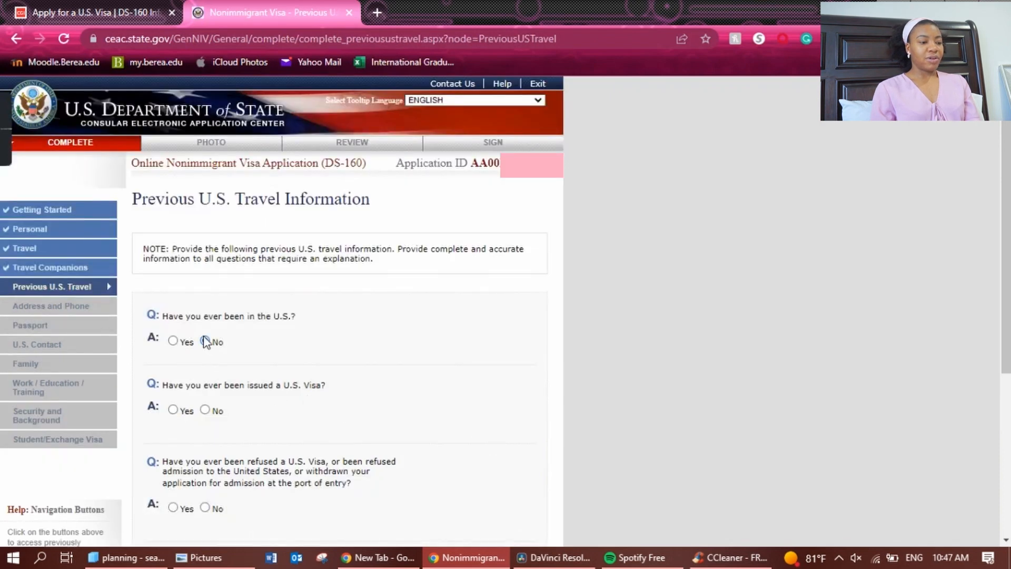
click(205, 411)
scroll(195, 213, down, 5)
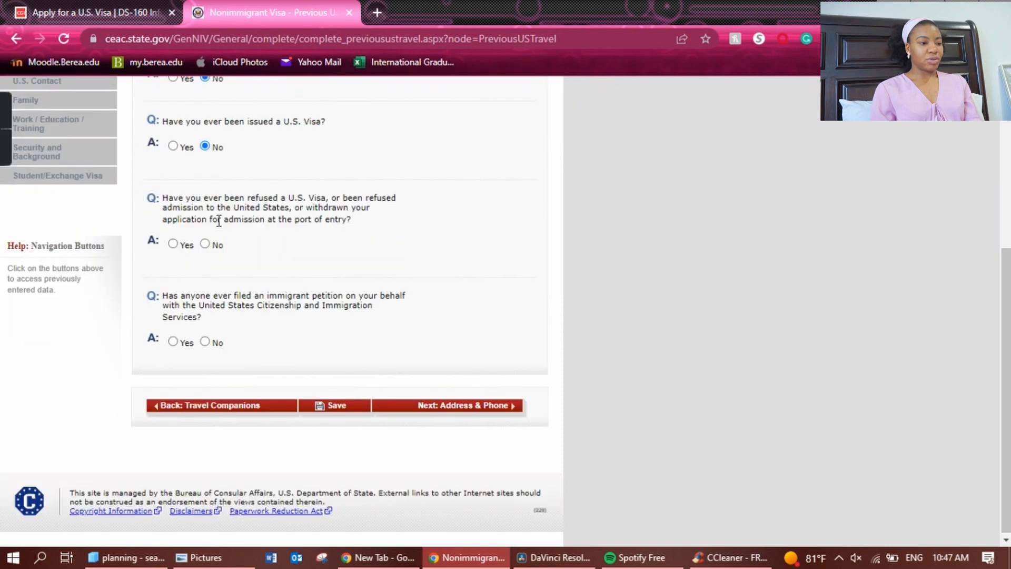
click(172, 244)
scroll(174, 248, down, 1)
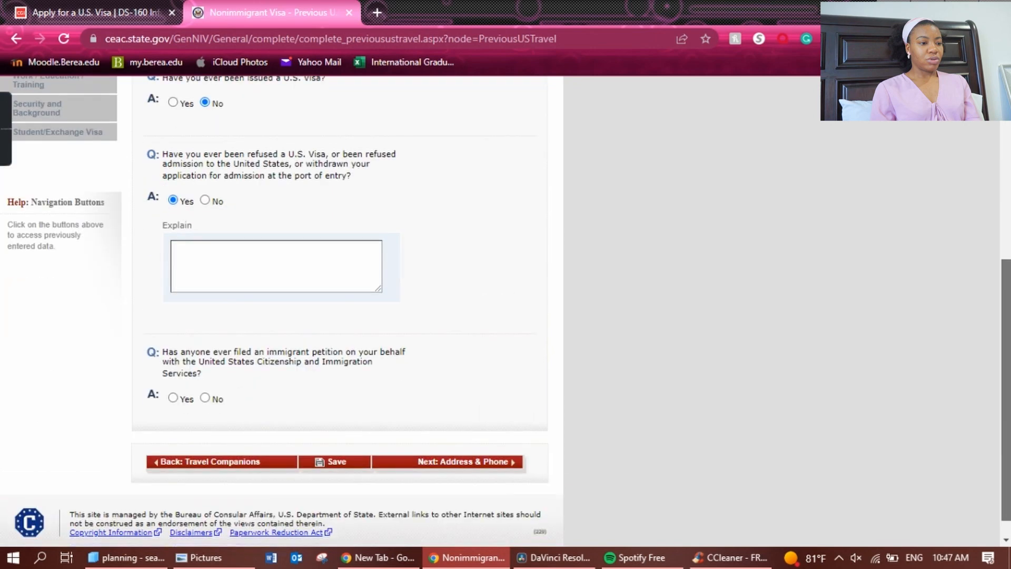
click(211, 199)
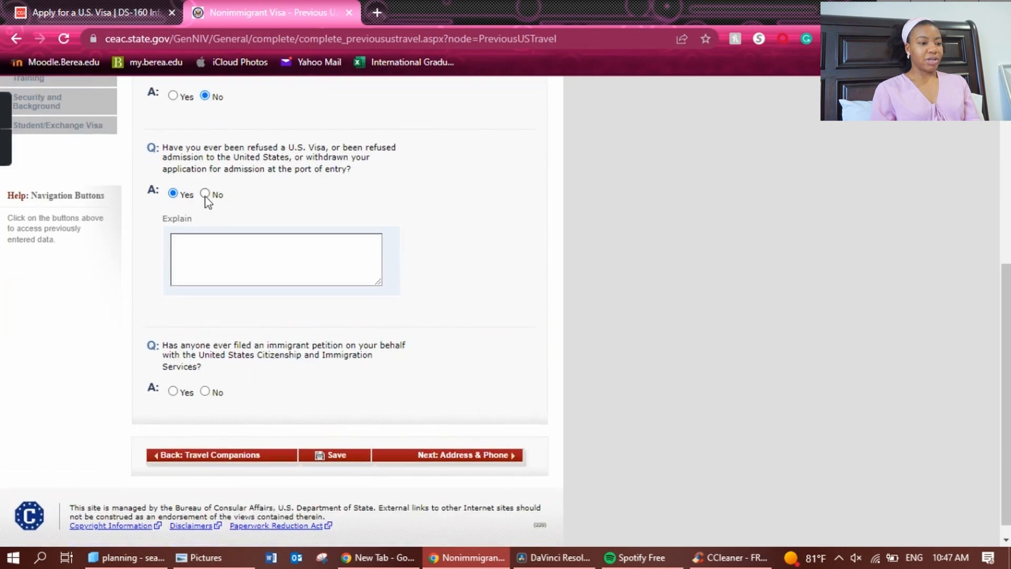
click(454, 405)
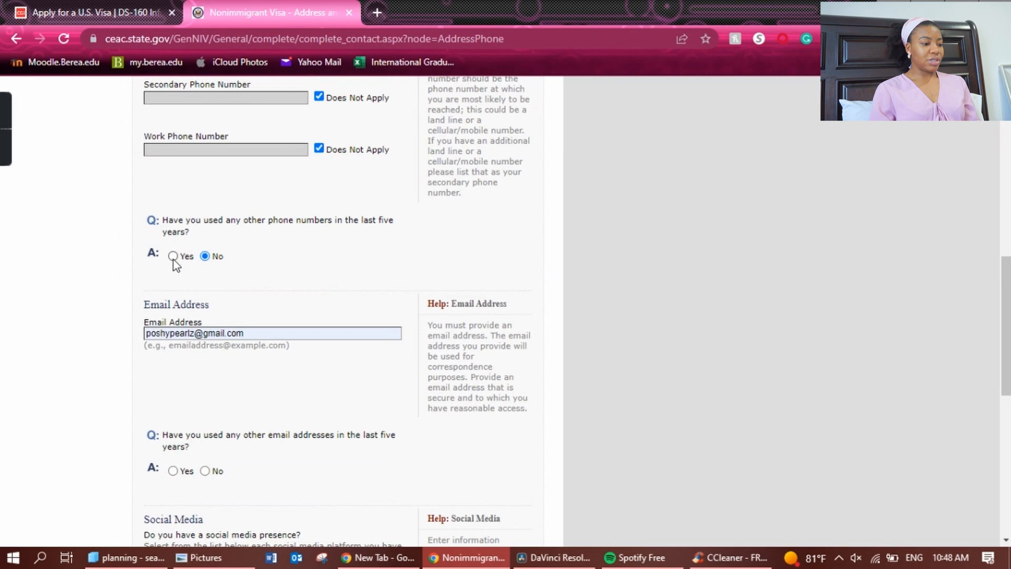
click(173, 257)
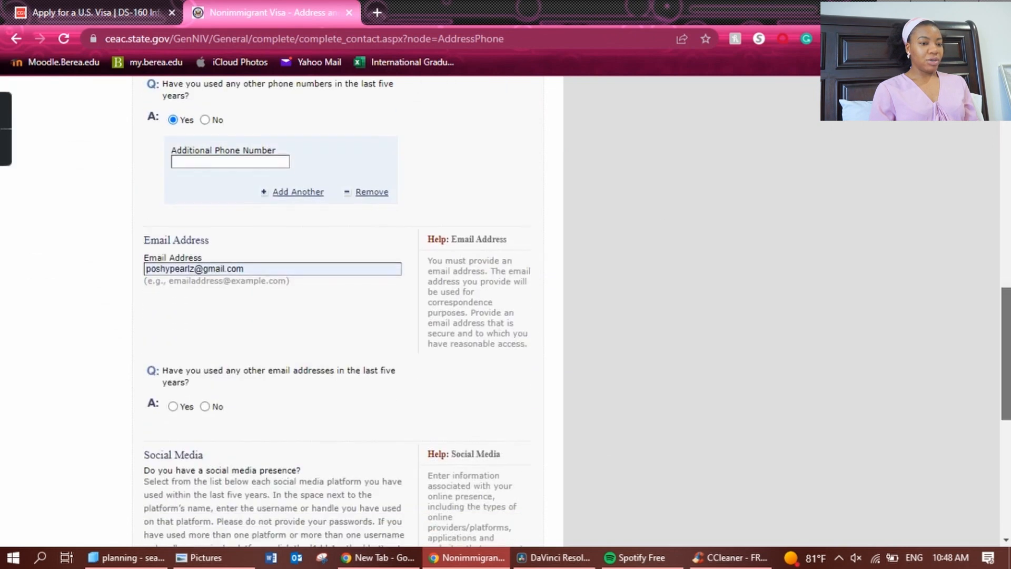
click(205, 120)
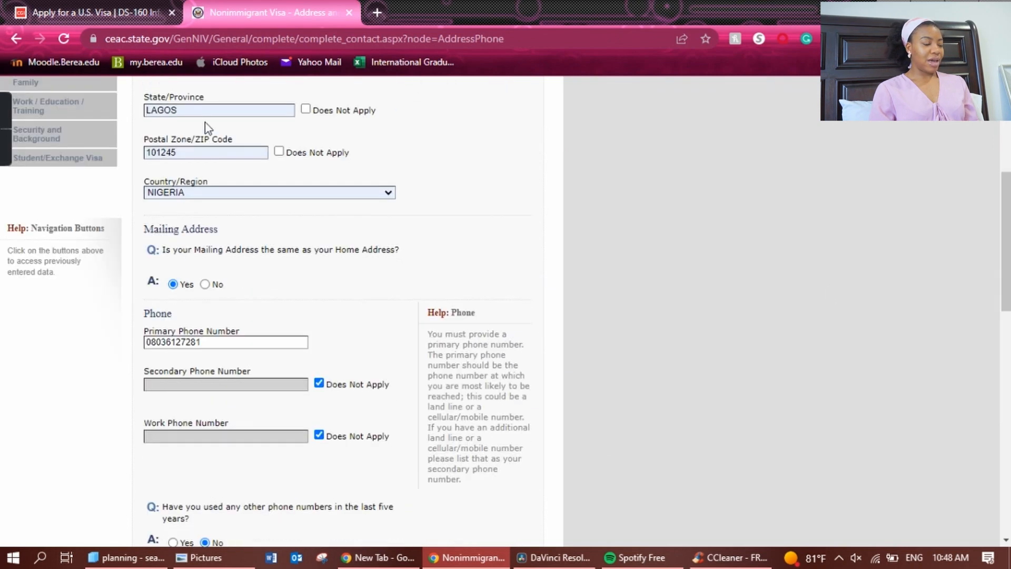
scroll(158, 214, down, 5)
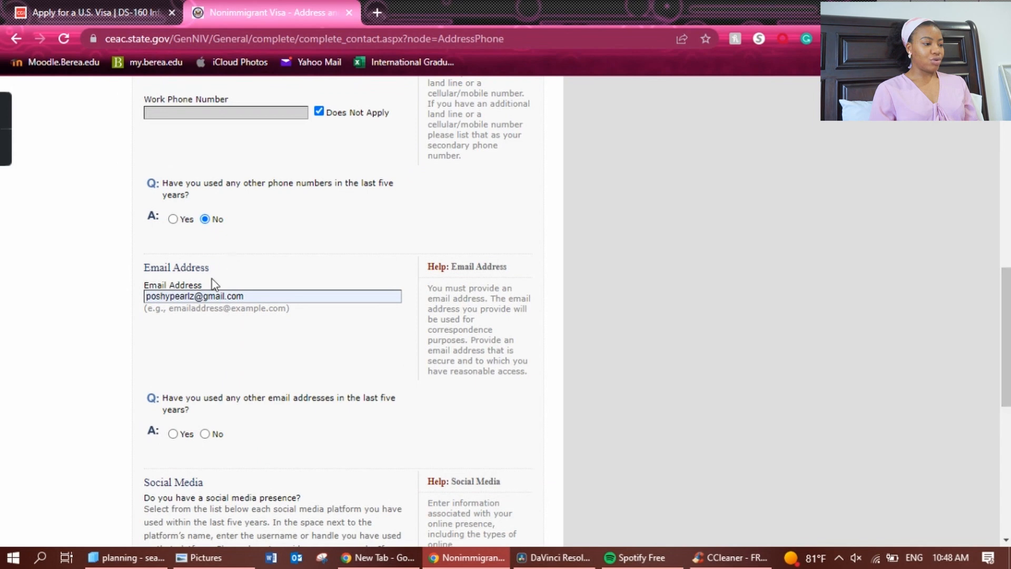
triple_click(310, 301)
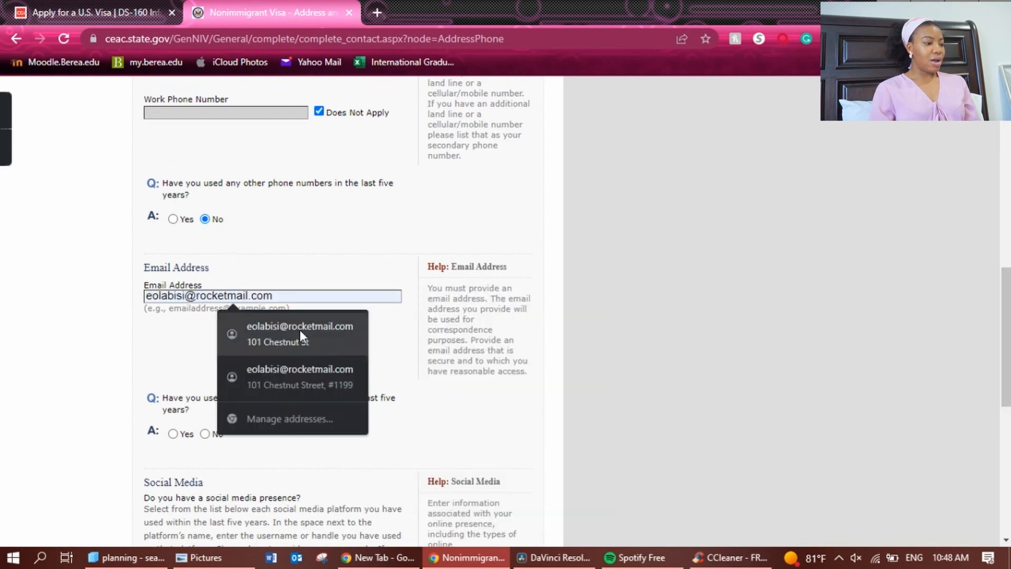
click(299, 330)
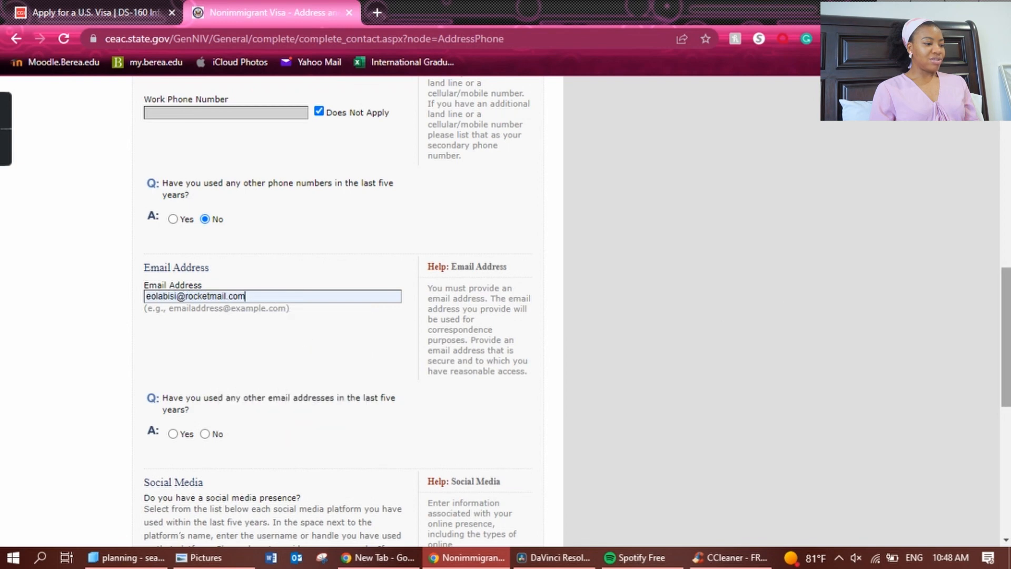
click(205, 434)
scroll(205, 434, down, 2)
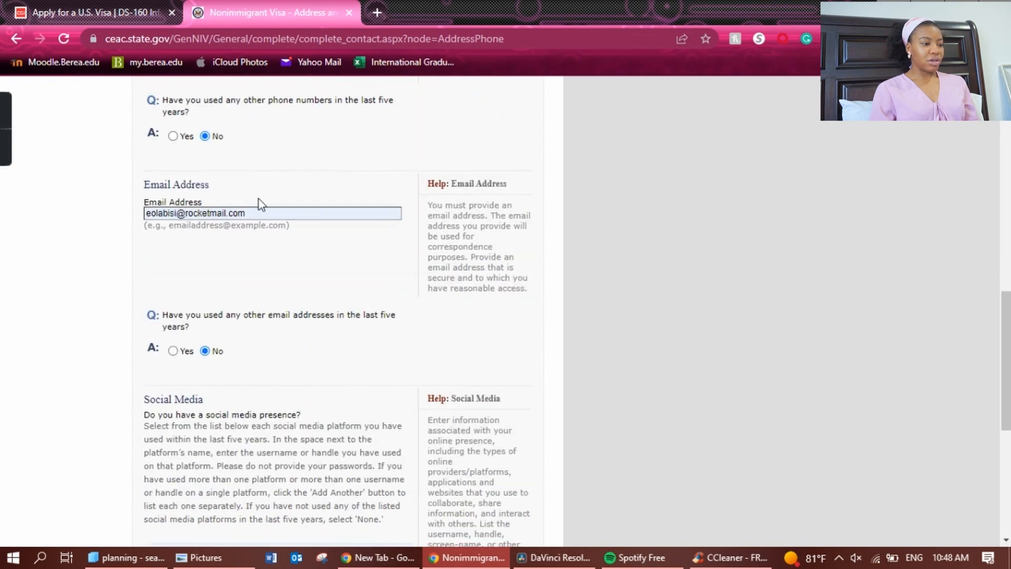
scroll(368, 316, down, 3)
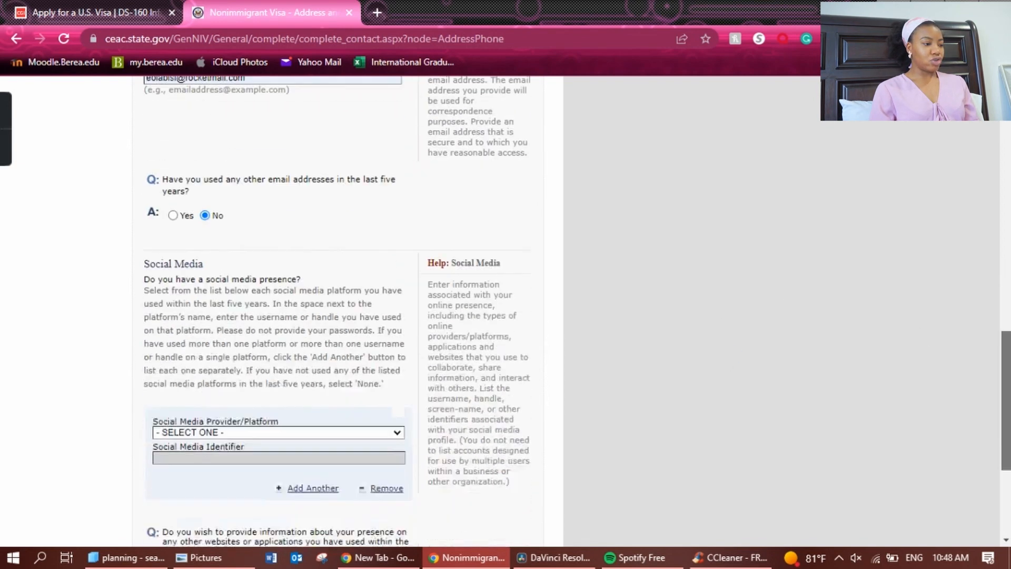
click(173, 213)
scroll(258, 158, down, 2)
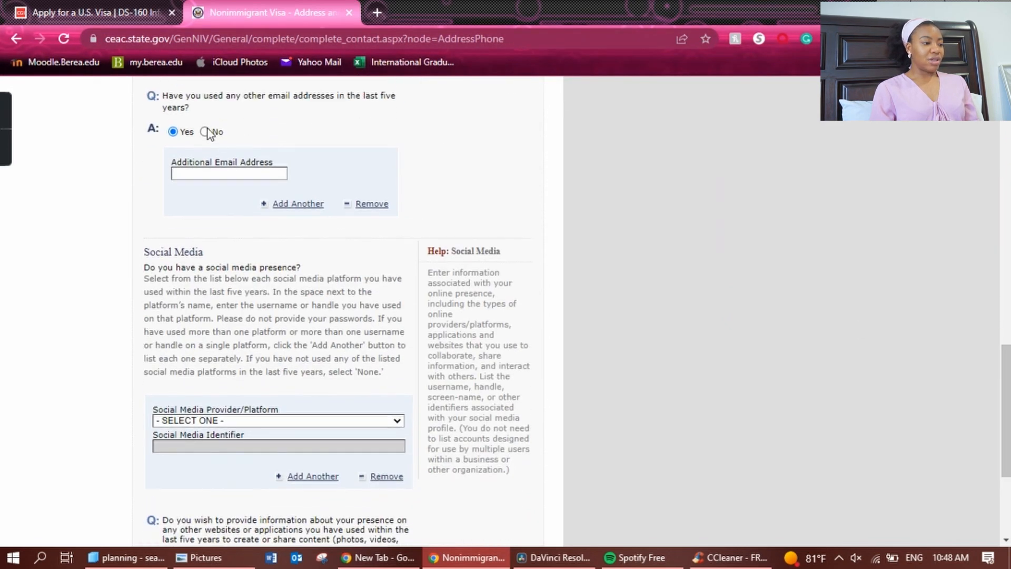
click(205, 132)
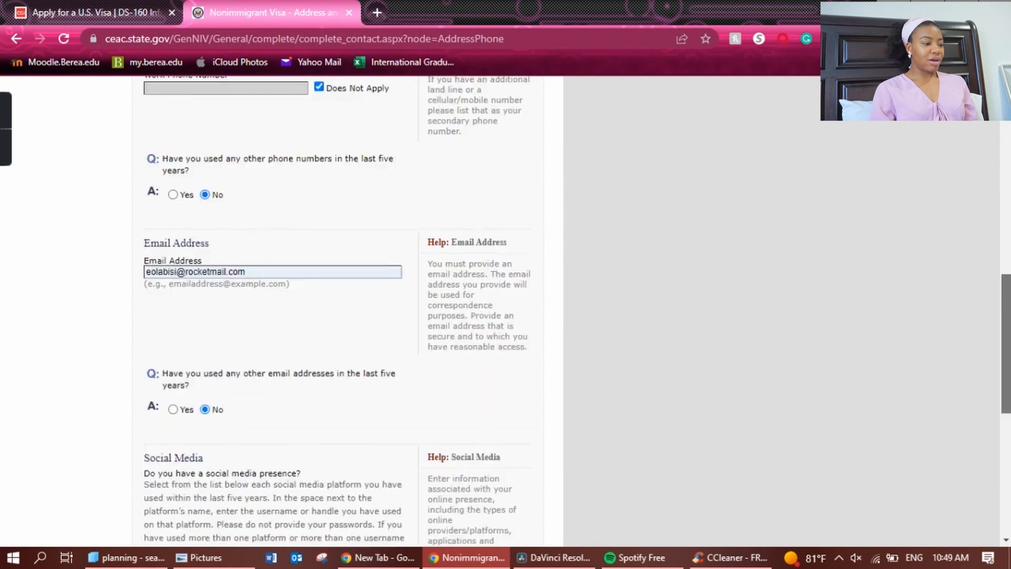
scroll(209, 135, down, 2)
scroll(315, 337, down, 2)
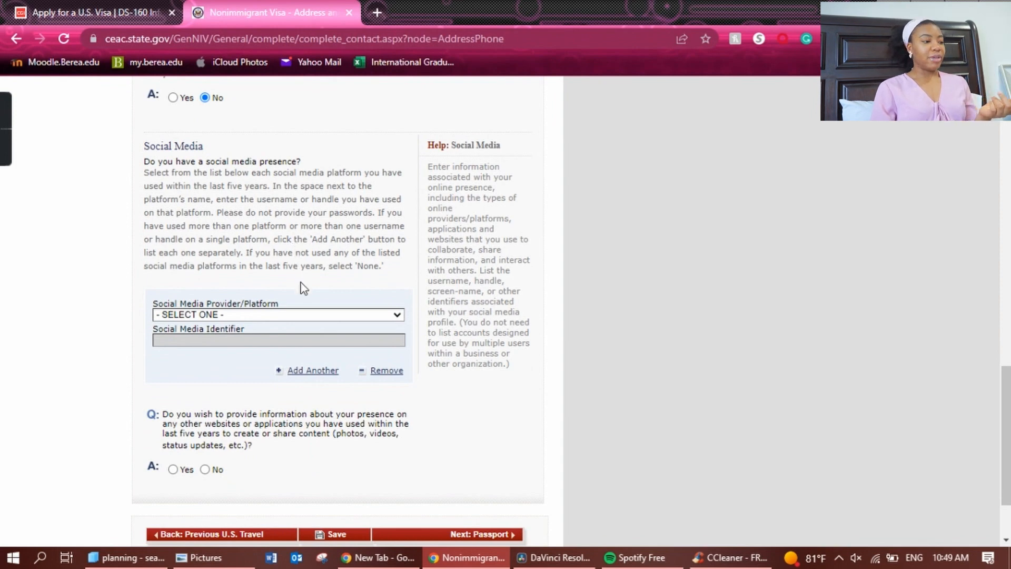
Select FACEBOOK as the social media platform.
click(314, 317)
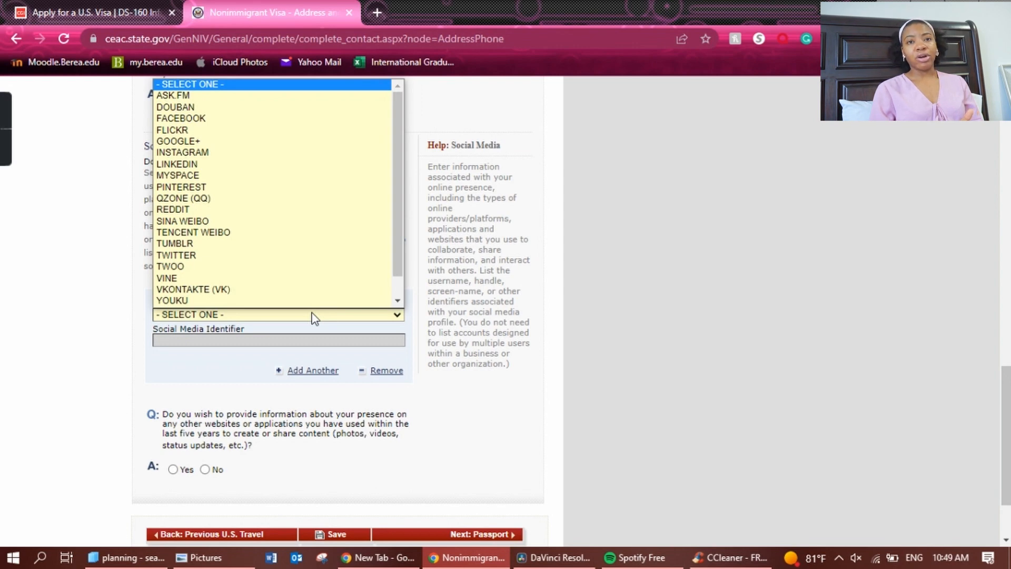
click(134, 378)
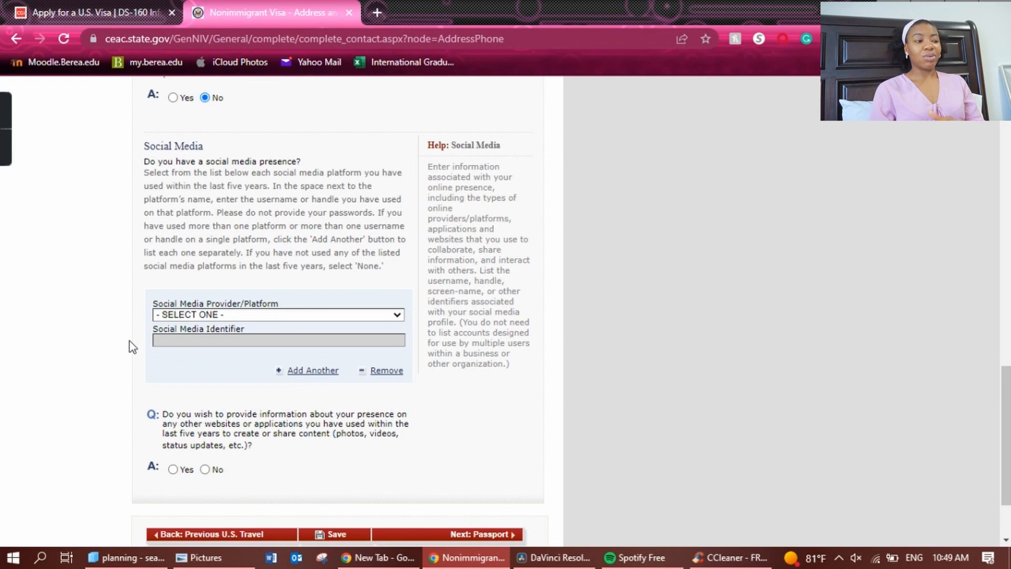
click(240, 315)
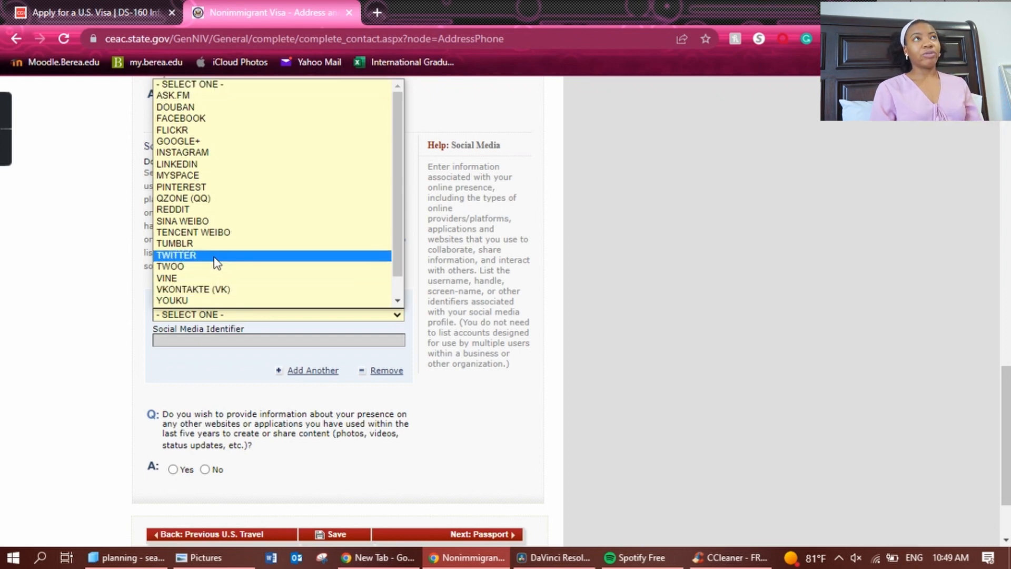
click(199, 118)
scroll(198, 116, up, 4)
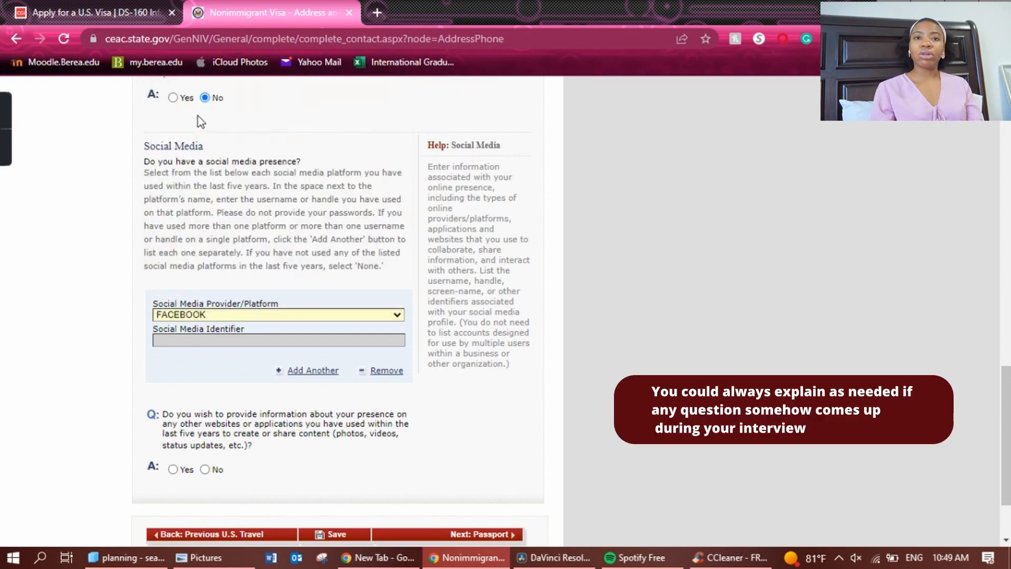
scroll(257, 368, down, 5)
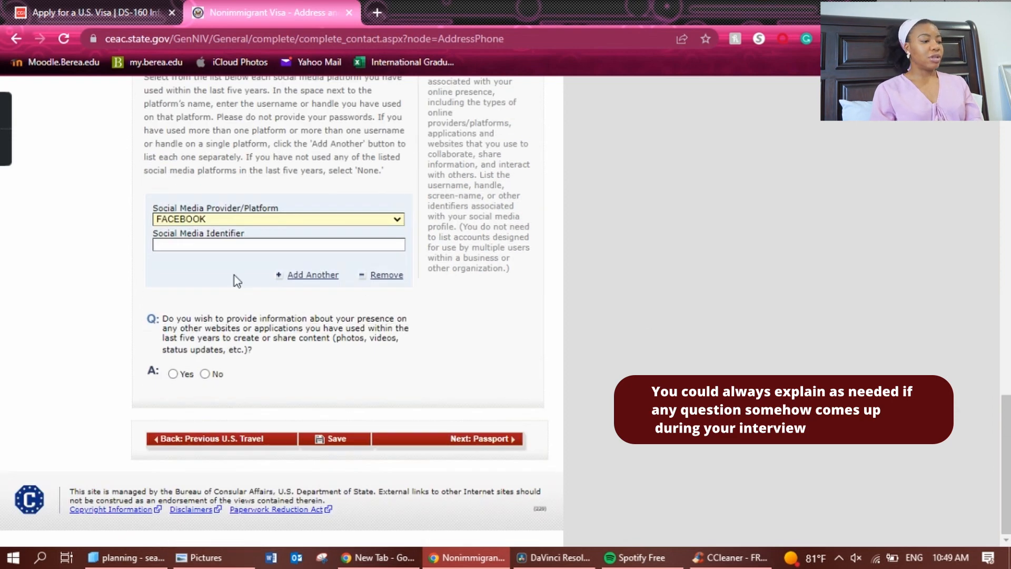
Enter the applicant's Facebook username as the identifier and answer No about other websites.
click(263, 249)
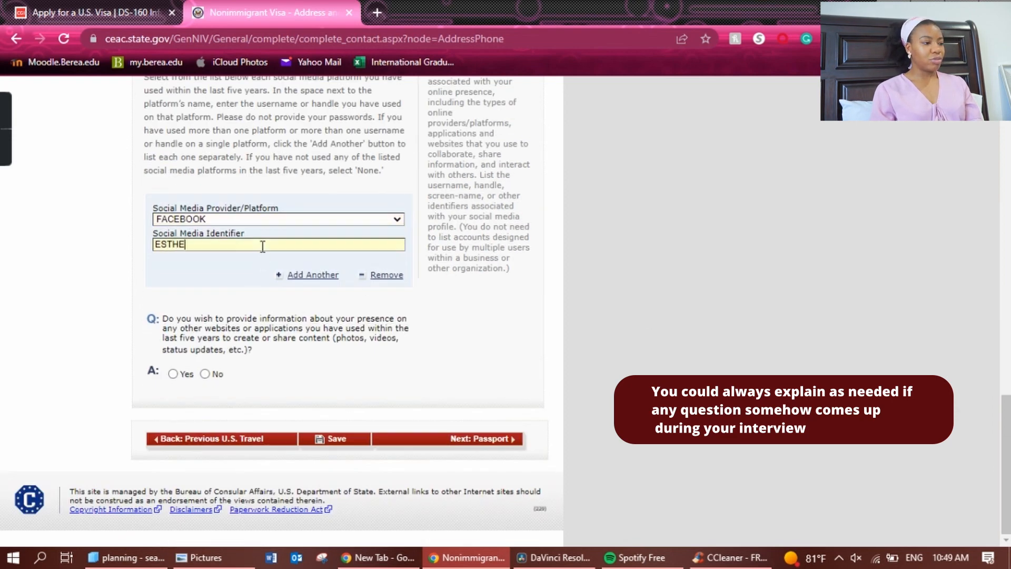
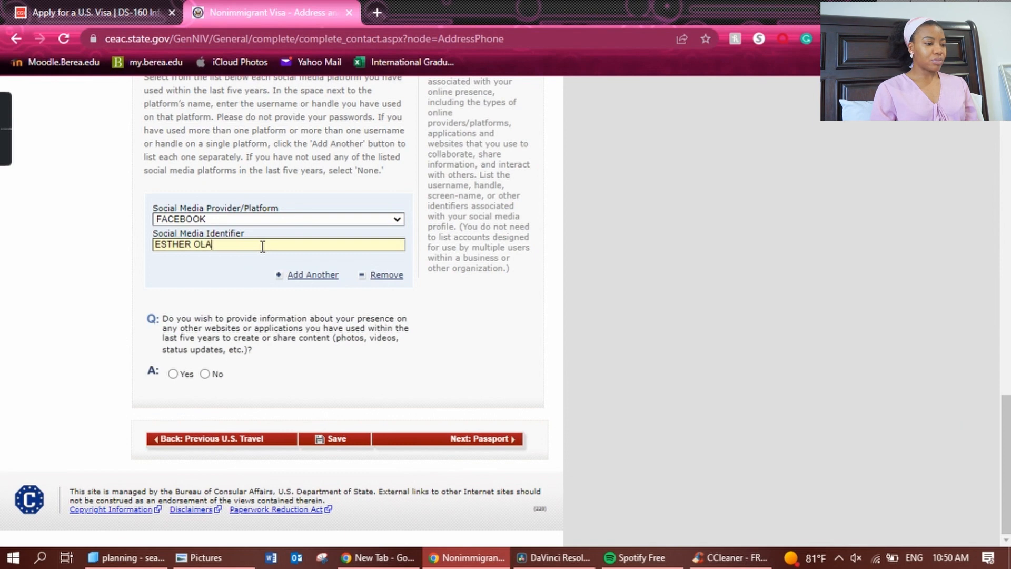
click(204, 374)
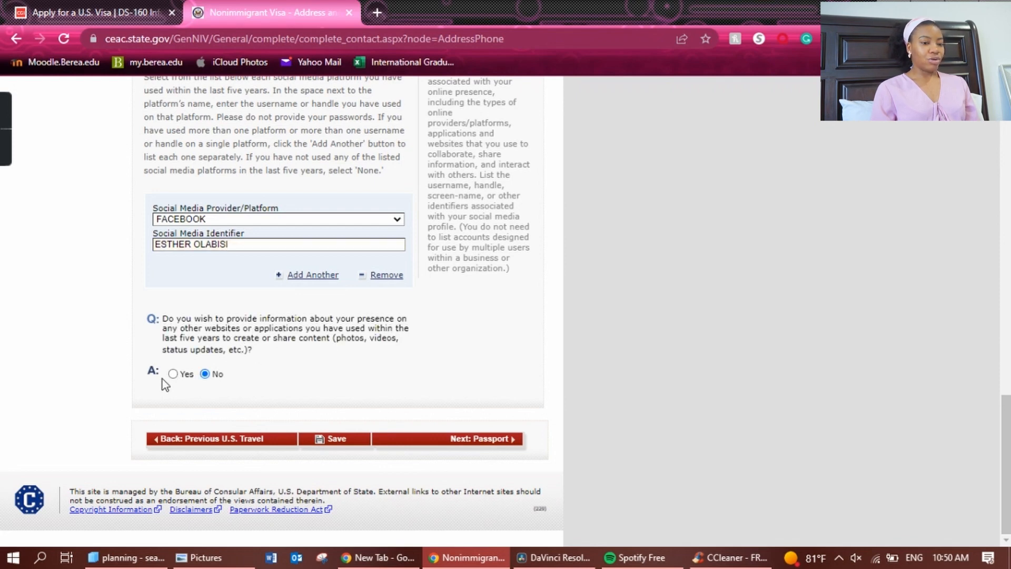
scroll(163, 378, up, 3)
scroll(439, 368, down, 3)
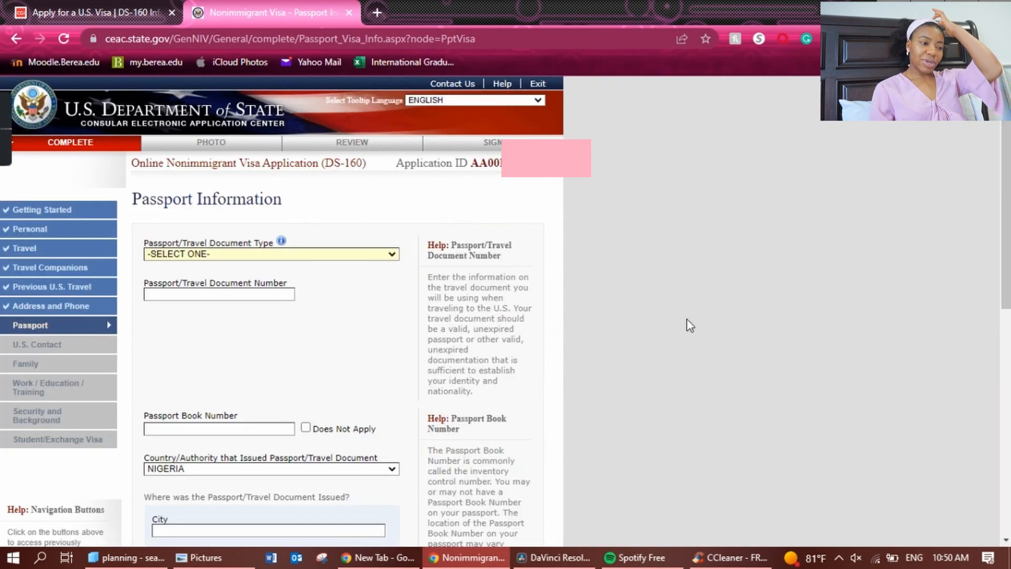
Set the document type to REGULAR and enter the passport and book numbers.
click(391, 254)
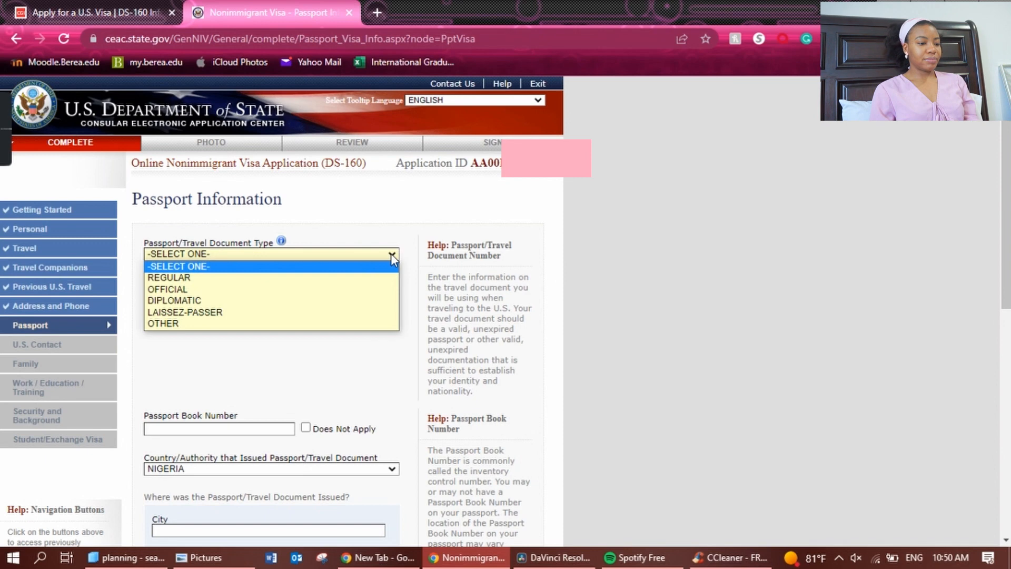
click(363, 279)
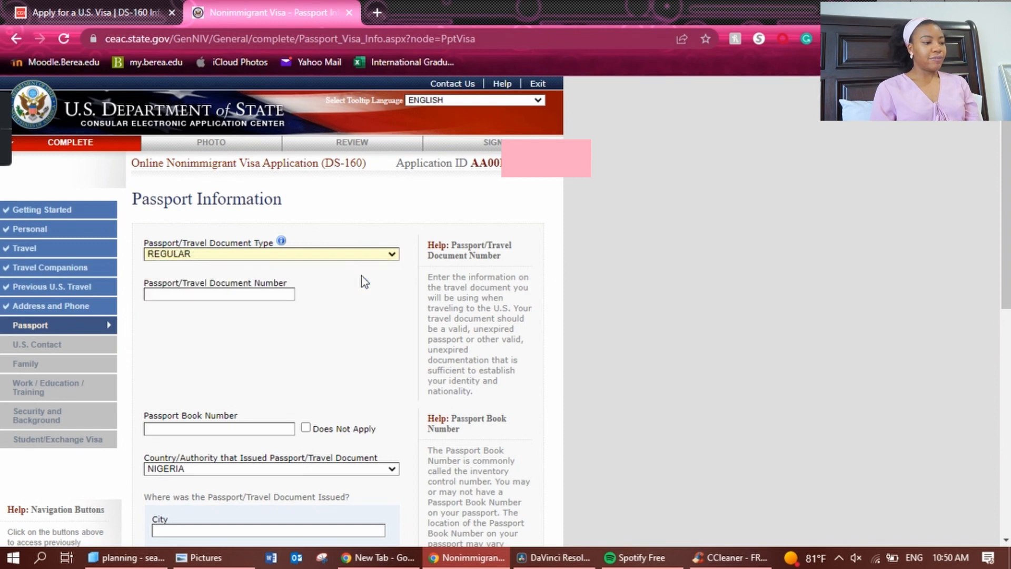
click(260, 293)
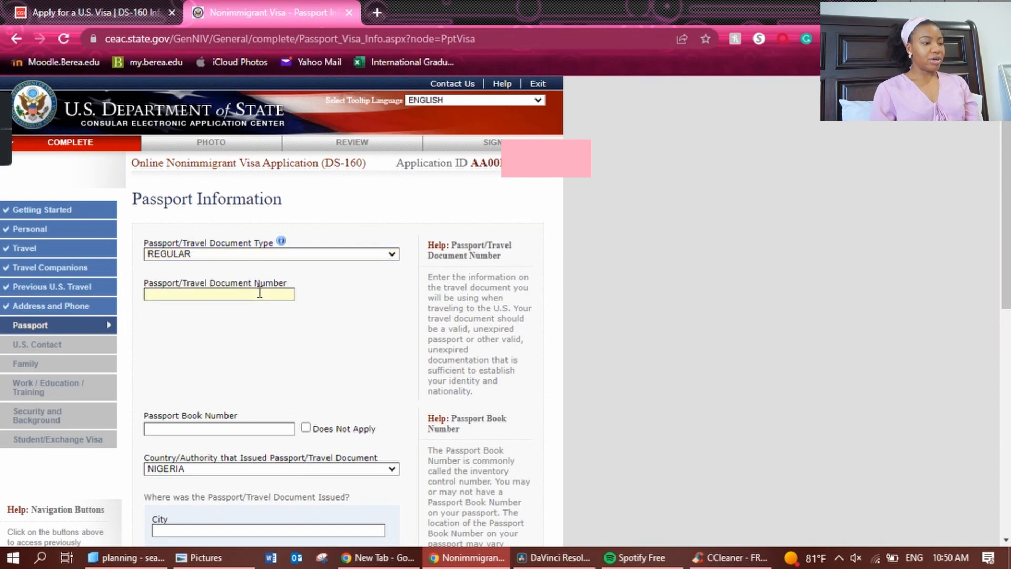
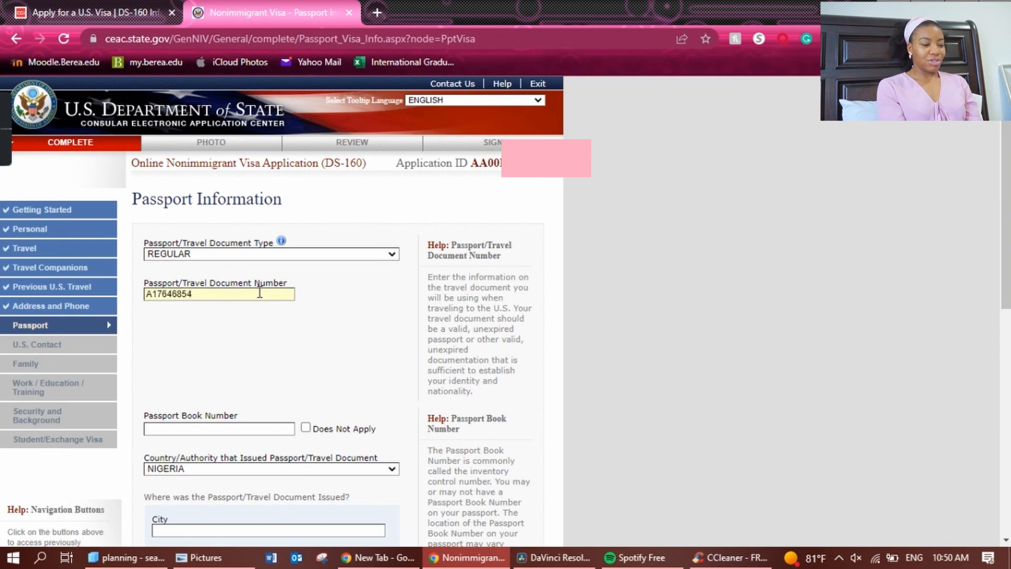
scroll(632, 232, down, 2)
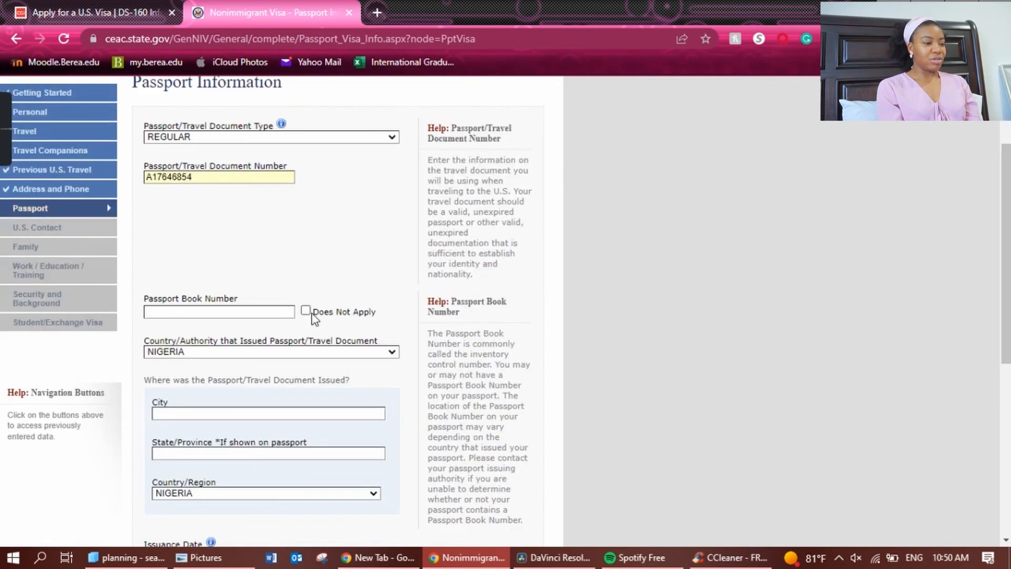
click(281, 313)
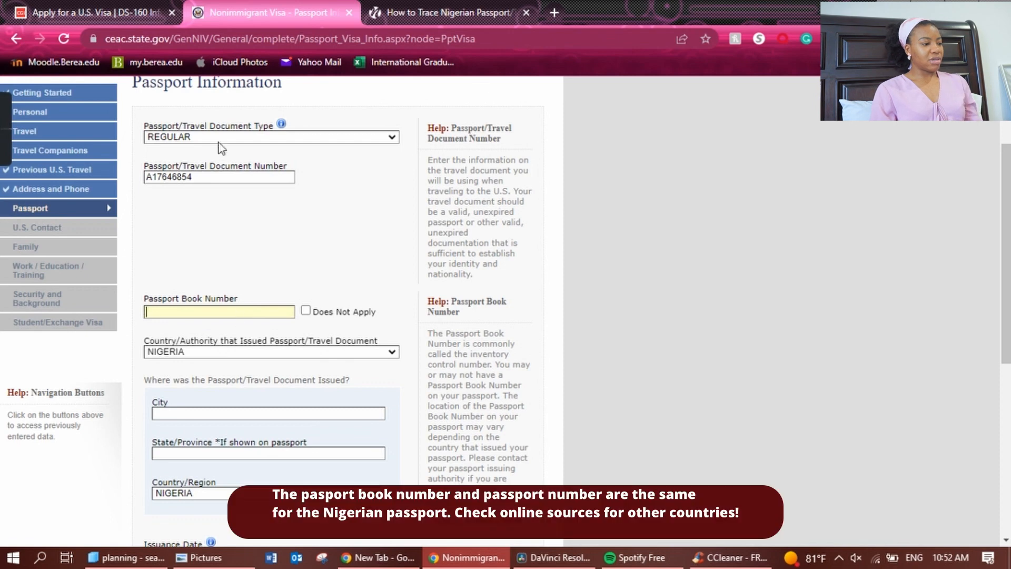
drag(216, 179, 145, 177)
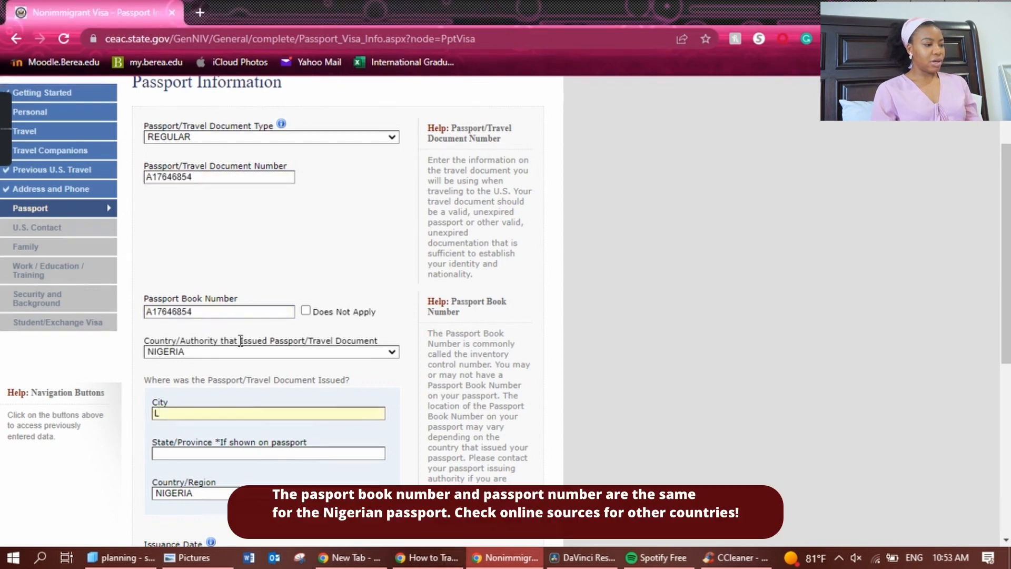
Enter IKOYI as the city of issue and continue to the U.S. Contact page.
click(211, 413)
text(L)
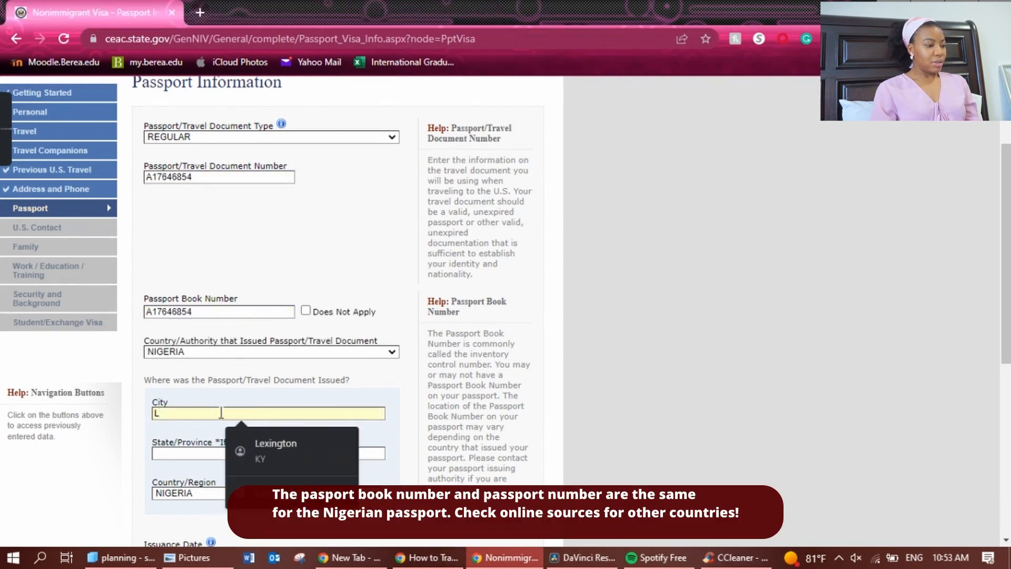
key(BackSpace)
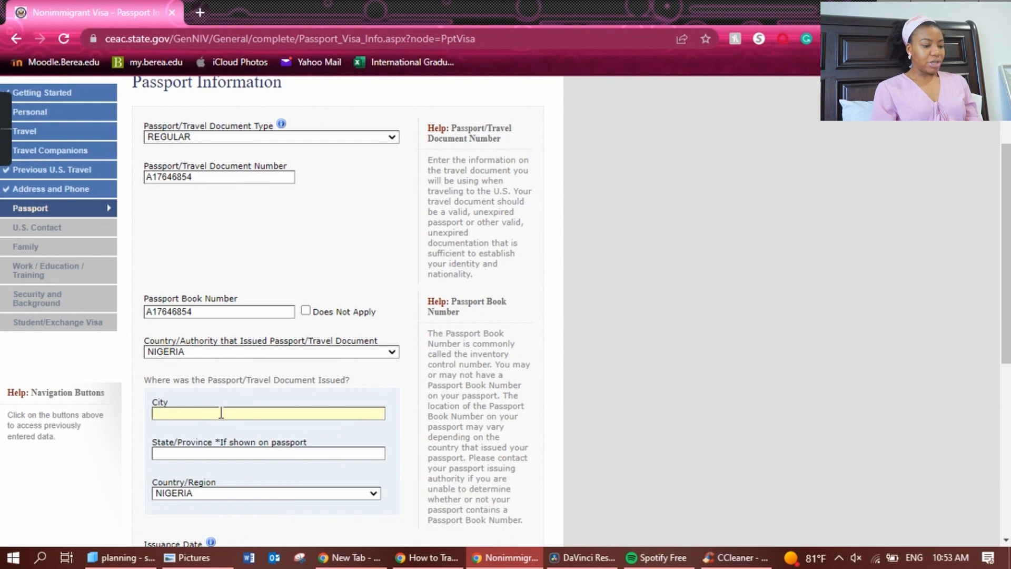
text(IKOYI)
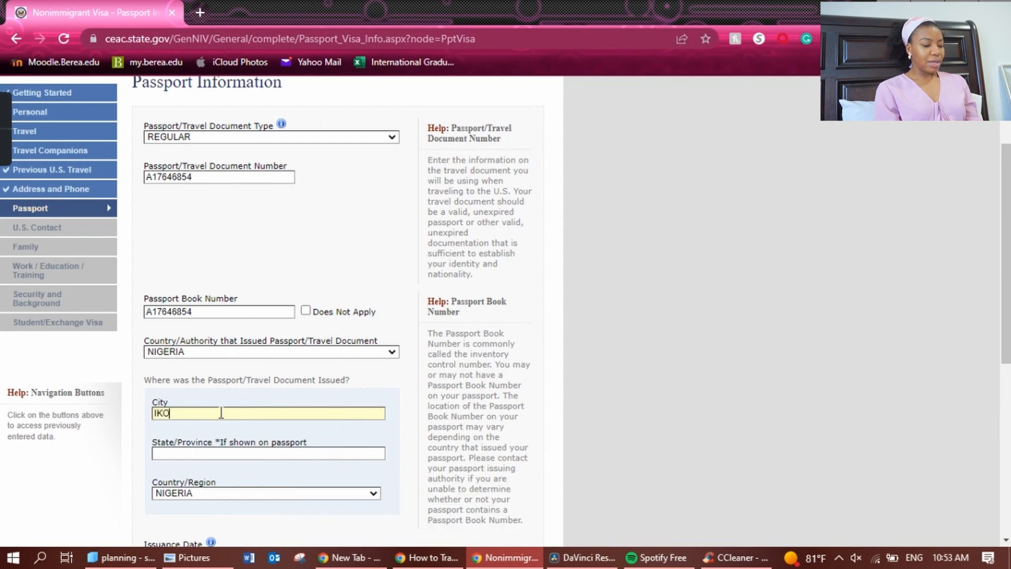
key(Tab)
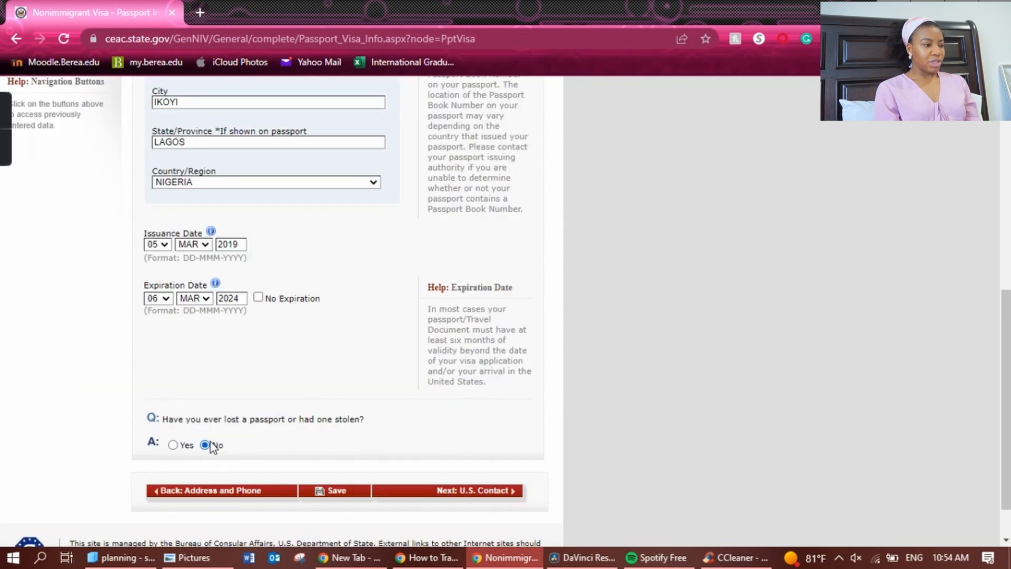
scroll(211, 444, up, 2)
scroll(491, 481, down, 3)
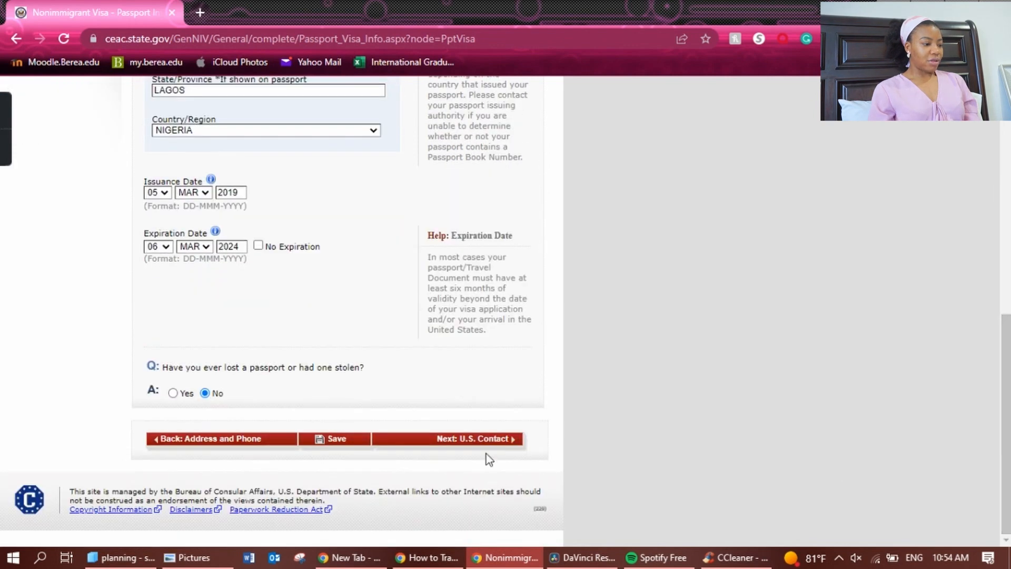
click(506, 442)
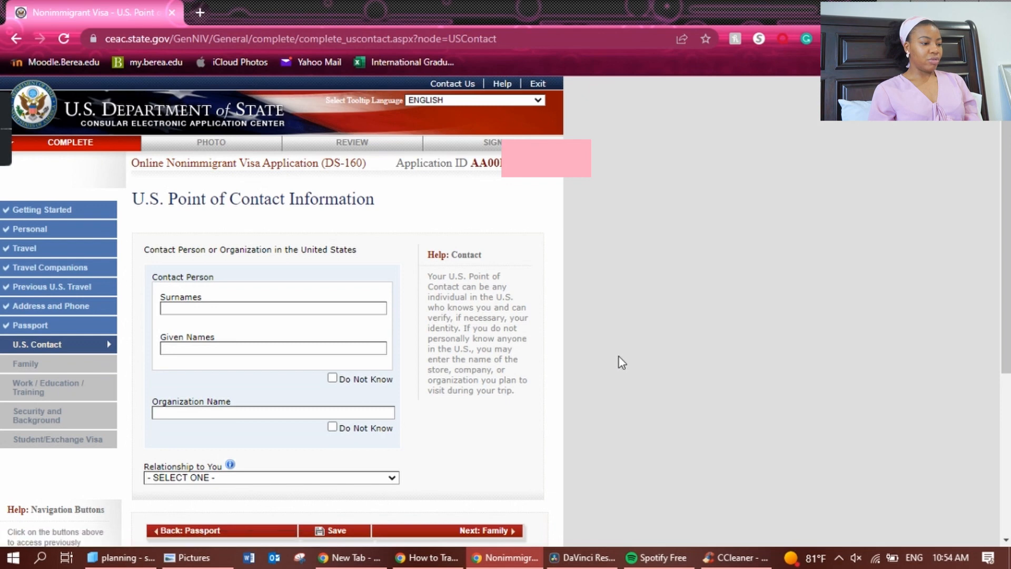
Scroll down the still-empty U.S. Point of Contact Information page.
scroll(519, 306, down, 2)
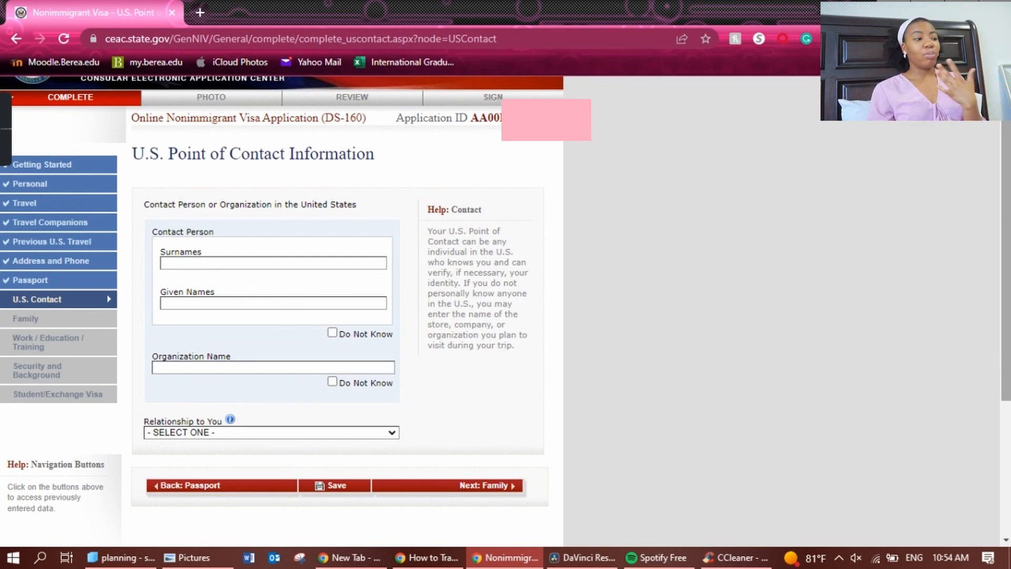
Search Google for 'dso' in a new tab, dismiss the Qmee sidebar, and return to DS-160.
click(201, 15)
text(dso international students)
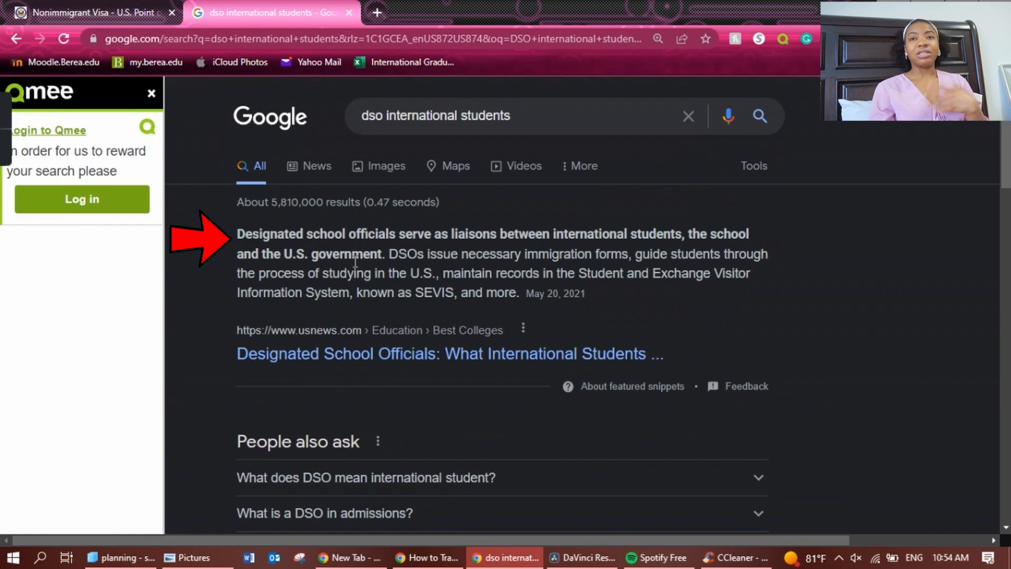
click(152, 93)
click(141, 9)
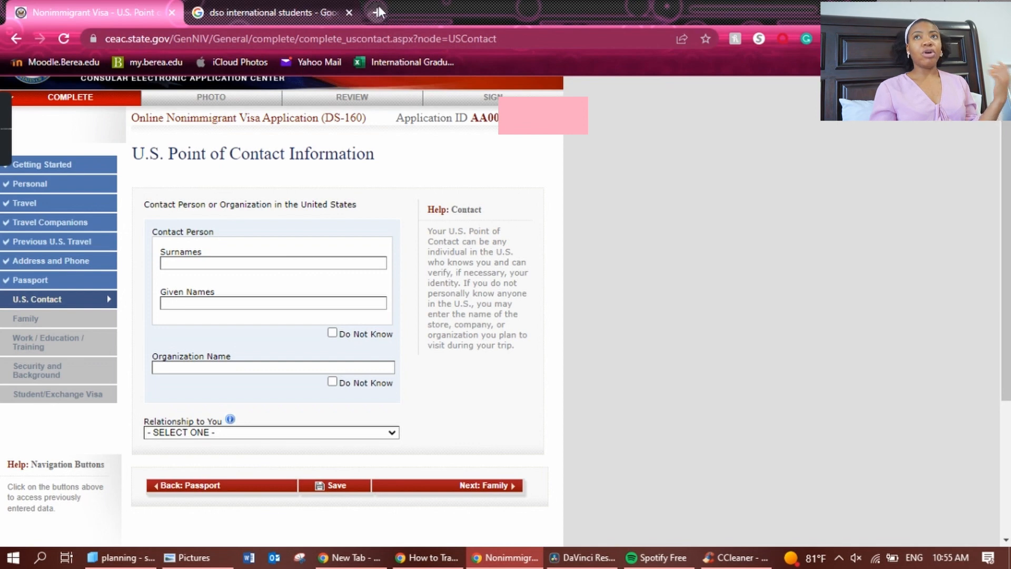
Close the search tab and enter the contact person's surname and given names.
click(349, 12)
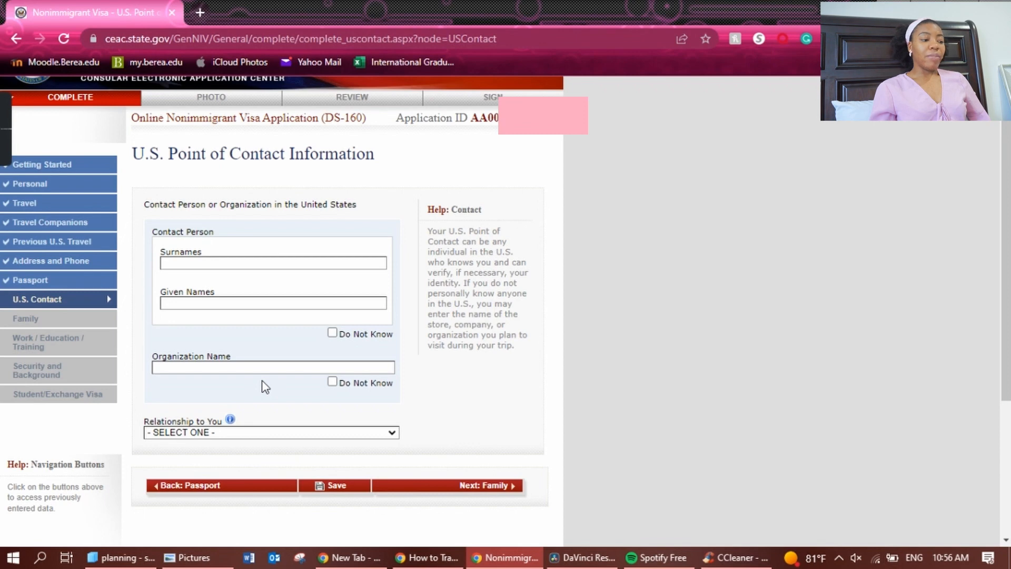
click(287, 262)
key(Tab)
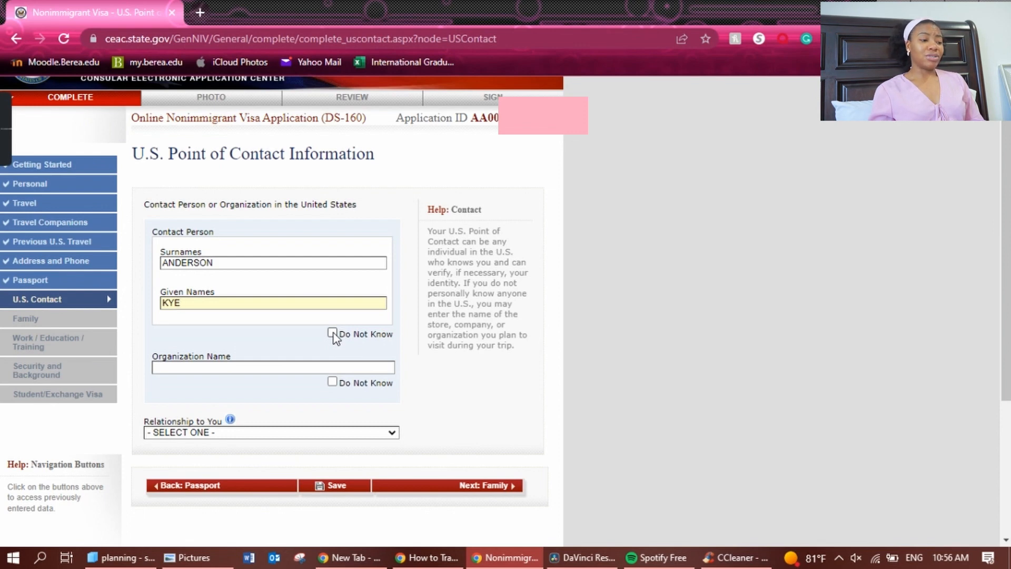
Set the organization to BEREA COLLEGE and the relationship to SCHOOL OFFICIAL.
click(293, 366)
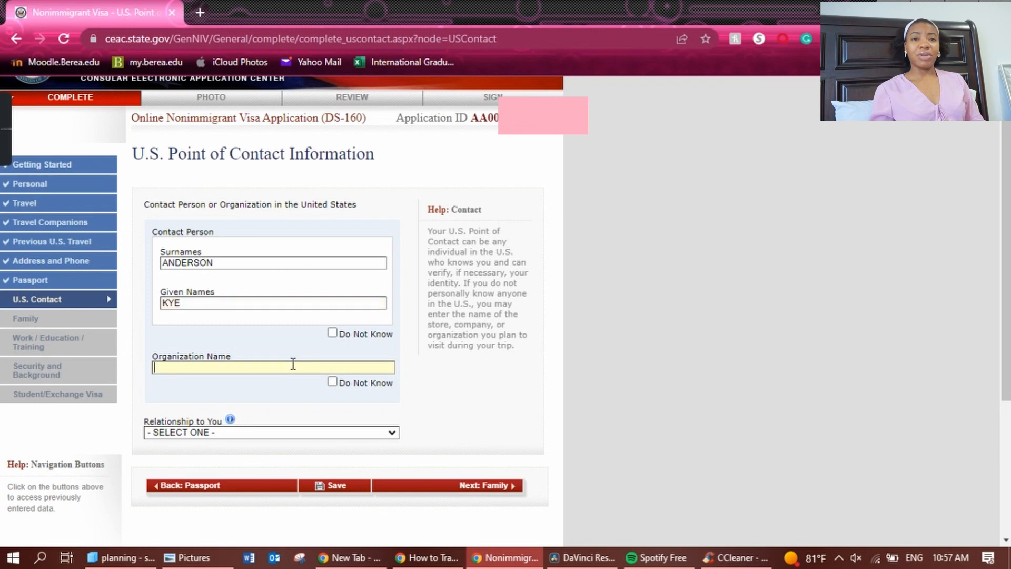
text(B)
click(309, 398)
click(309, 432)
click(310, 513)
Autofill the contact's address from a saved suggestion and replace address line 2 with the campus box number.
scroll(1006, 328, down, 2)
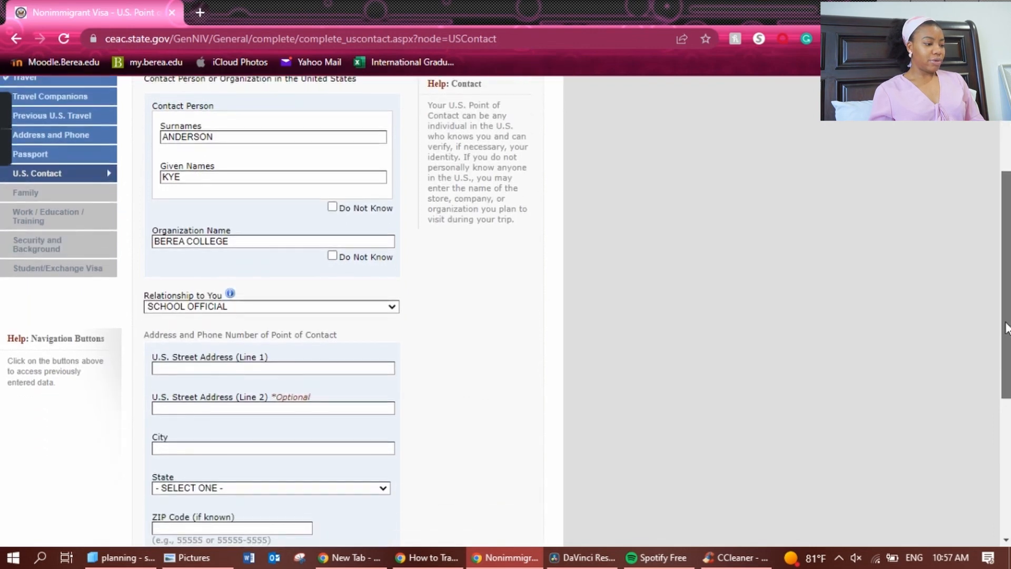
scroll(1006, 328, down, 1)
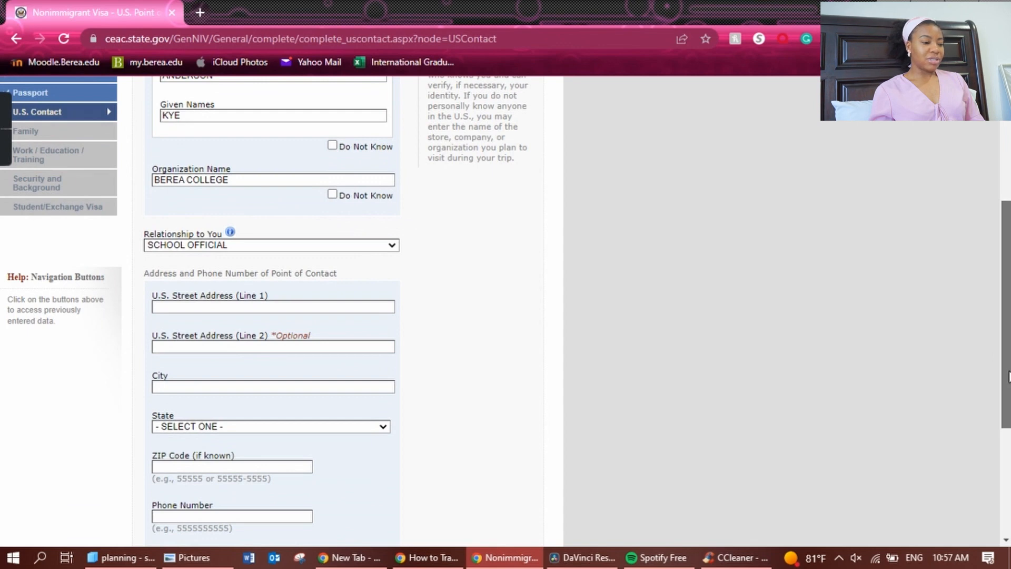
scroll(1009, 377, down, 1)
click(186, 264)
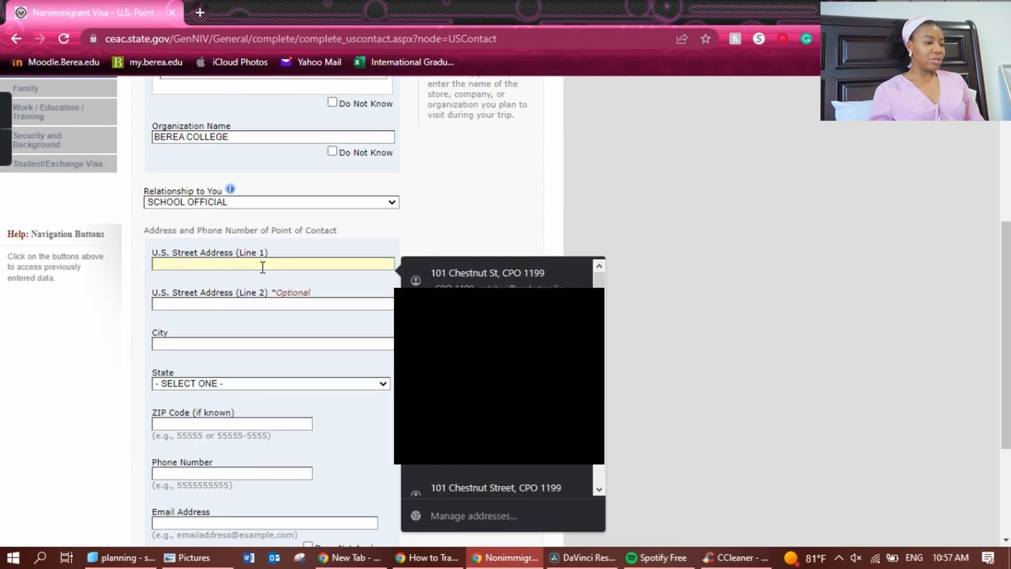
click(448, 285)
double_click(339, 306)
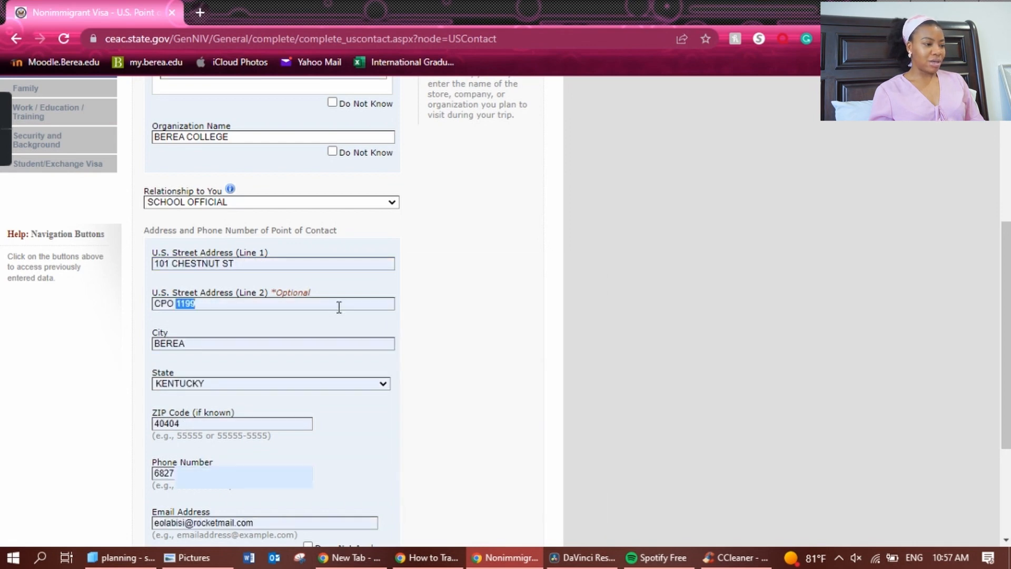
key(BackSpace)
key(BackSpace)
key(BackSpace)
key(BackSpace)
key(BackSpace)
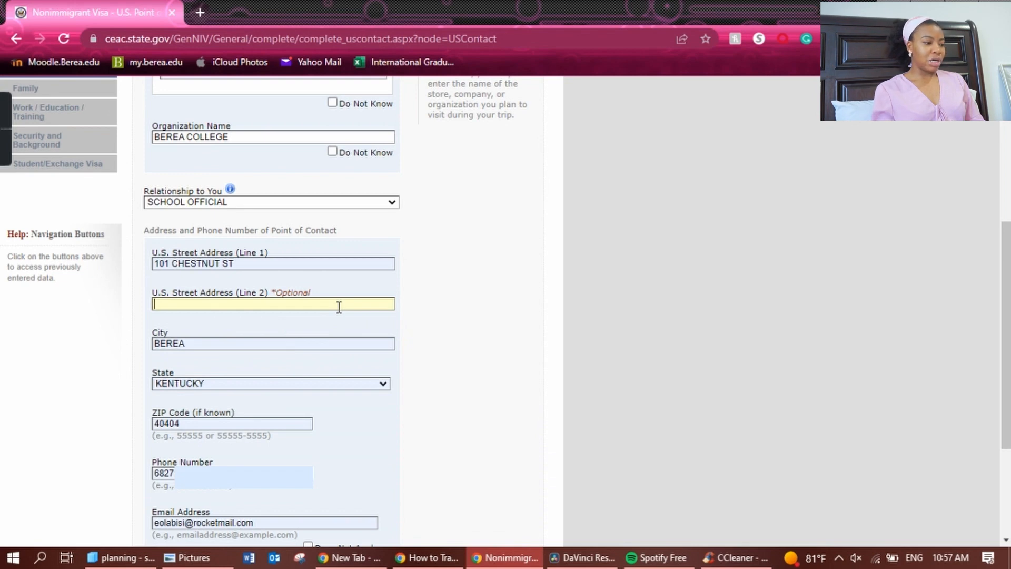
text(CPO 201)
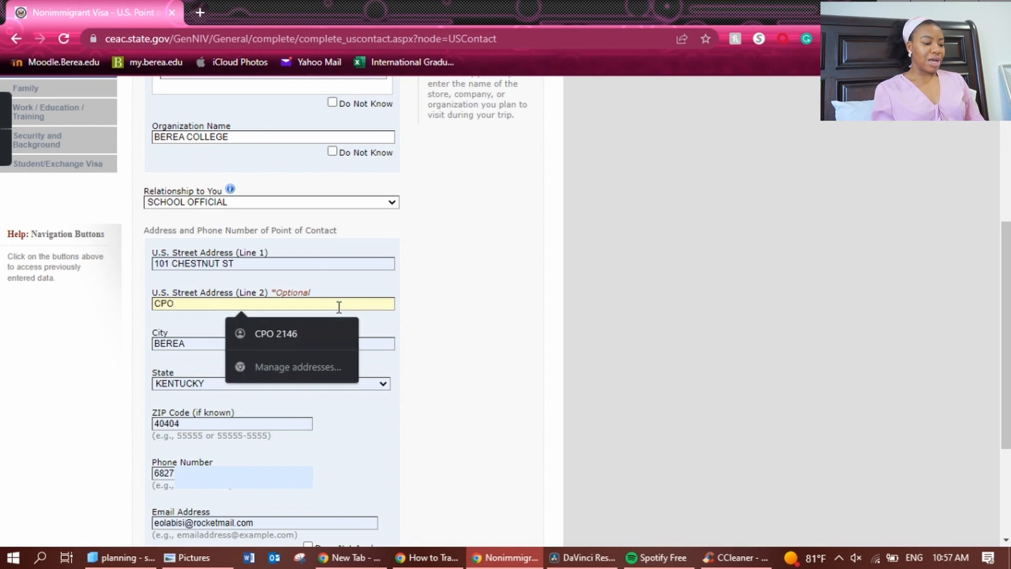
text(3)
key(BackSpace)
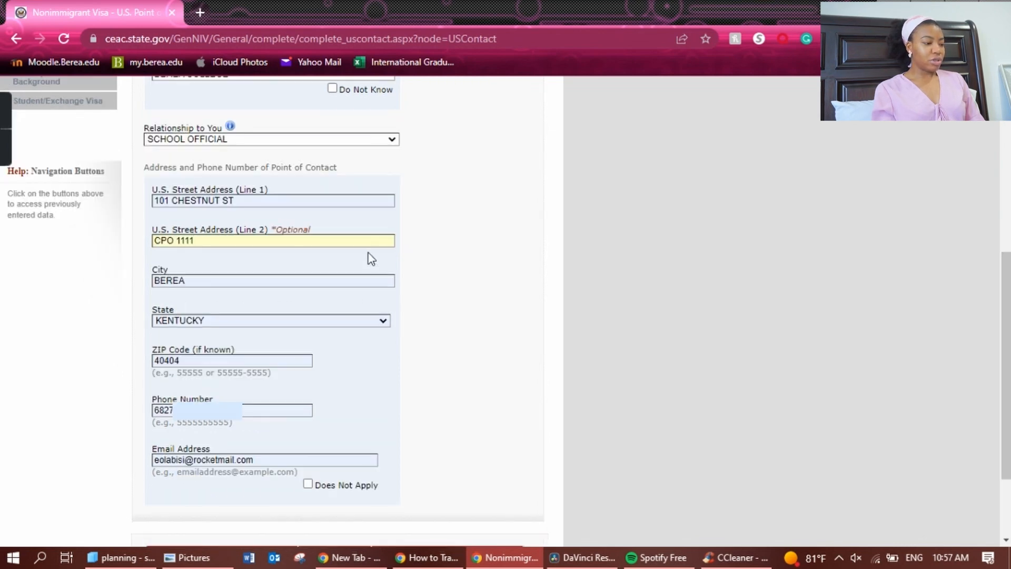
Enter the contact's phone number and e-mail address, then continue to the Family section.
click(921, 349)
drag(1010, 352, 1010, 352)
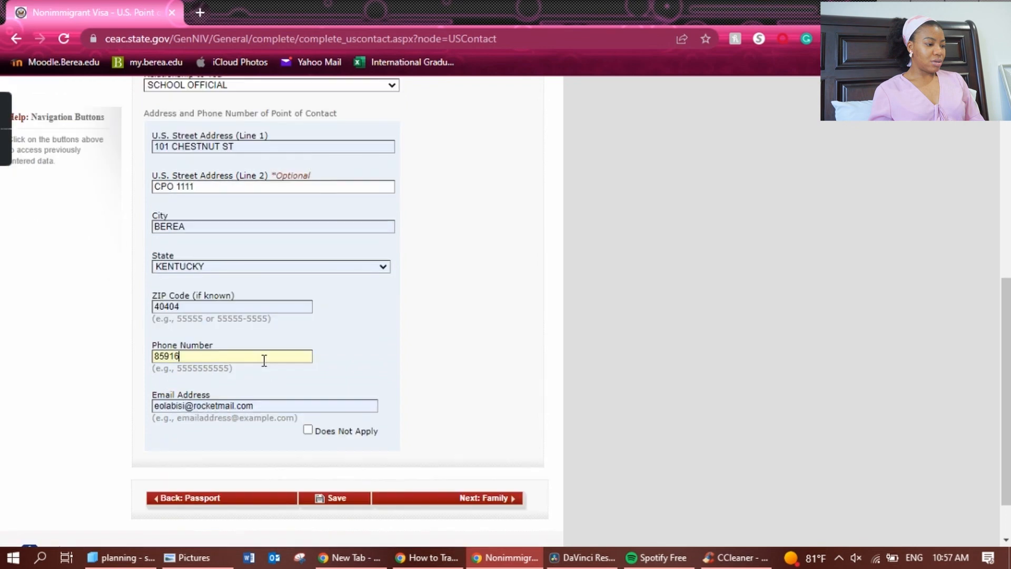
text(28367)
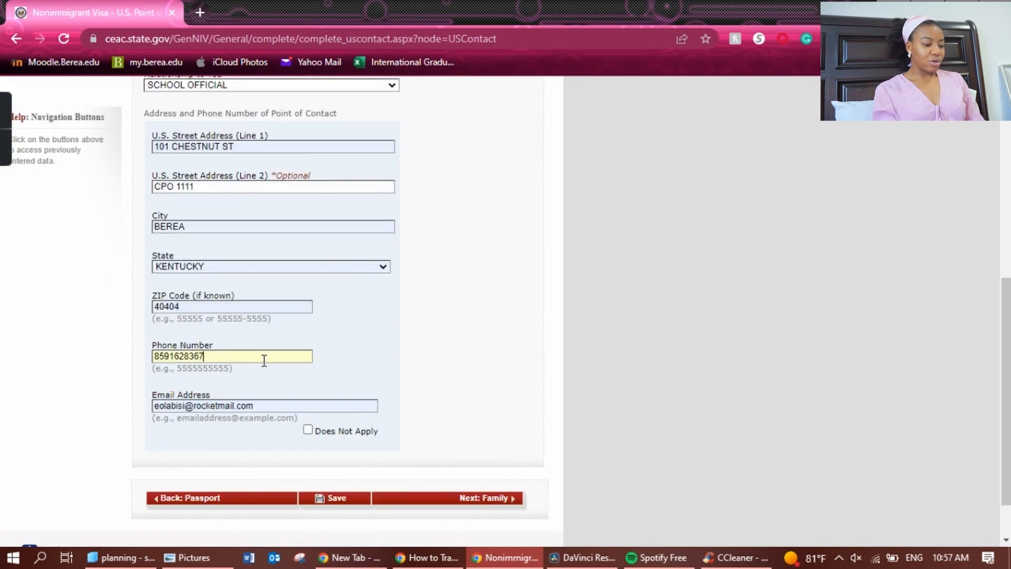
double_click(311, 406)
key(BackSpace)
key(BackSpace)
key(BackSpace)
key(BackSpace)
key(BackSpace)
key(BackSpace)
key(BackSpace)
key(BackSpace)
key(BackSpace)
key(BackSpace)
key(BackSpace)
key(BackSpace)
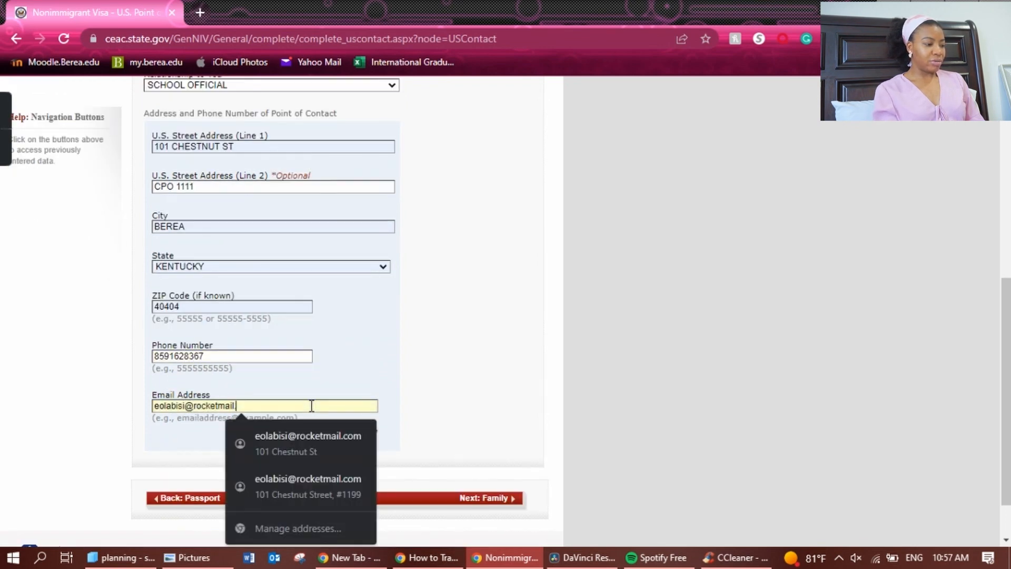
key(BackSpace)
key(BackSpace)
key(BackSpace)
key(BackSpace)
key(BackSpace)
key(BackSpace)
key(BackSpace)
key(BackSpace)
key(BackSpace)
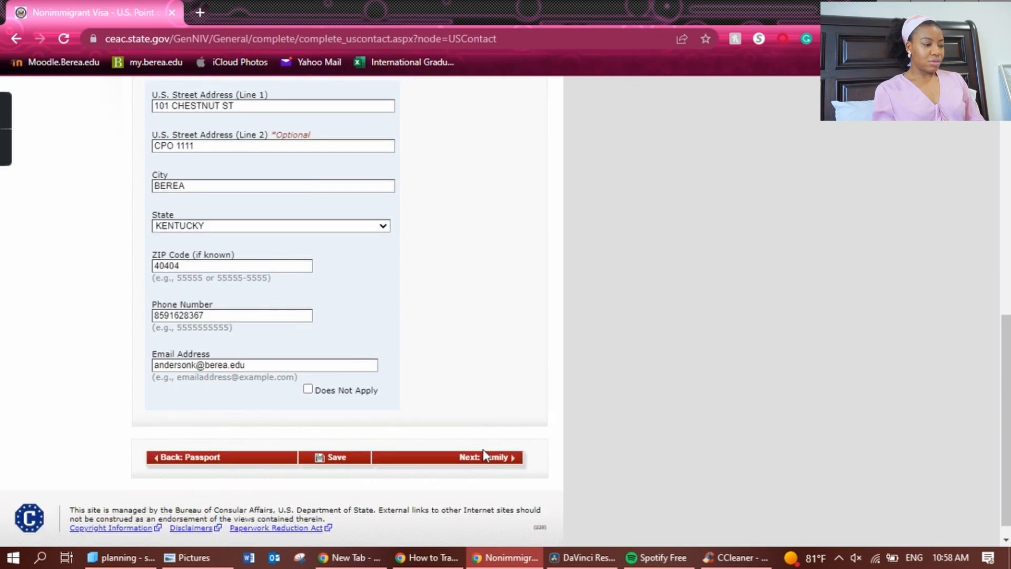
click(485, 457)
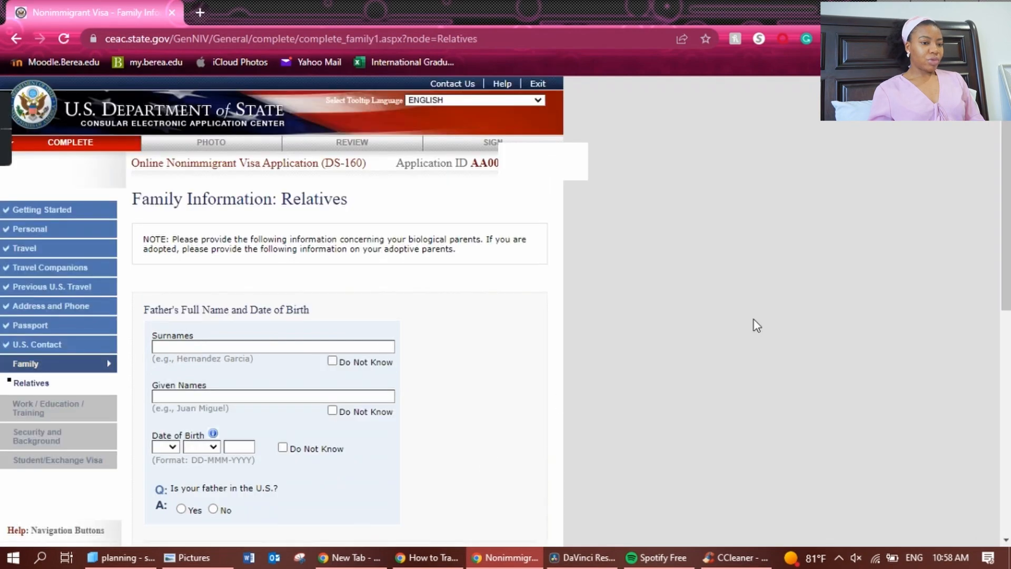
Answer No to both immediate and other relatives in the U.S., then go to Work/Education/Training.
drag(1007, 233, 1007, 427)
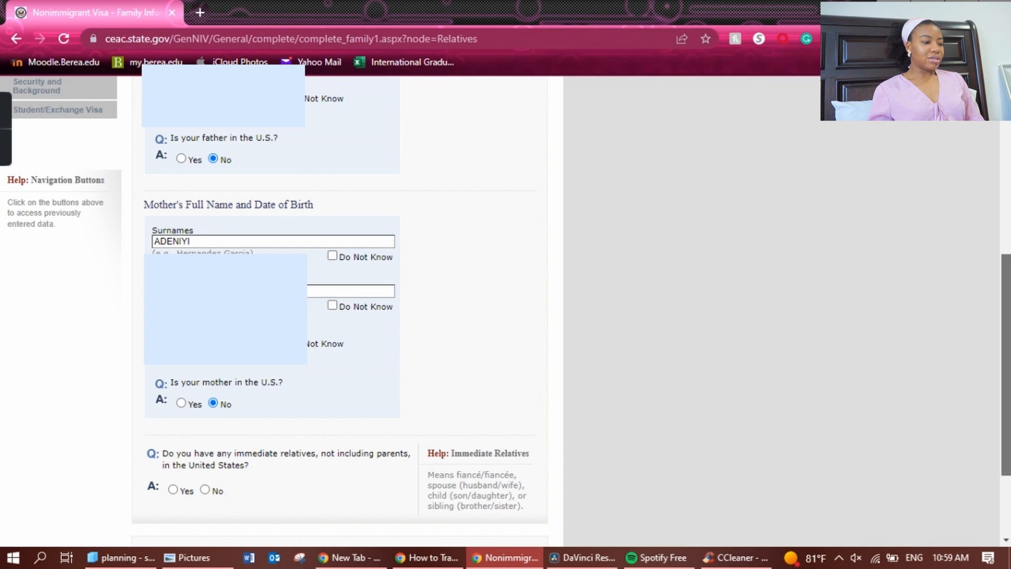
drag(1006, 369, 1006, 424)
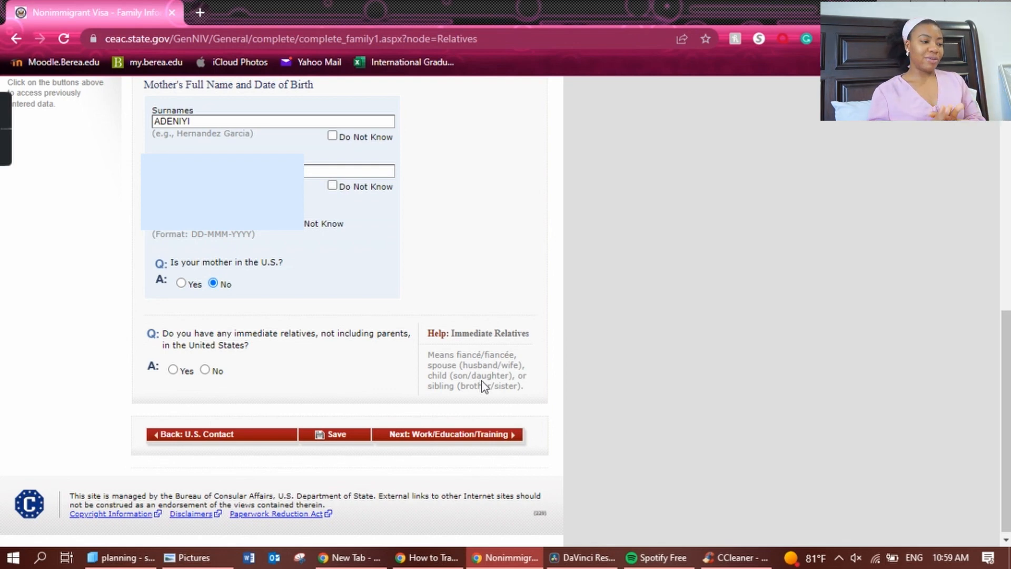
click(205, 370)
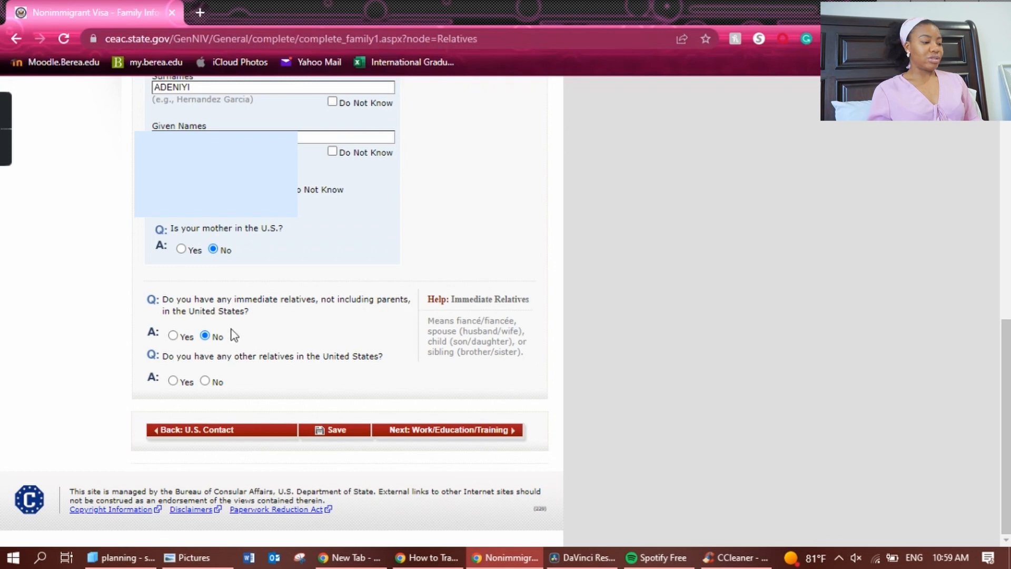
click(205, 381)
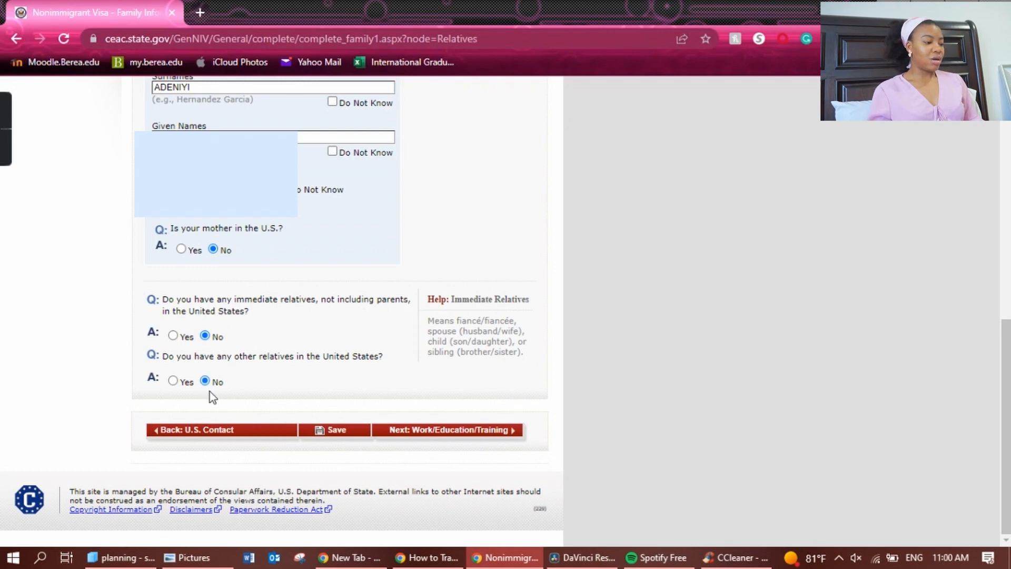
click(462, 430)
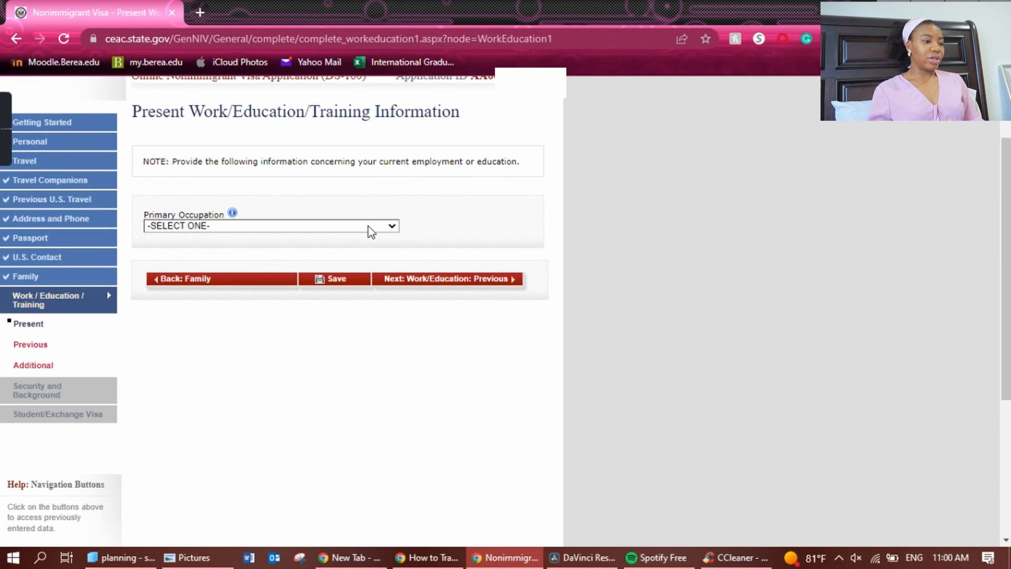
Choose EDUCATION as the Primary Occupation, reopening the list and keeping EDUCATION selected.
click(368, 227)
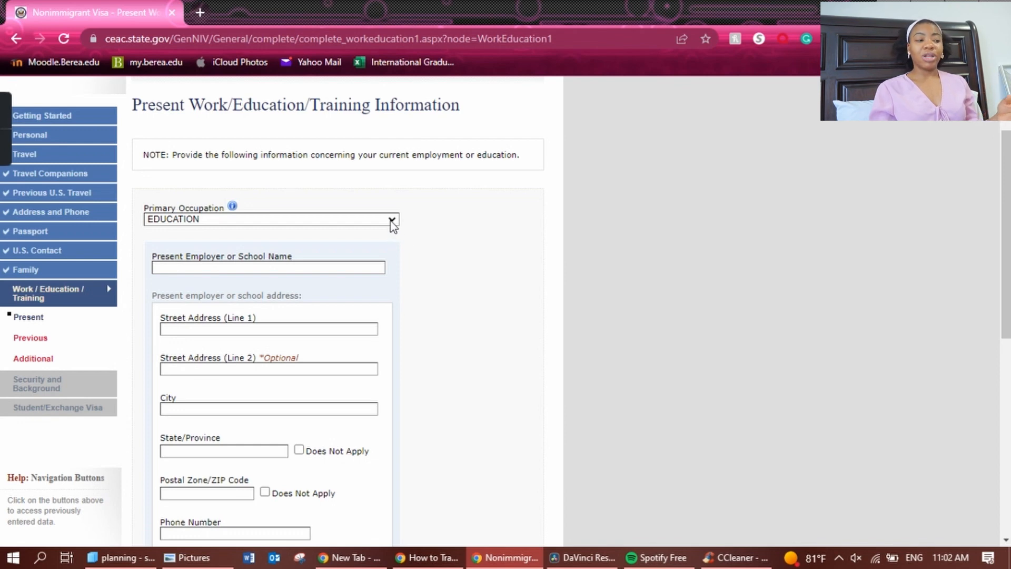
click(391, 220)
click(391, 220)
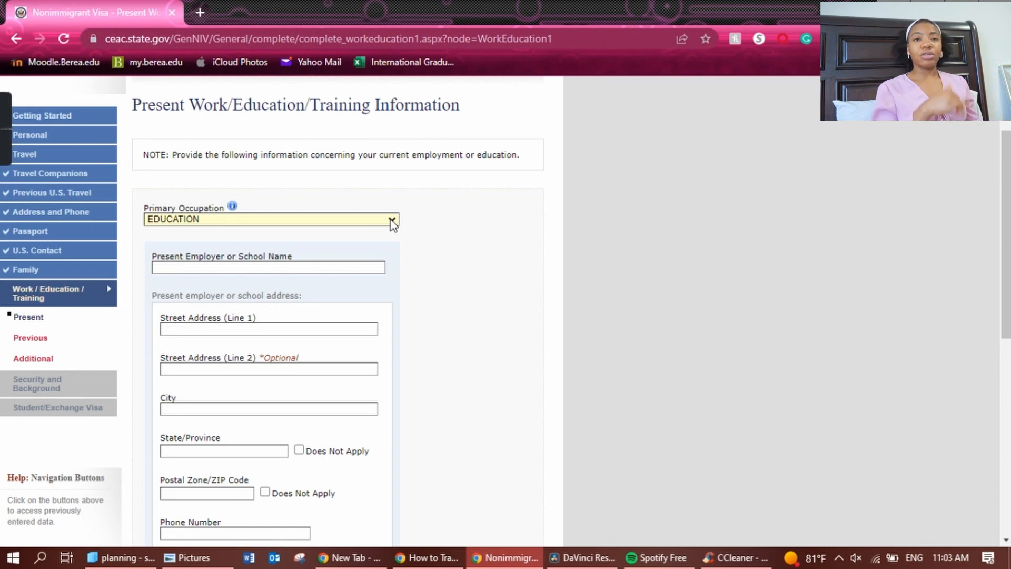
click(392, 220)
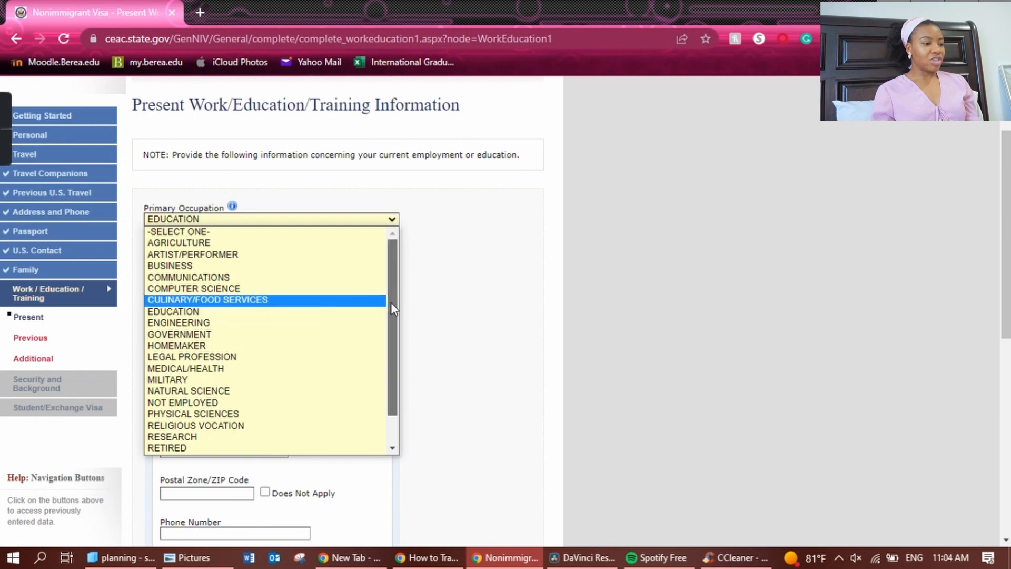
Switch Primary Occupation from STUDENT to NOT EMPLOYED and start the explanation field.
scroll(389, 342, down, 1)
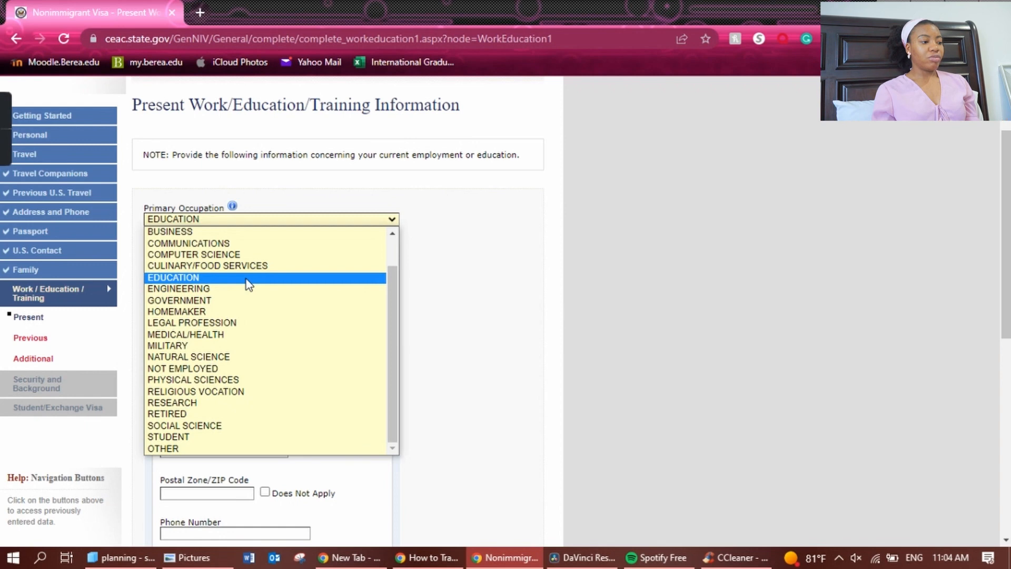
click(214, 438)
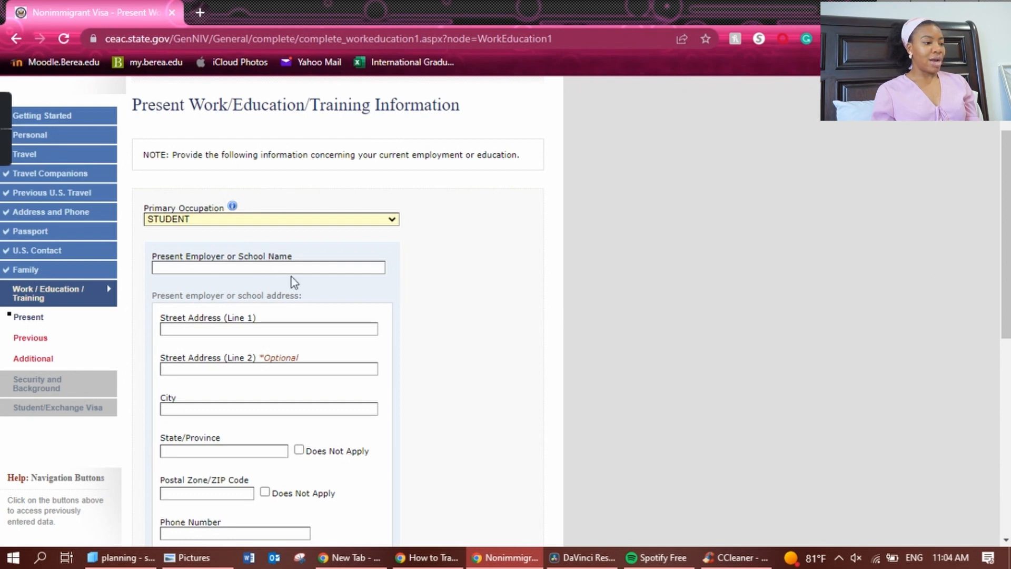
click(345, 218)
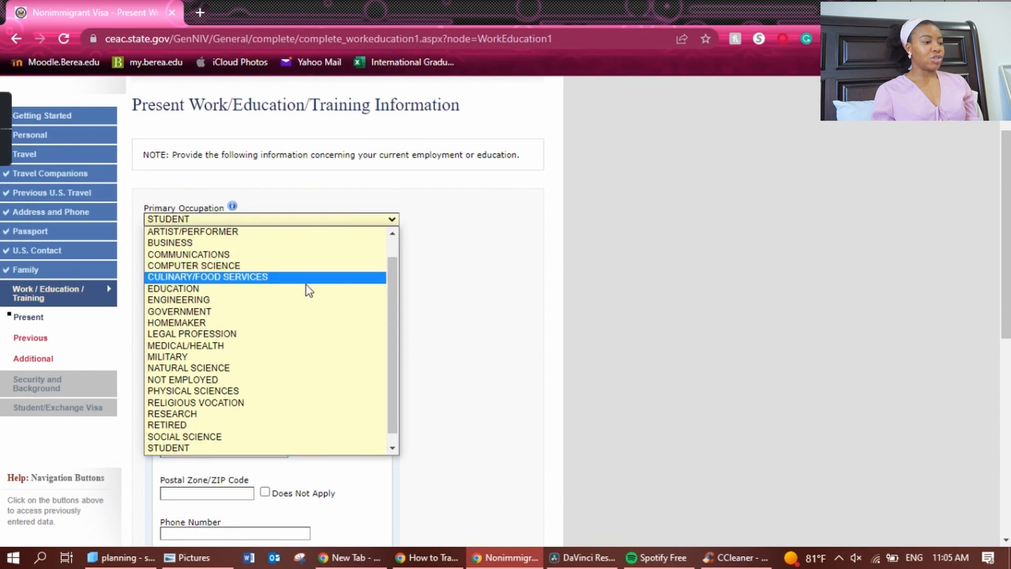
click(306, 376)
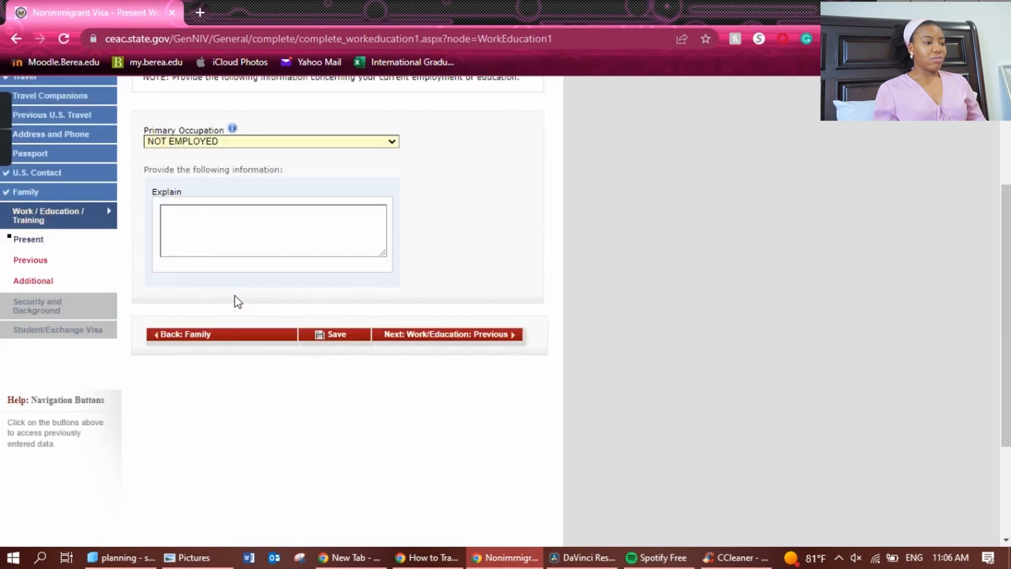
click(225, 238)
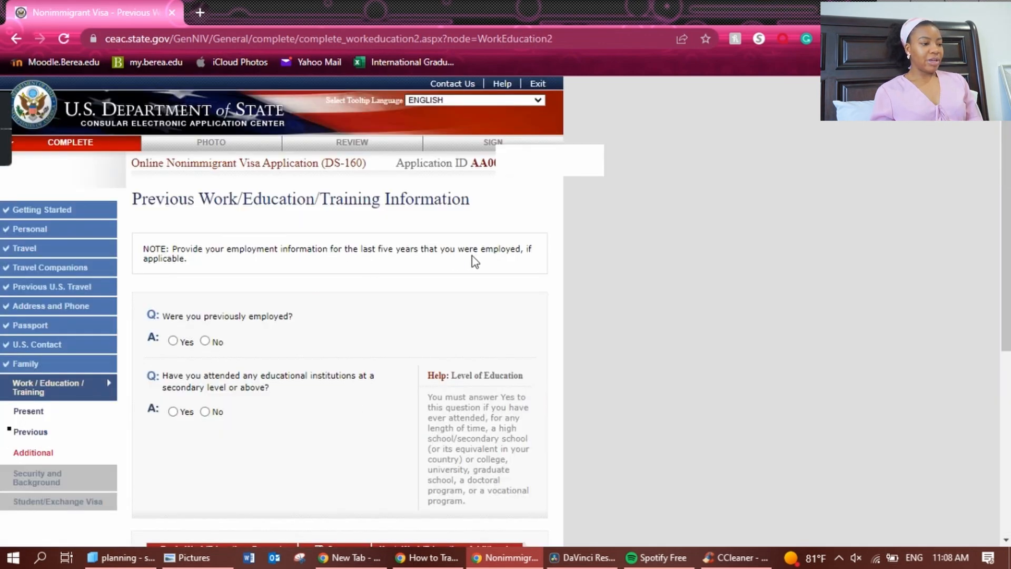
Answer No to previous employment and Yes to having attended educational institutions.
click(206, 342)
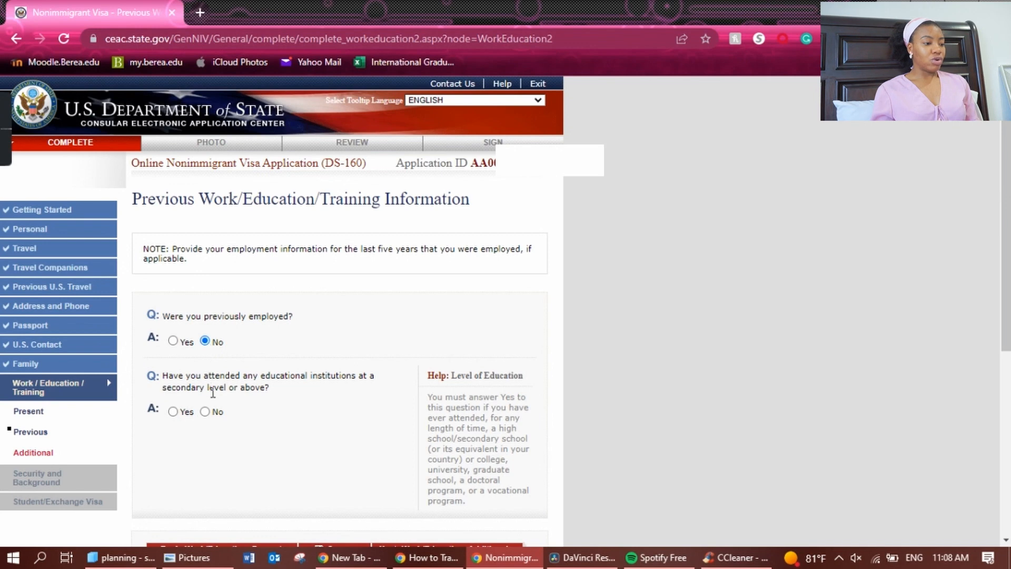
click(173, 411)
scroll(337, 316, down, 5)
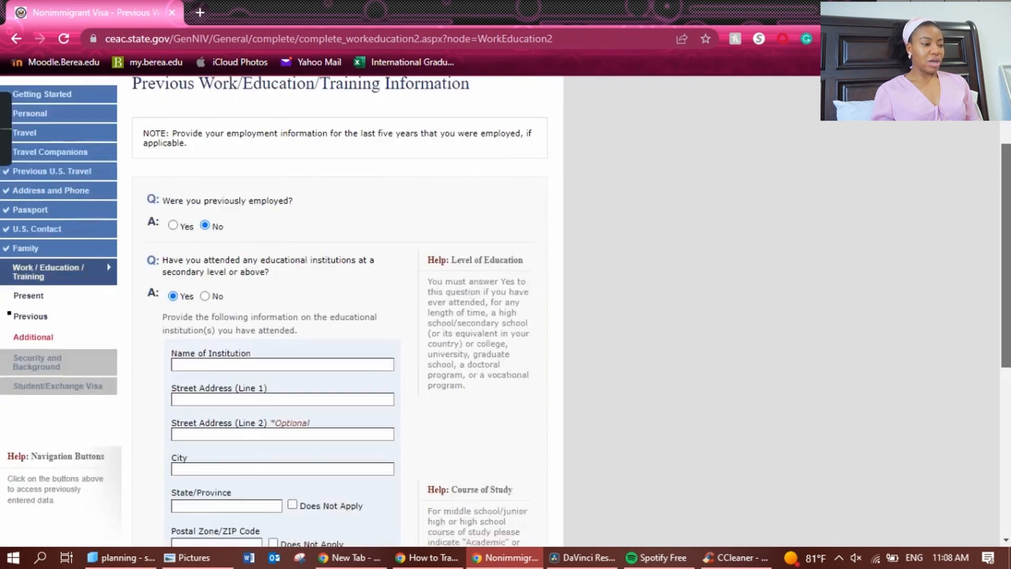
scroll(357, 207, down, 1)
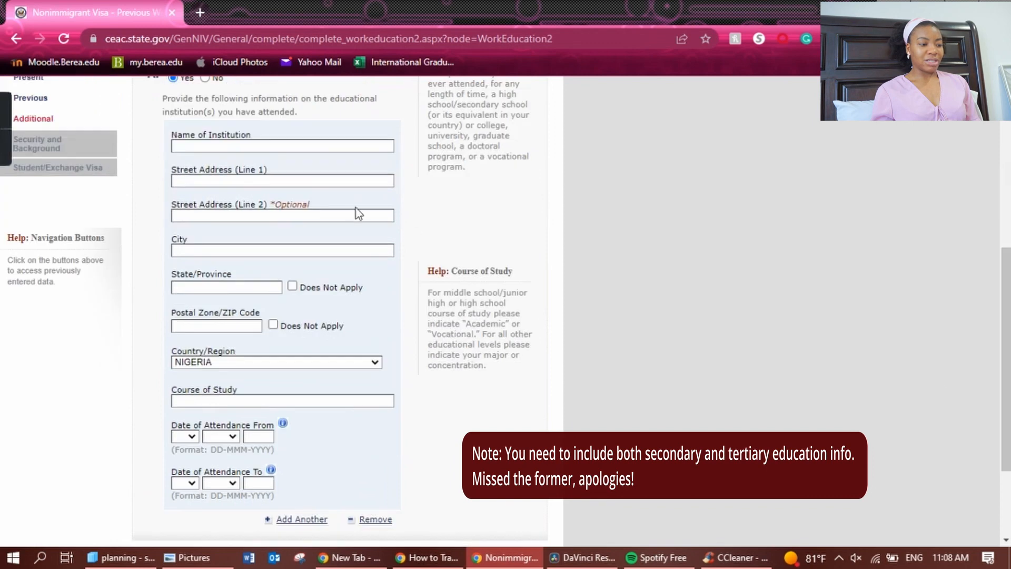
Enter UNILAG as the institution name with YABA as its street address.
click(344, 142)
text(UNILA)
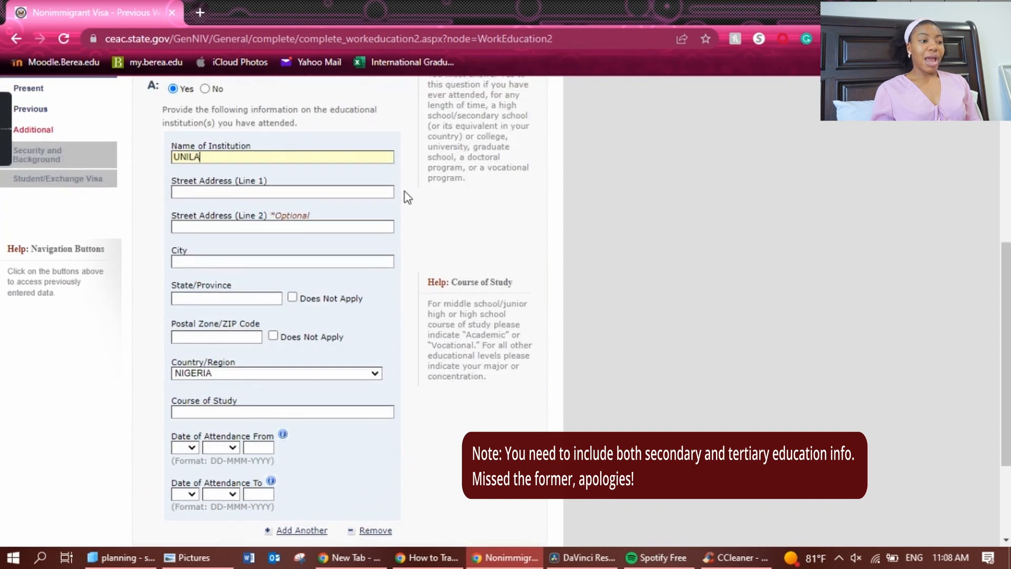
text(G)
key(Tab)
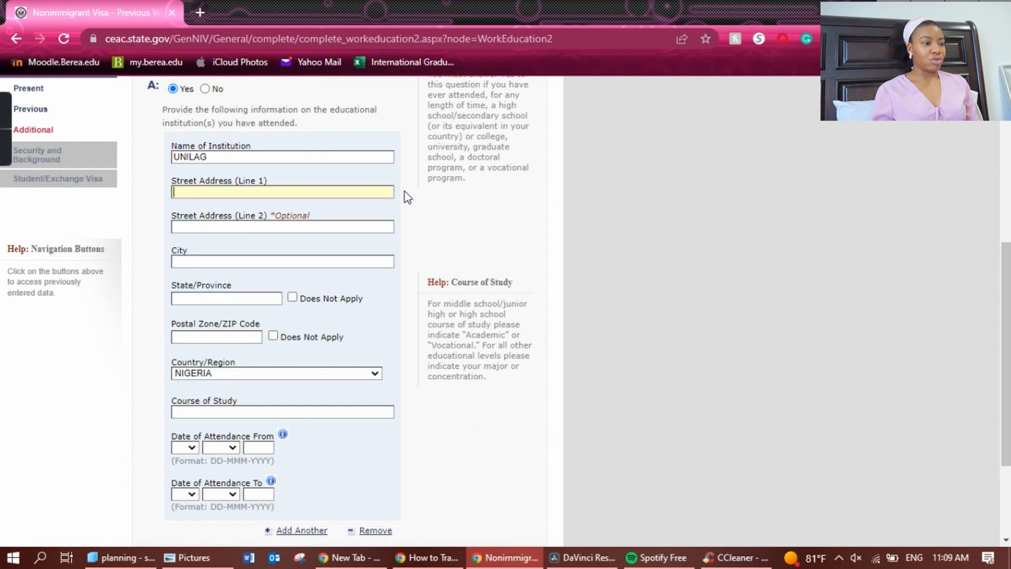
text(YABA)
key(Tab)
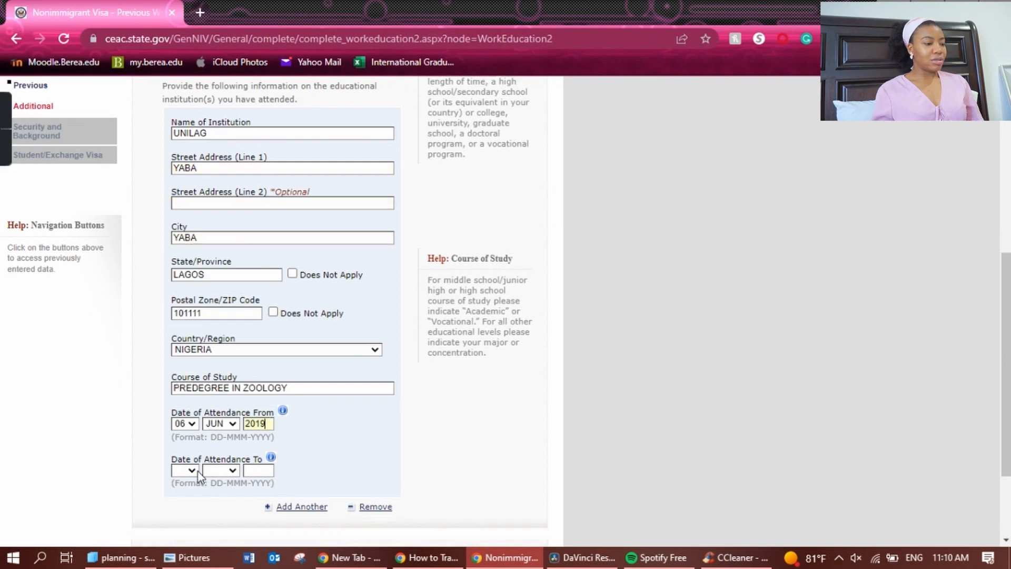
Set the attendance end date to 06 JUL and continue to the Additional page.
click(195, 471)
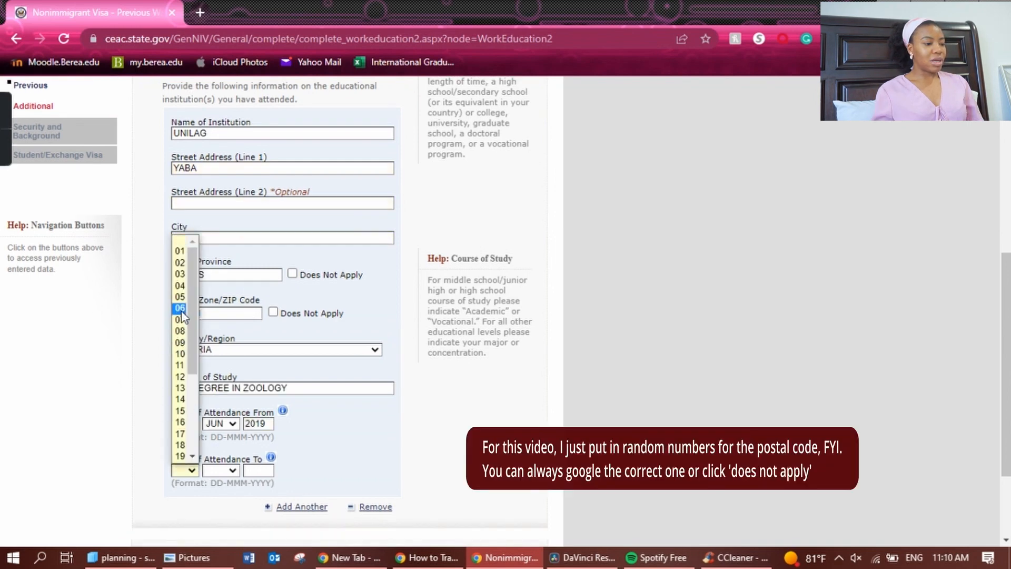
click(180, 307)
click(231, 470)
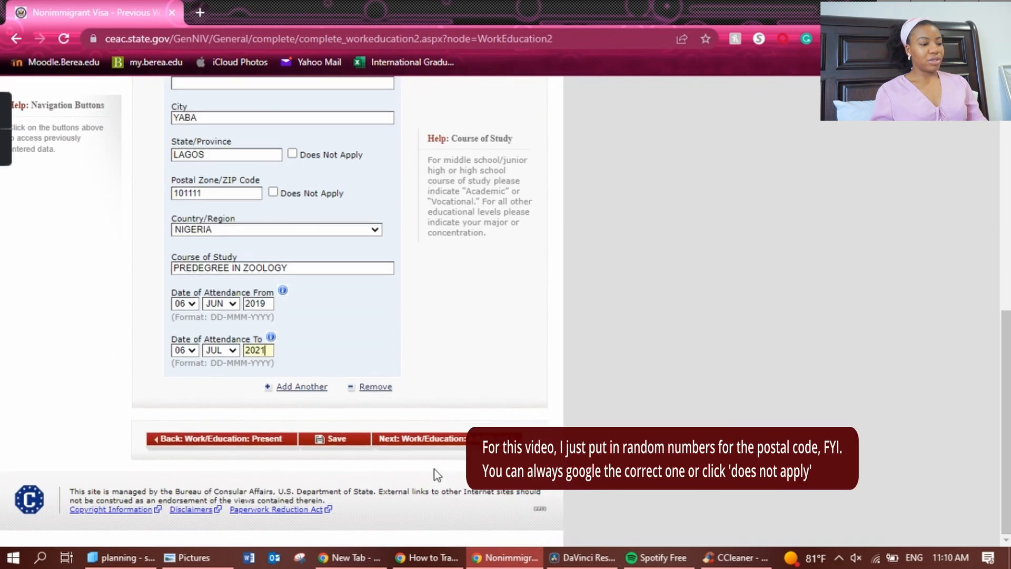
click(452, 440)
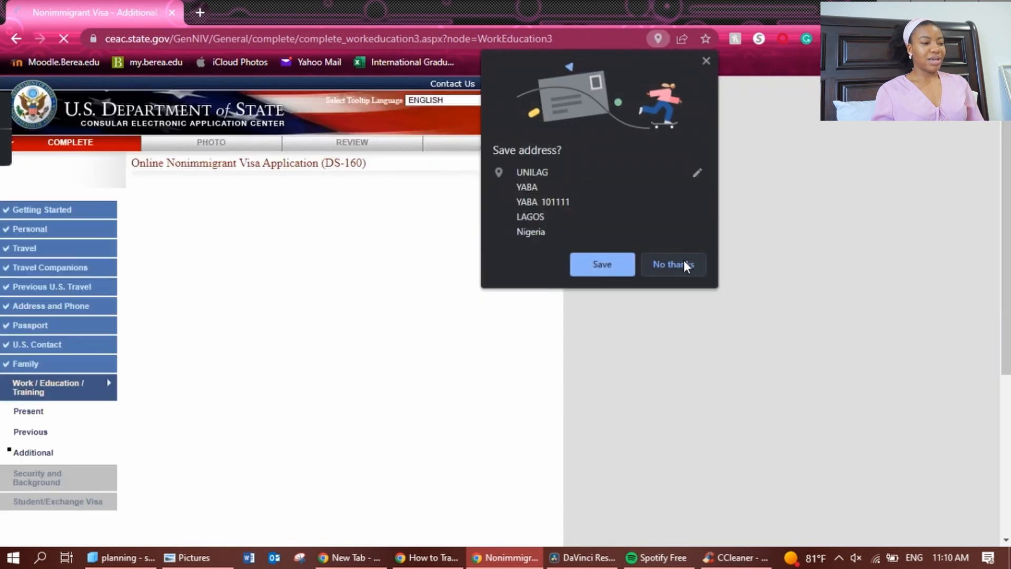
Decline Chrome's address save, then answer Yes to clan or tribe and enter YORUBA.
click(679, 263)
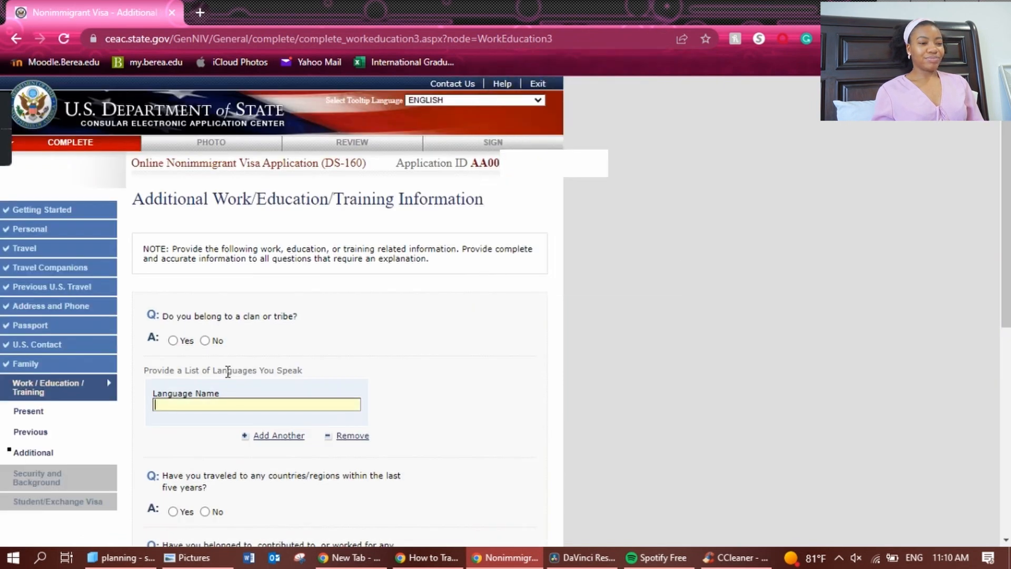
click(173, 340)
click(252, 398)
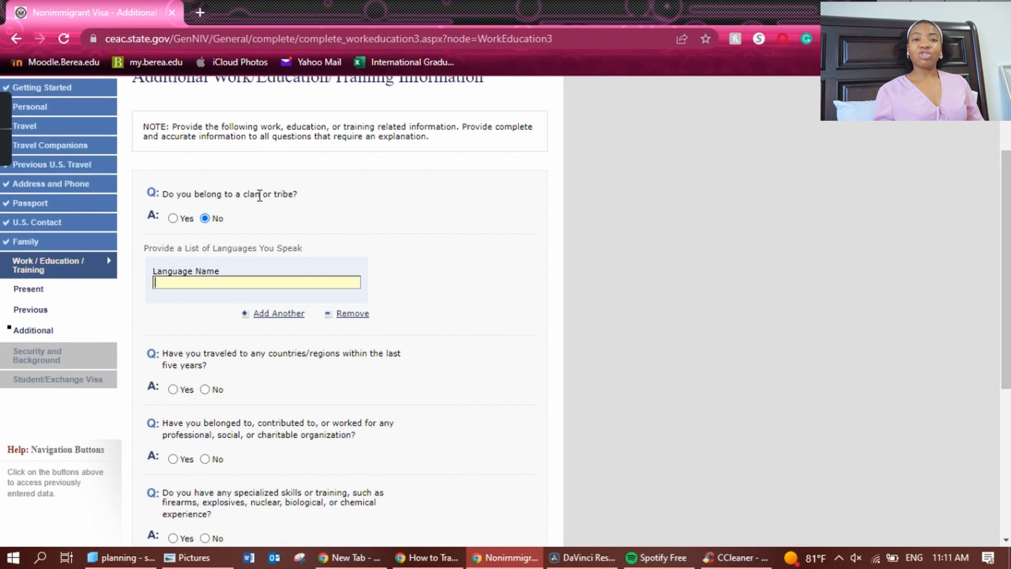
click(175, 224)
click(172, 219)
click(176, 272)
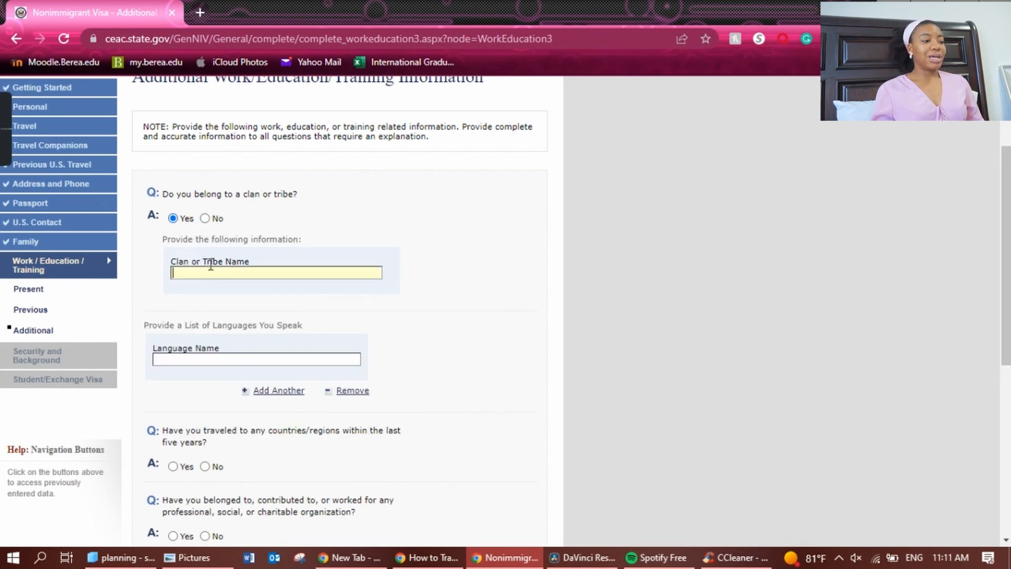
click(205, 218)
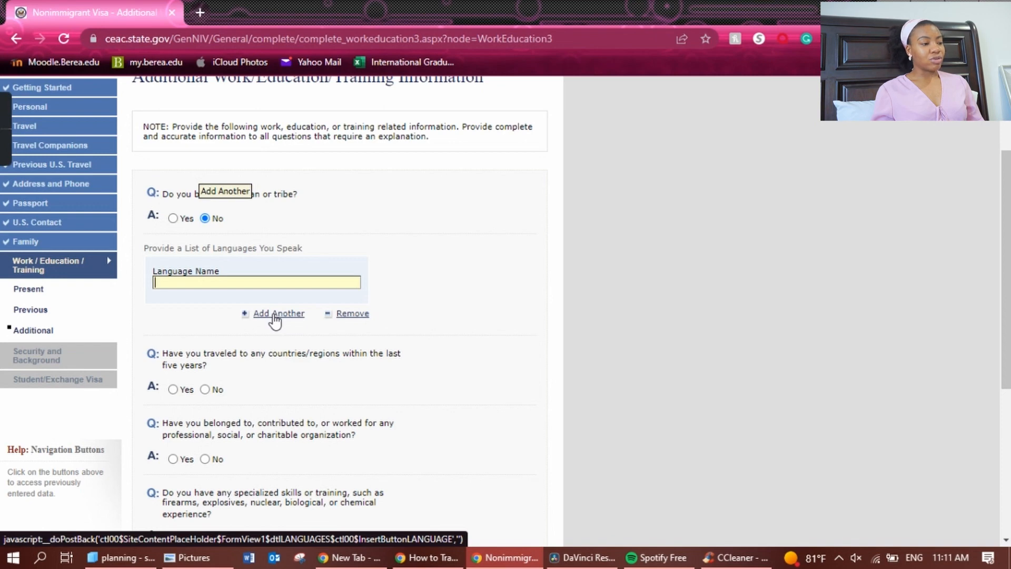
click(173, 218)
click(245, 273)
text(YORUBA)
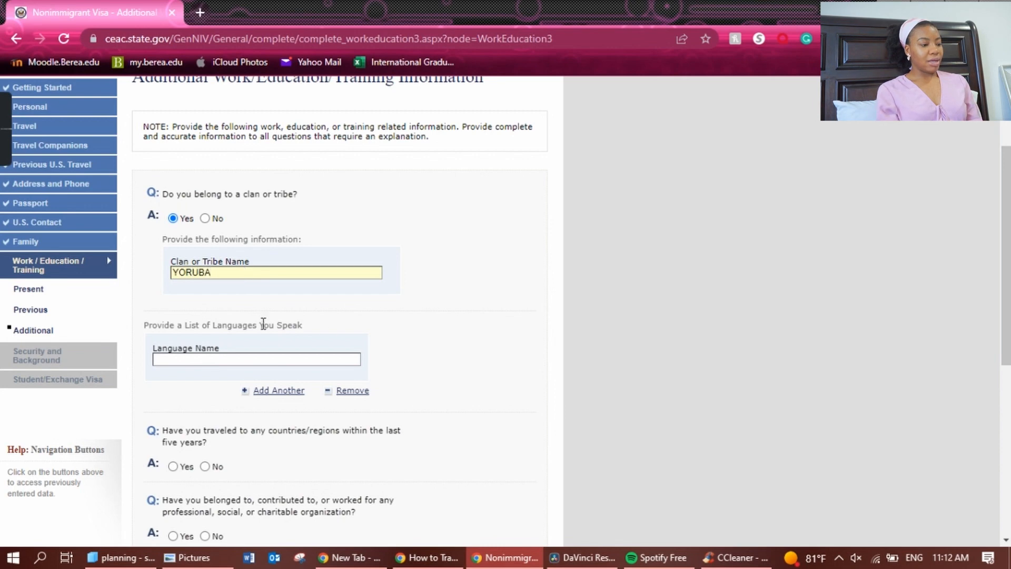
click(342, 335)
List ENGLISH and YORUBA as the languages spoken.
drag(1006, 177, 1006, 216)
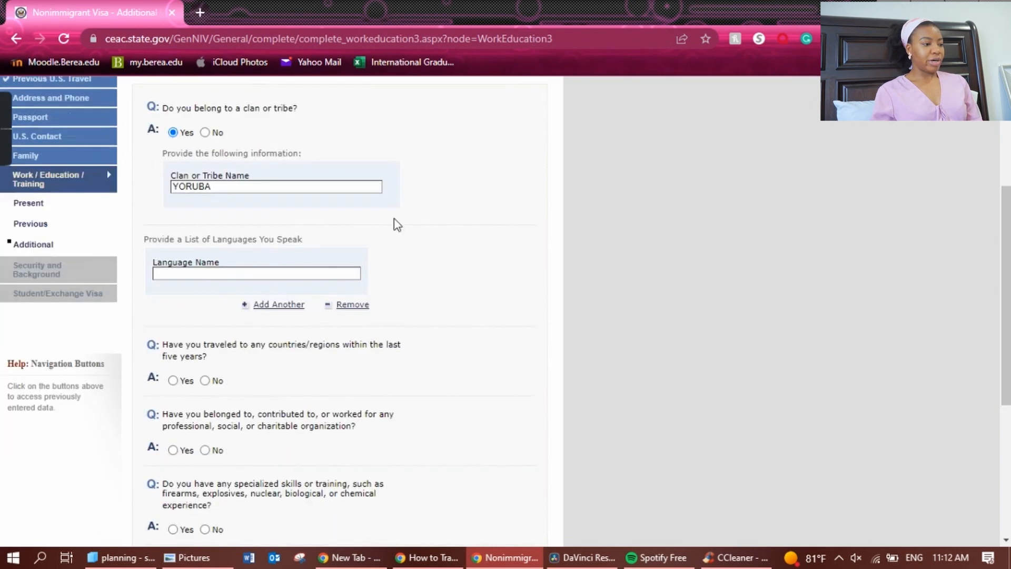
scroll(294, 412, up, 3)
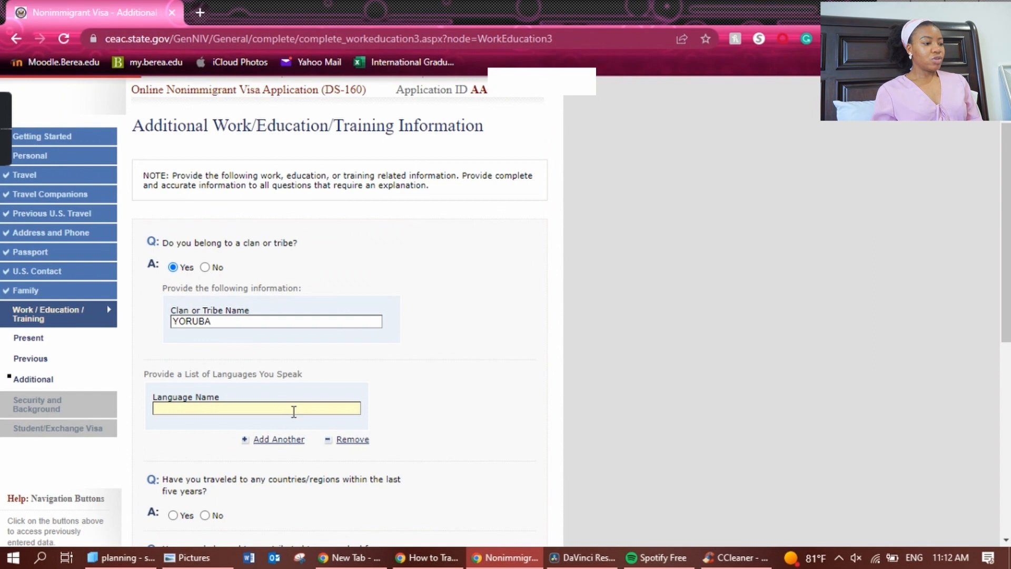
text(ENGLISH)
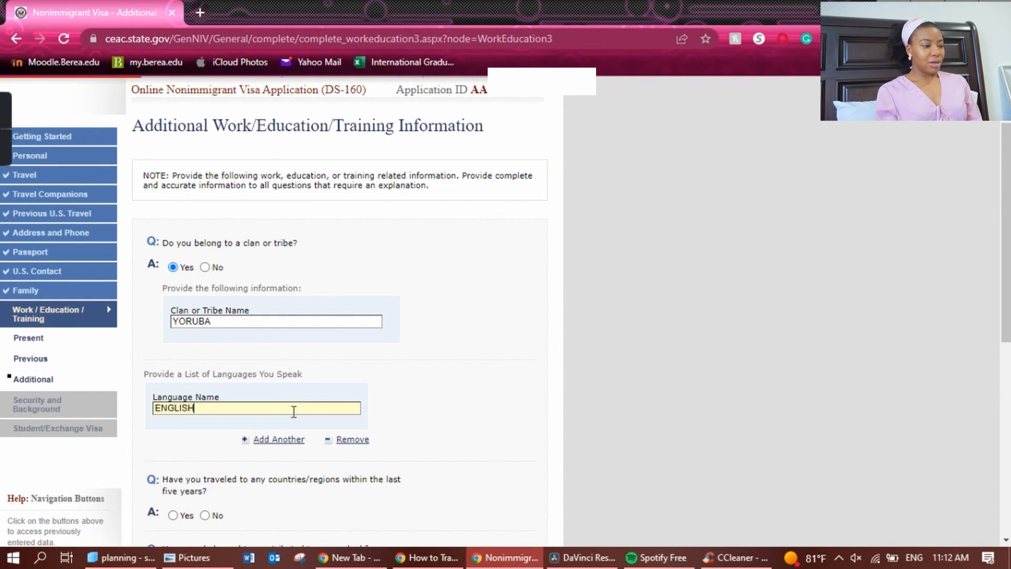
click(289, 439)
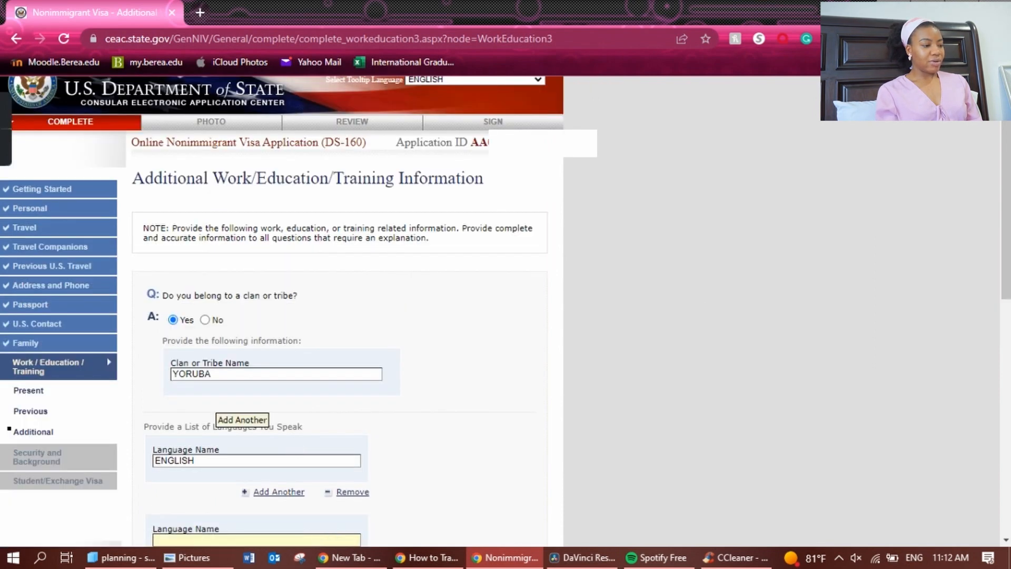
text(YORUBA)
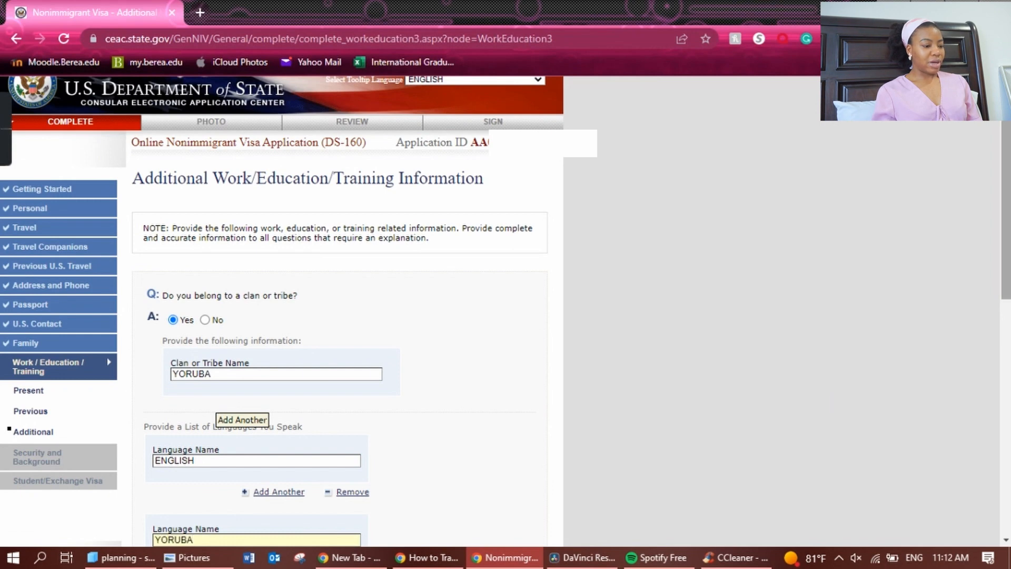
scroll(1000, 309, down, 3)
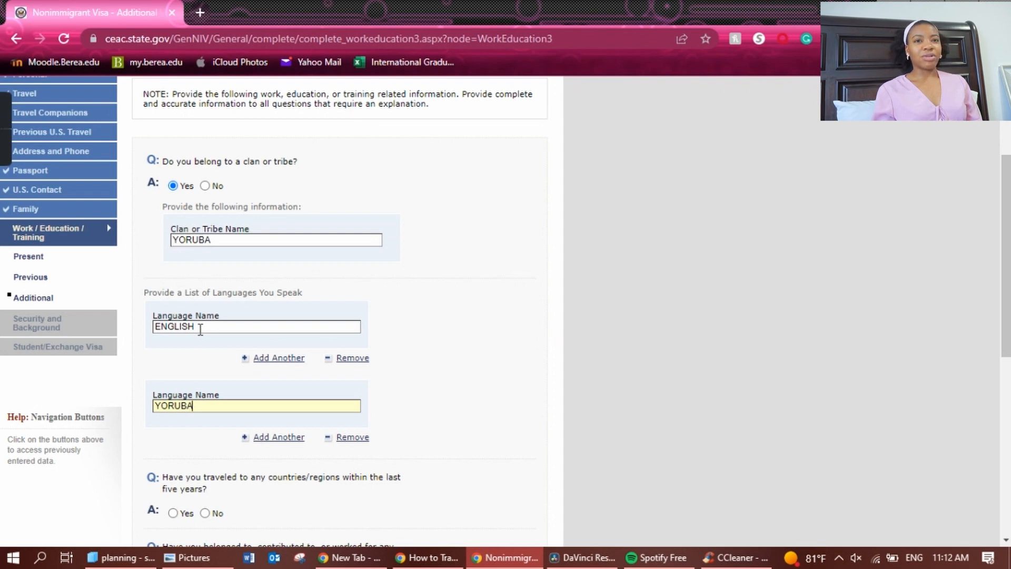
click(190, 340)
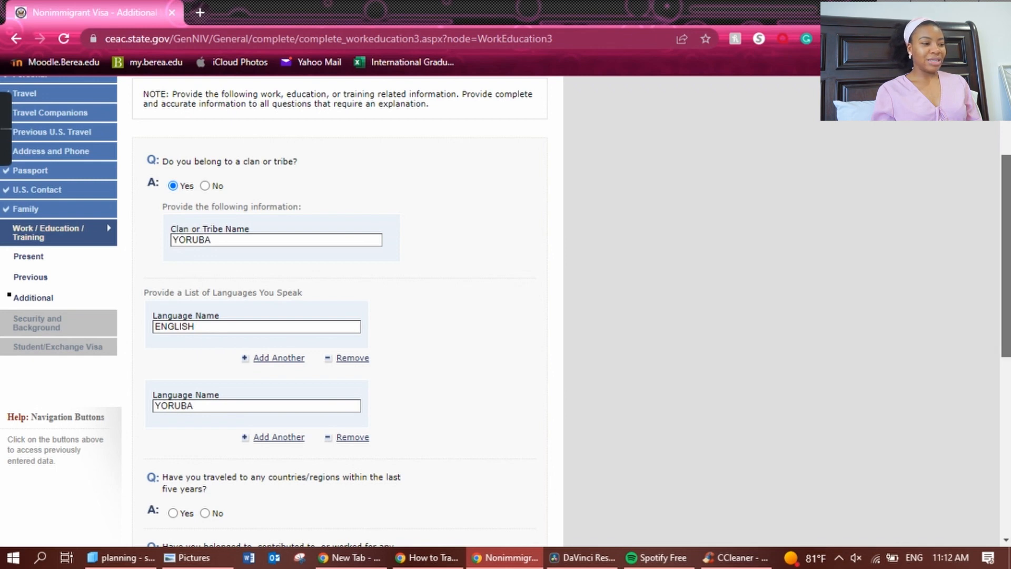
drag(1007, 256, 1007, 274)
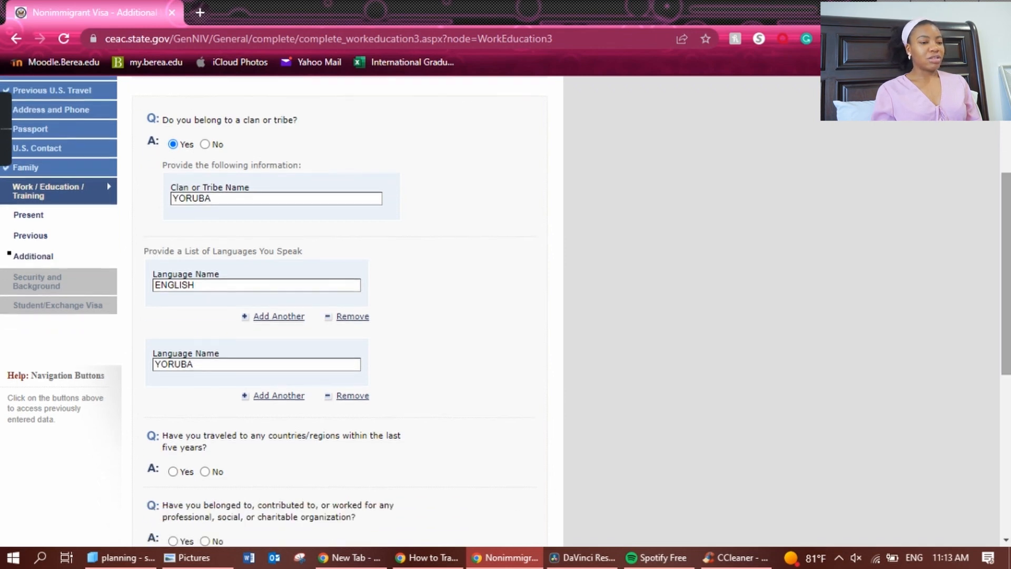
Answer No to the organization, specialized skills, military service and paramilitary questions.
scroll(226, 283, down, 5)
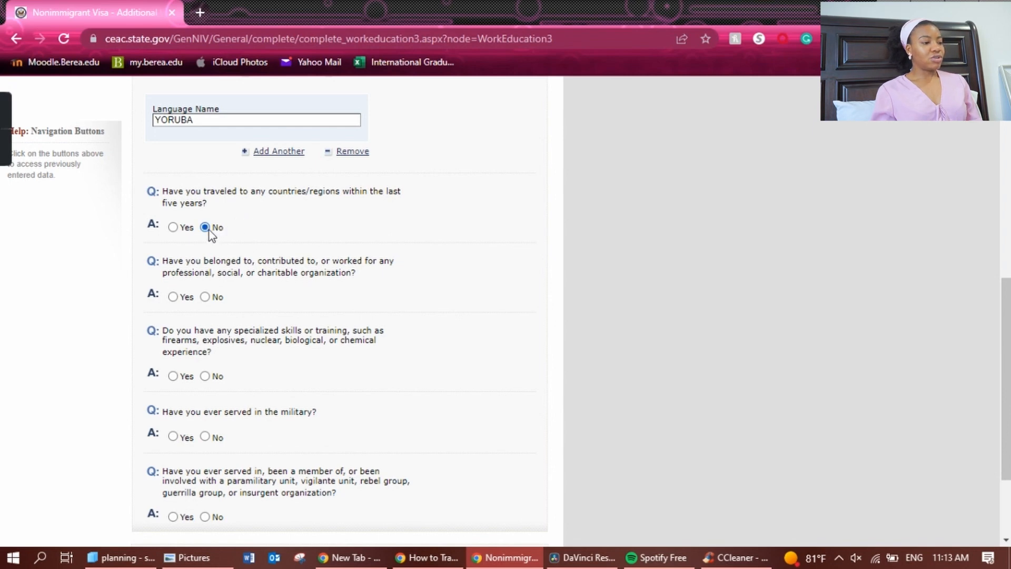
scroll(211, 234, up, 3)
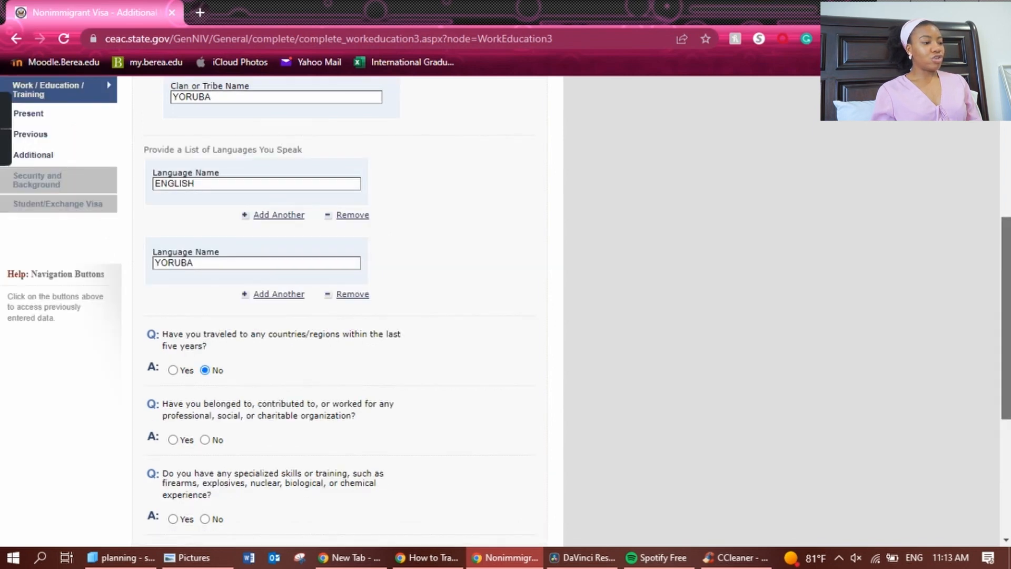
scroll(217, 343, down, 2)
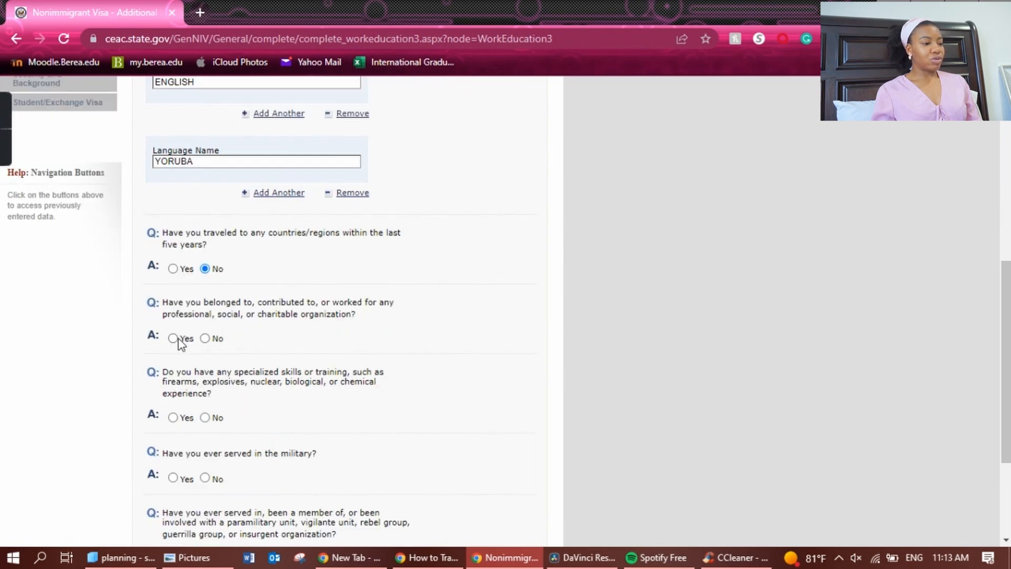
click(205, 339)
scroll(206, 345, up, 4)
scroll(215, 369, down, 5)
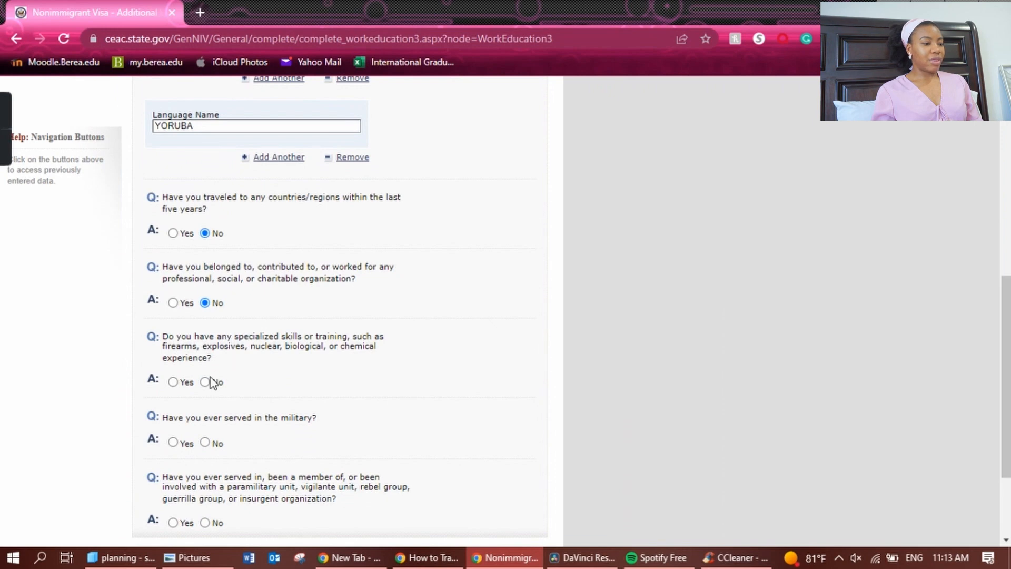
click(205, 382)
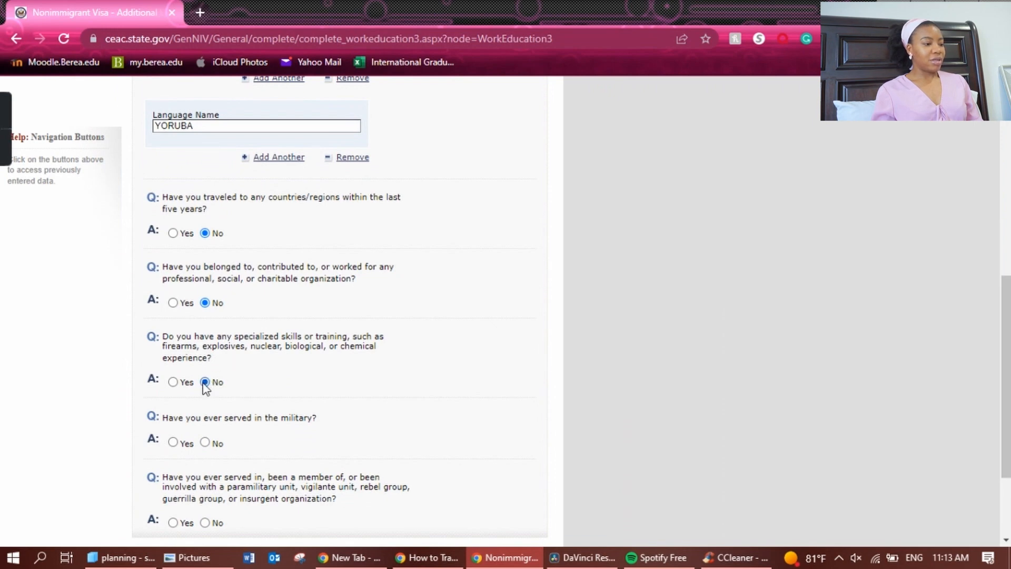
click(205, 443)
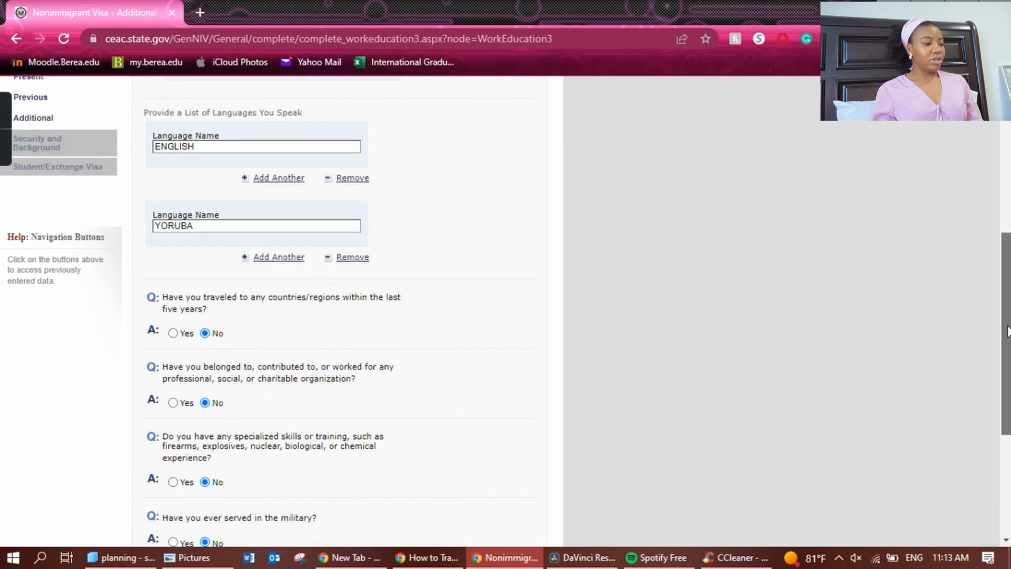
scroll(855, 418, down, 4)
click(205, 395)
On Security Part 1, answer No to communicable disease, mental/physical disorder and drug abuse.
click(448, 441)
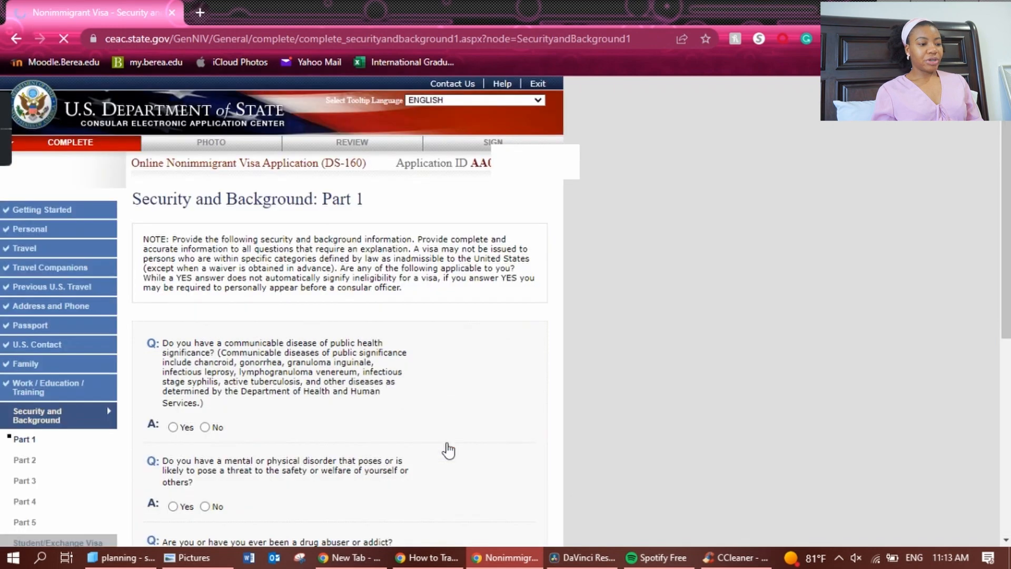
scroll(445, 450, down, 4)
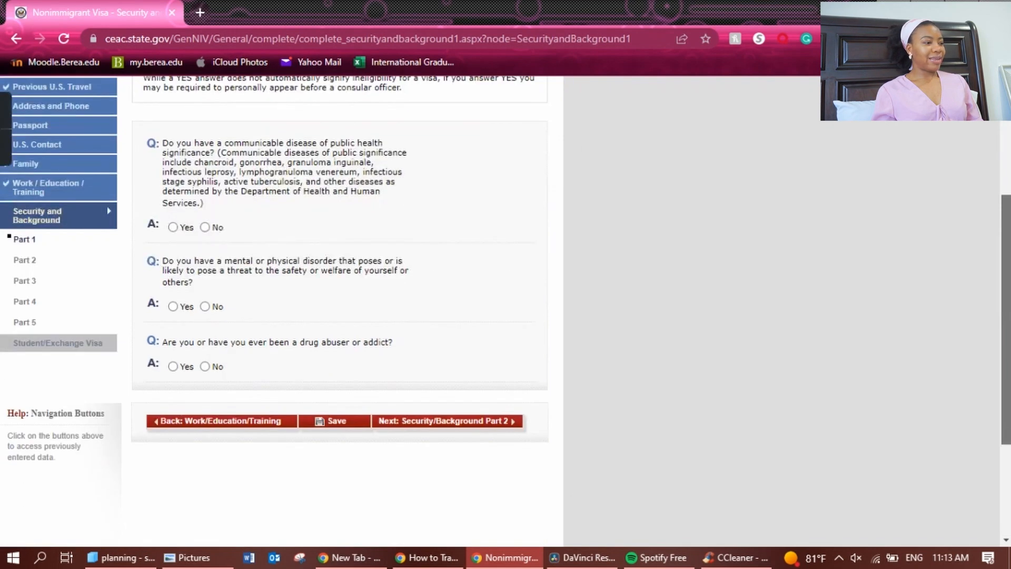
click(214, 230)
click(208, 308)
click(206, 367)
On Security Part 2, answer No to arrest, controlled substances and human-trafficking questions.
click(479, 427)
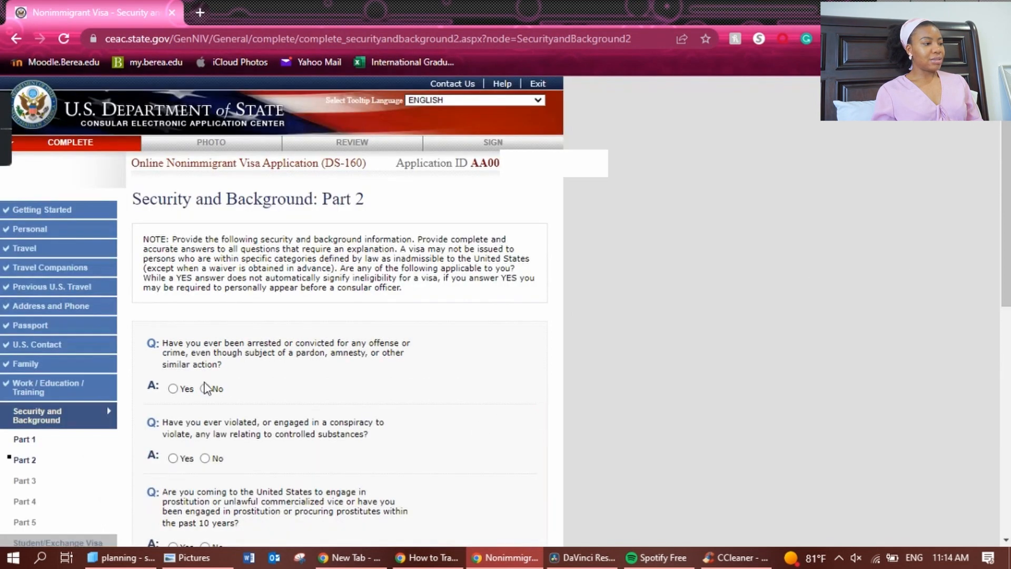
click(204, 390)
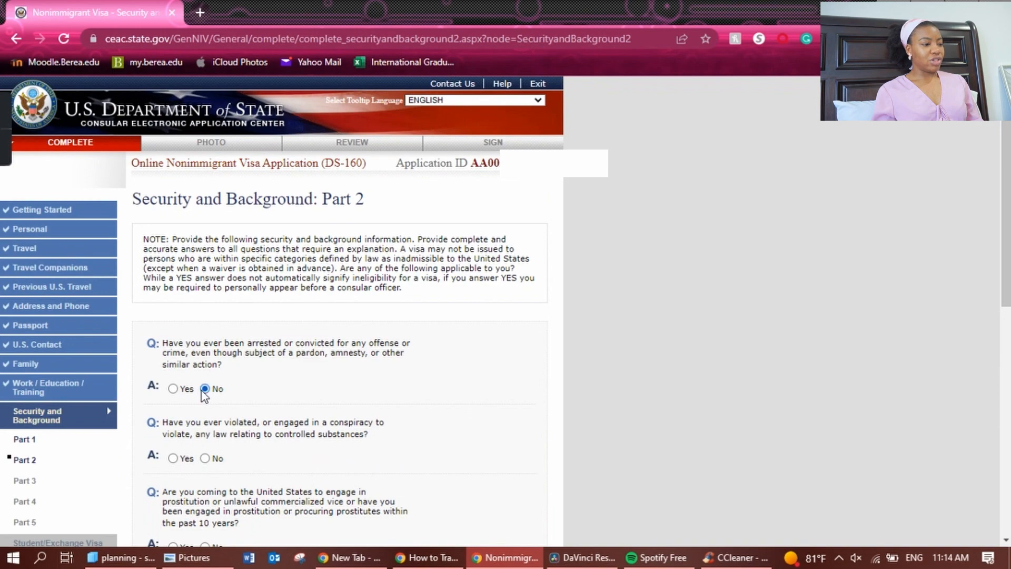
click(205, 458)
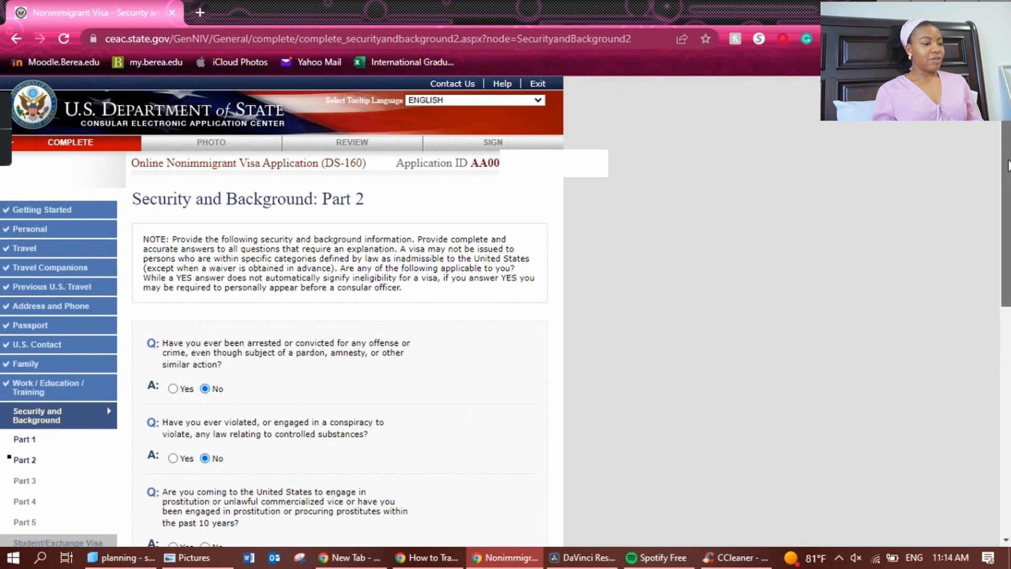
scroll(1008, 164, down, 8)
click(205, 295)
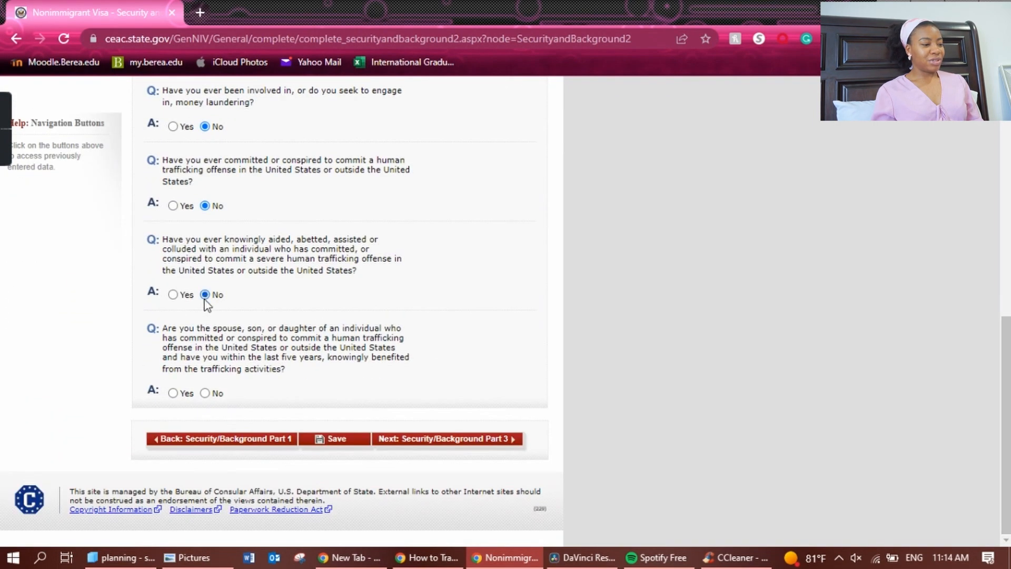
click(206, 395)
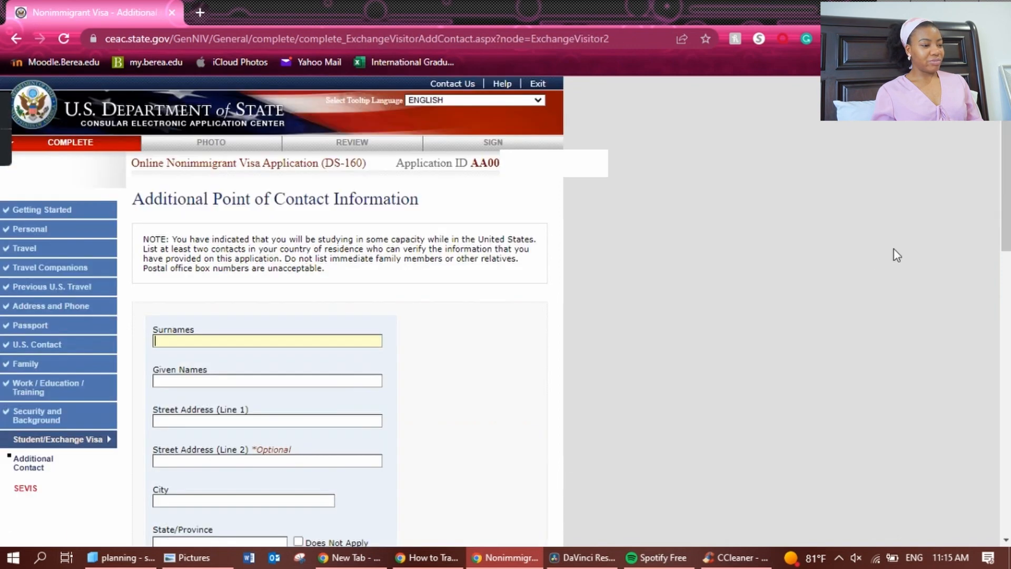
Enter the additional contact's surname and proceed to the SEVIS Information page.
drag(1007, 226, 1006, 314)
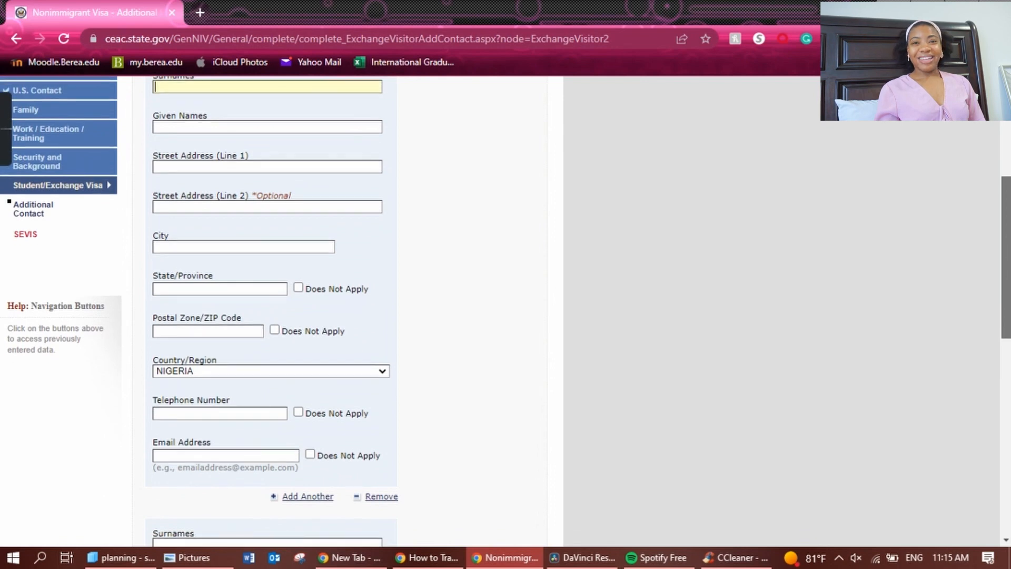
drag(1007, 296, 1009, 242)
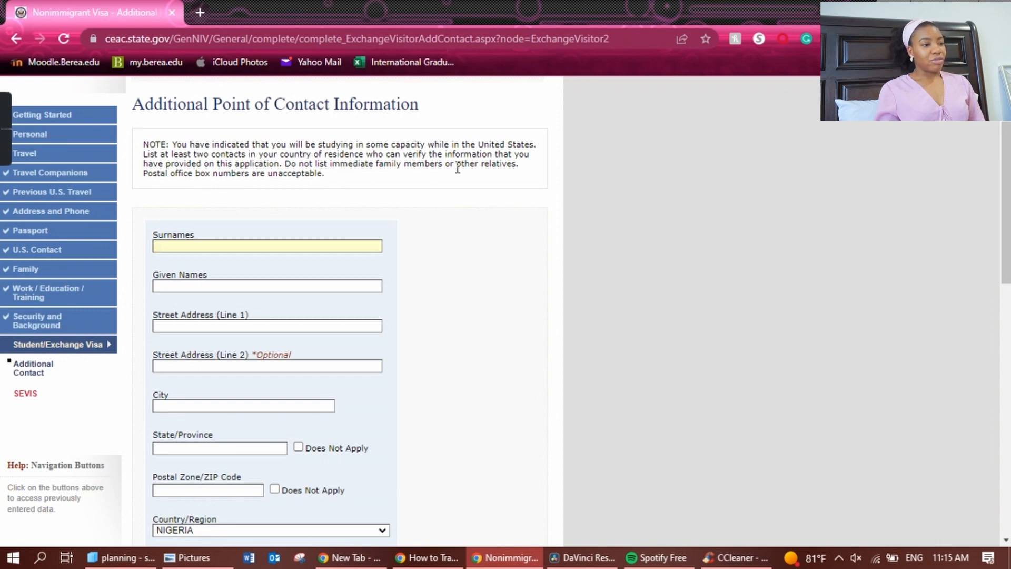
scroll(1006, 232, down, 1)
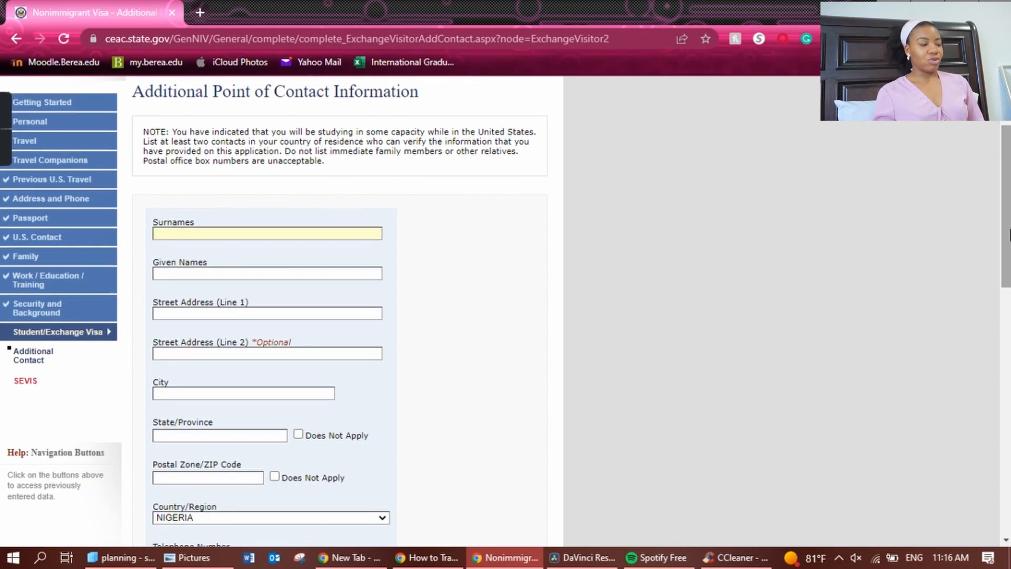
drag(1010, 232, 1007, 182)
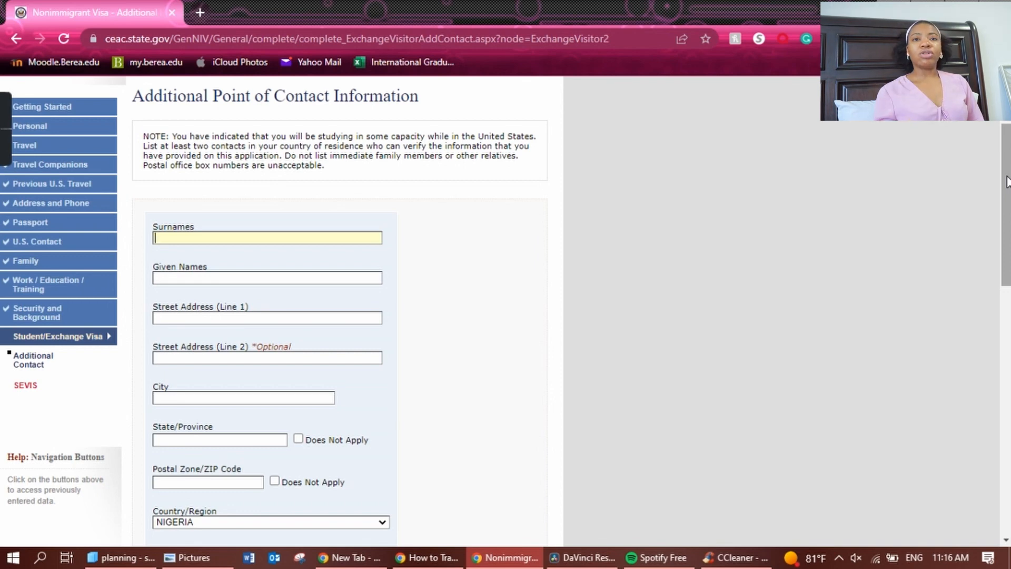
drag(1008, 178, 1008, 180)
text(OLABISI)
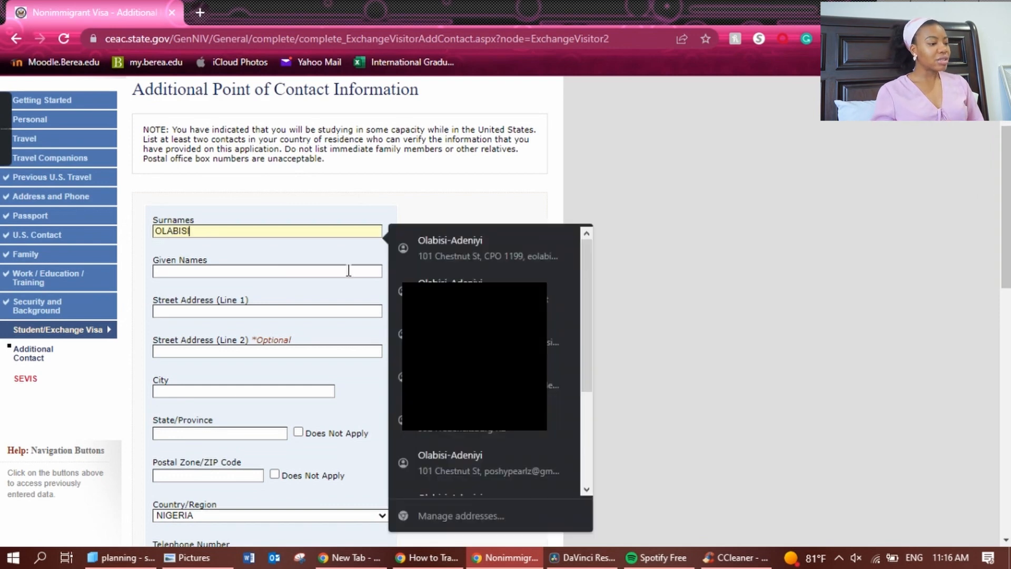
click(348, 270)
click(470, 441)
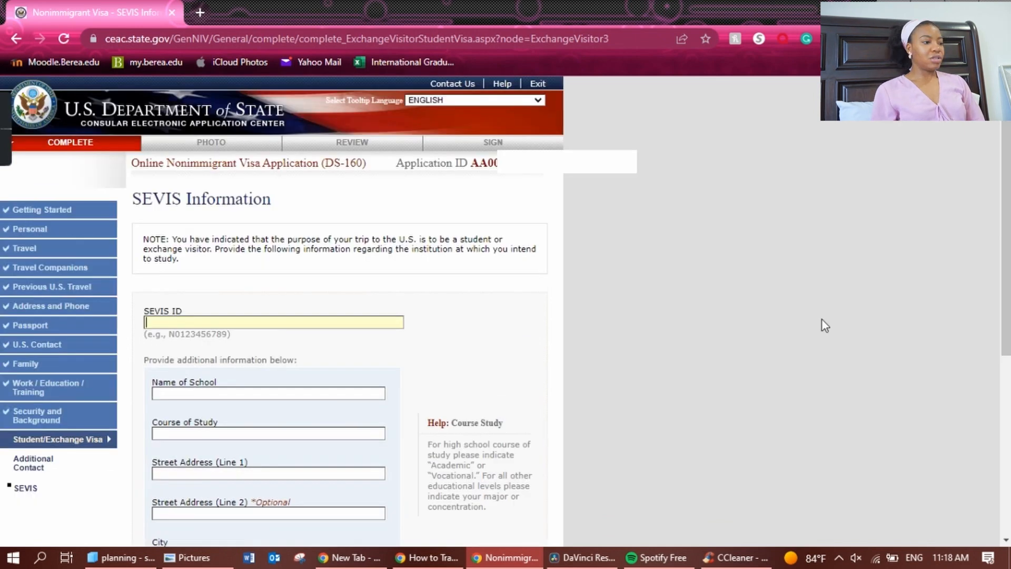
Paste the SEVIS ID and enter BEREA COLLEGE as school and BIOLOGY as course.
drag(1007, 316, 1007, 385)
click(347, 229)
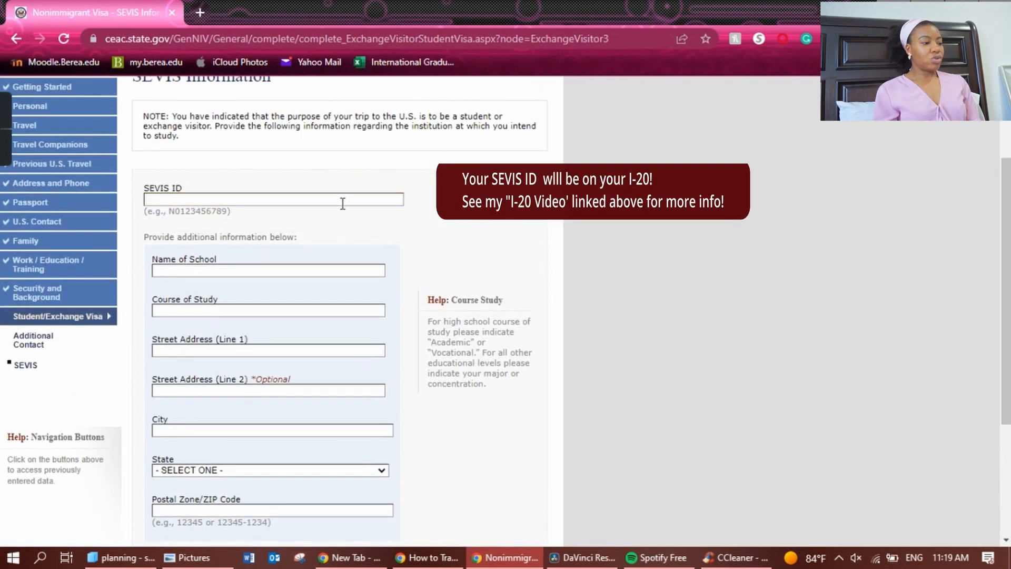
key(ctrl+v)
click(361, 225)
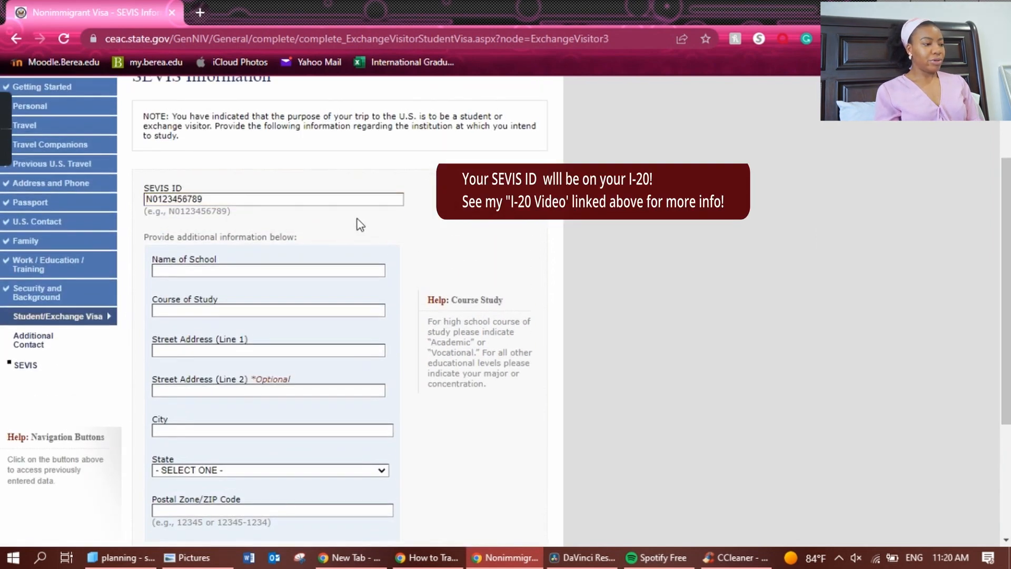
click(326, 268)
text(BER)
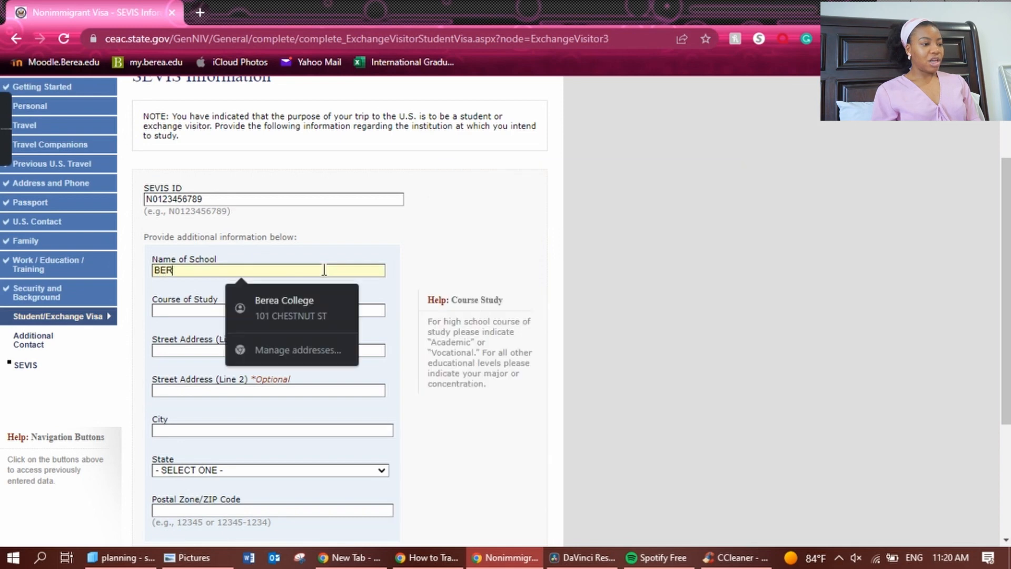
text(EA COLLEGE)
key(Tab)
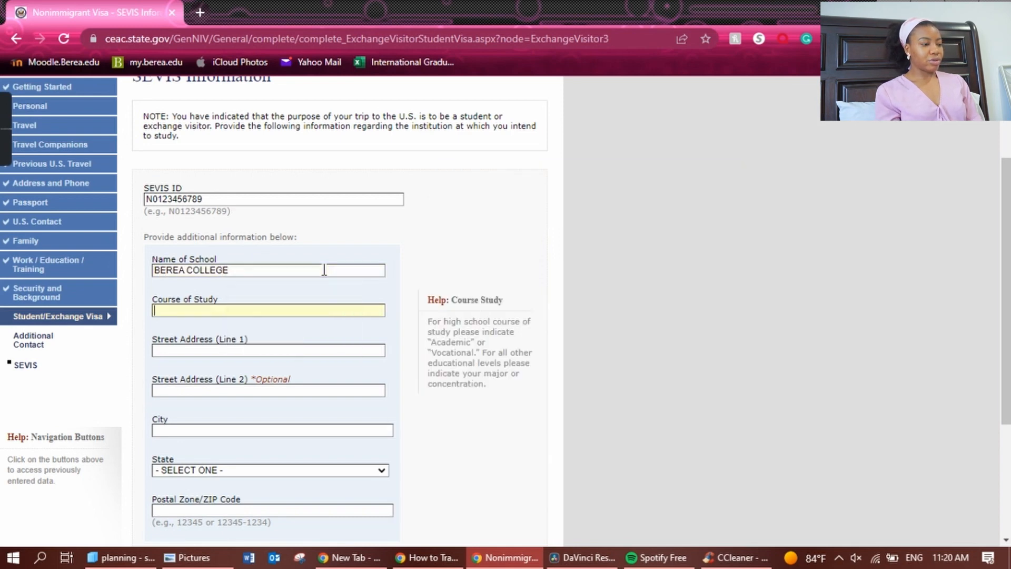
text(BIOLOGY)
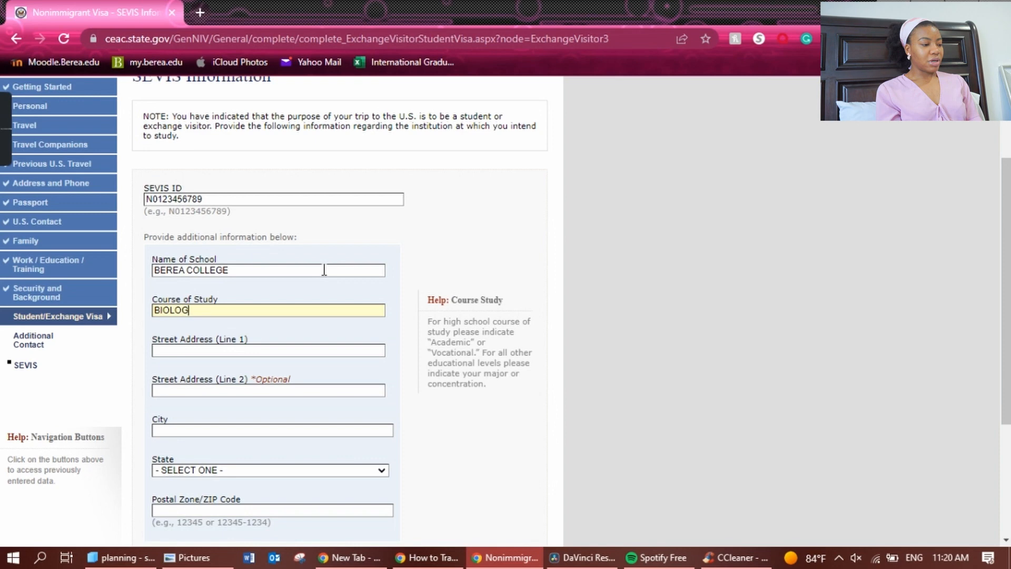
Fill the school address in BEREA, KENTUCKY 40404 from autofill and clear the second line.
key(Tab)
text(101)
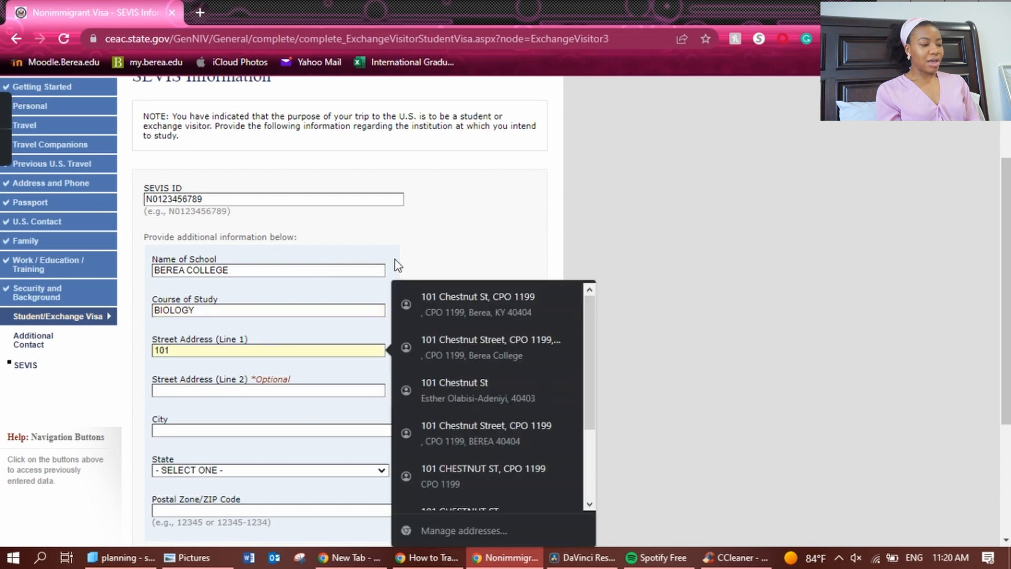
click(495, 302)
scroll(463, 237, down, 4)
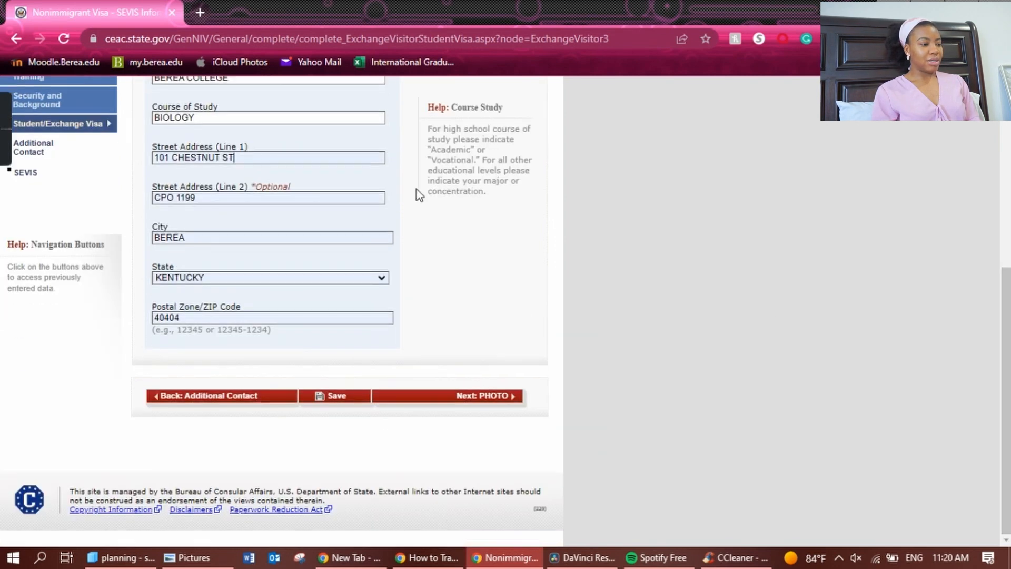
triple_click(250, 202)
key(BackSpace)
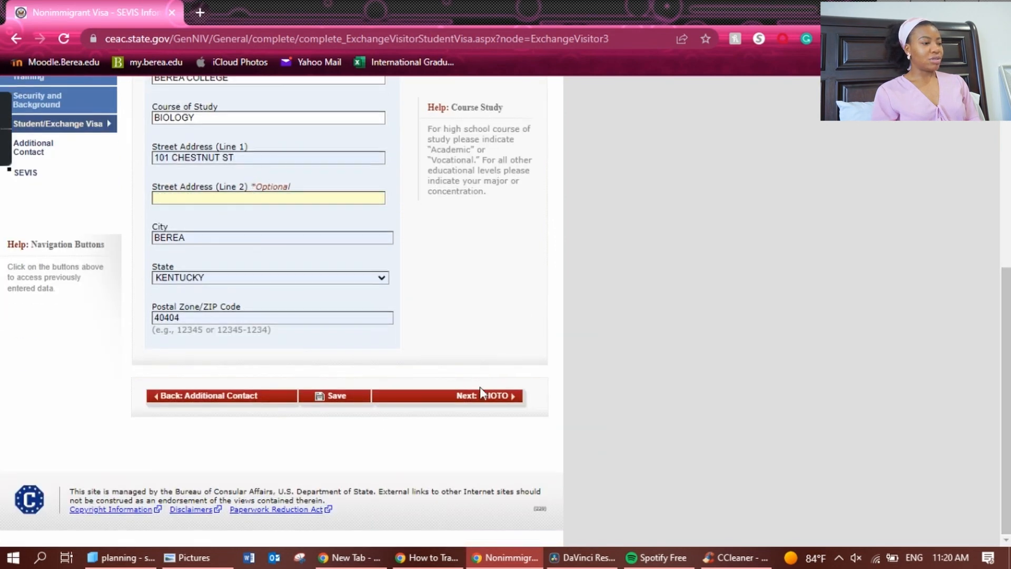
Continue past Upload Photo and scroll through the review to Location Information (LAGOS, NIGERIA).
click(480, 395)
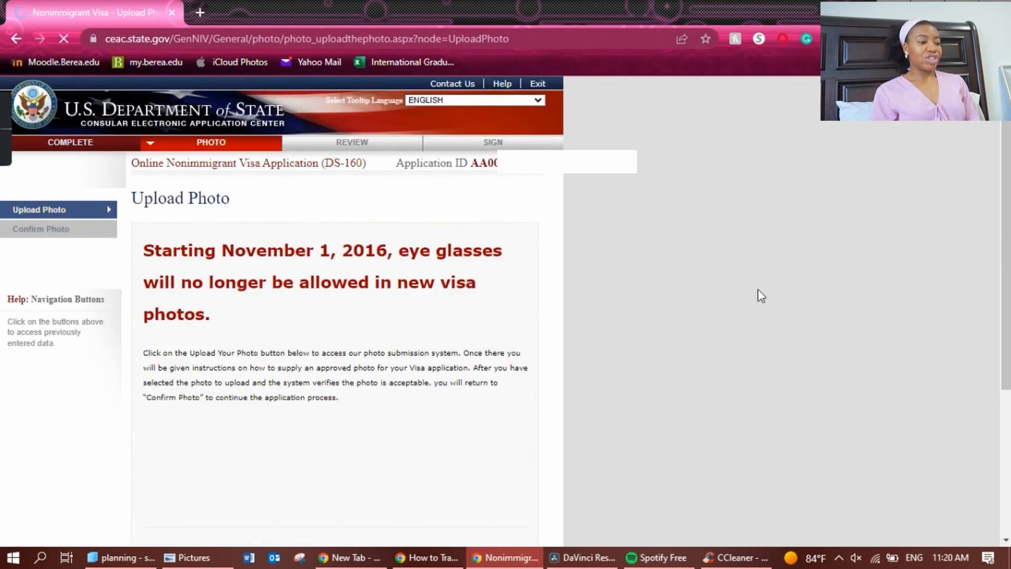
scroll(337, 310, down, 3)
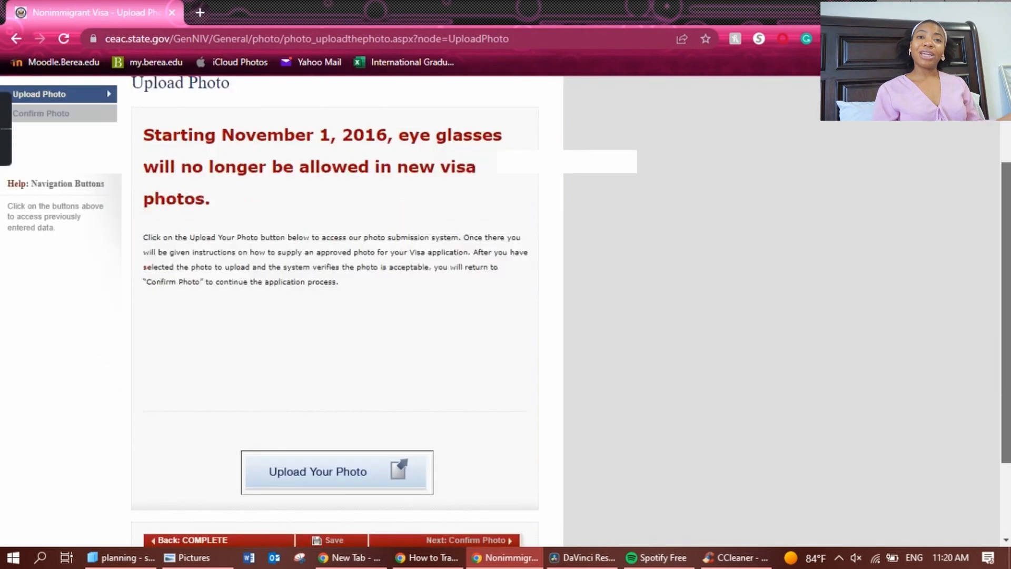
scroll(994, 271, up, 3)
scroll(994, 271, down, 3)
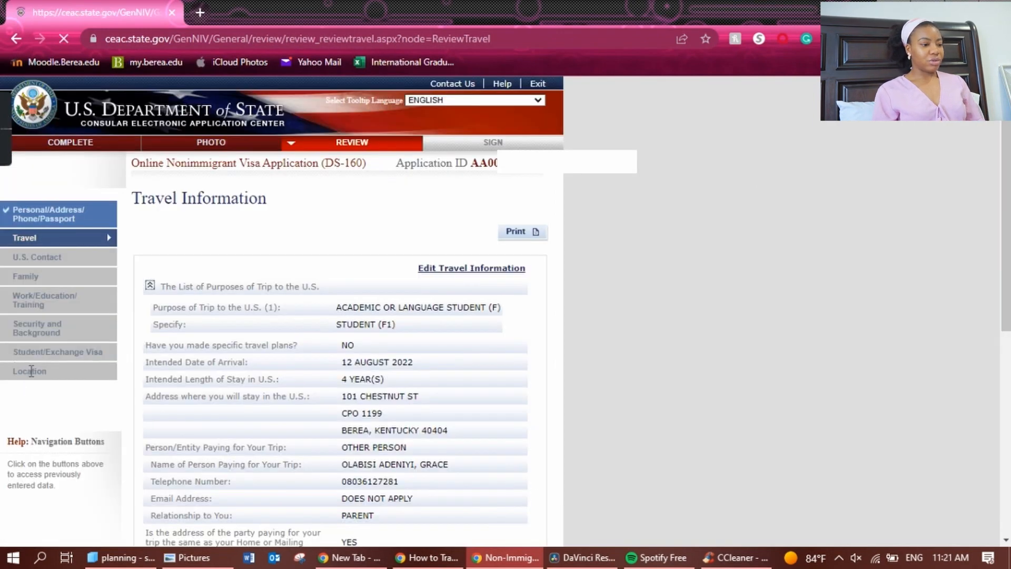
scroll(337, 311, down, 7)
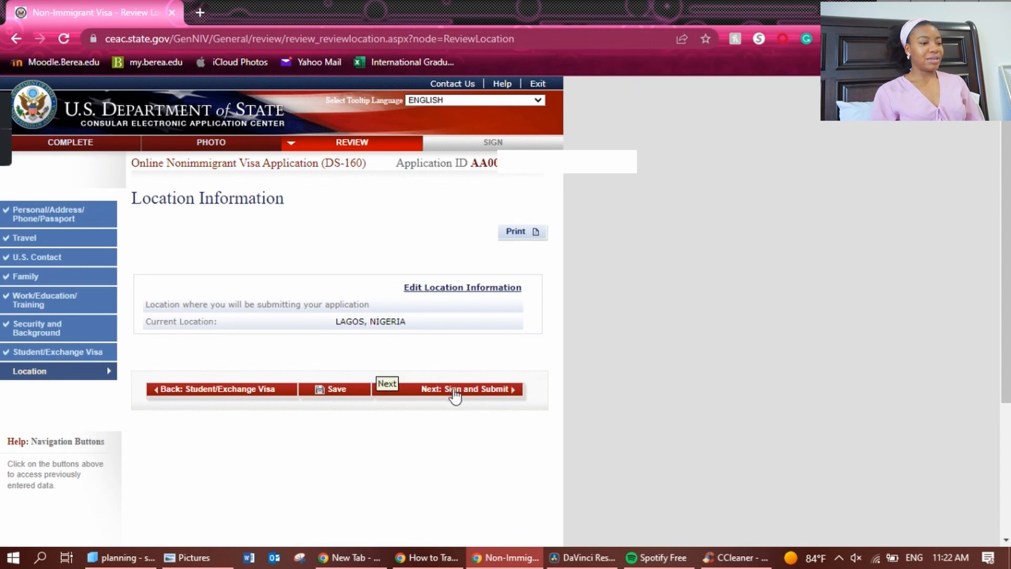
Go to Sign and Submit and read through the certification text to E-Signature.
click(498, 391)
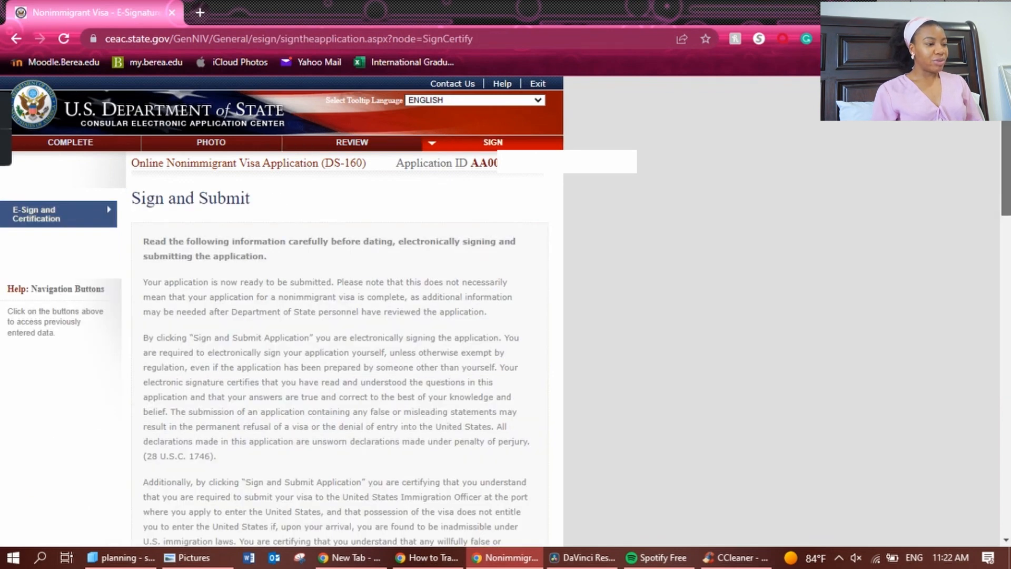
scroll(506, 311, down, 1)
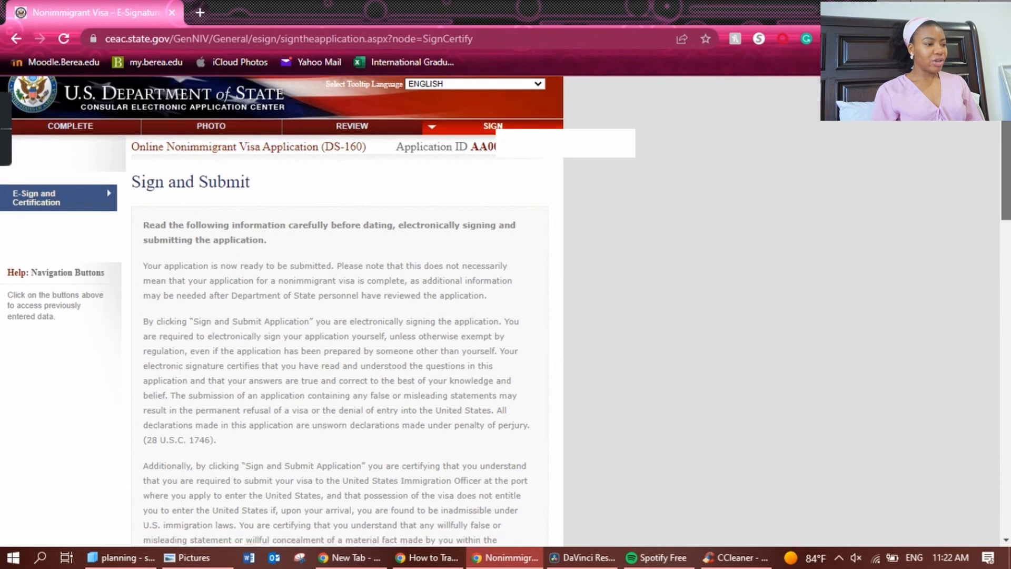
scroll(340, 311, down, 3)
scroll(340, 311, up, 3)
scroll(340, 311, down, 8)
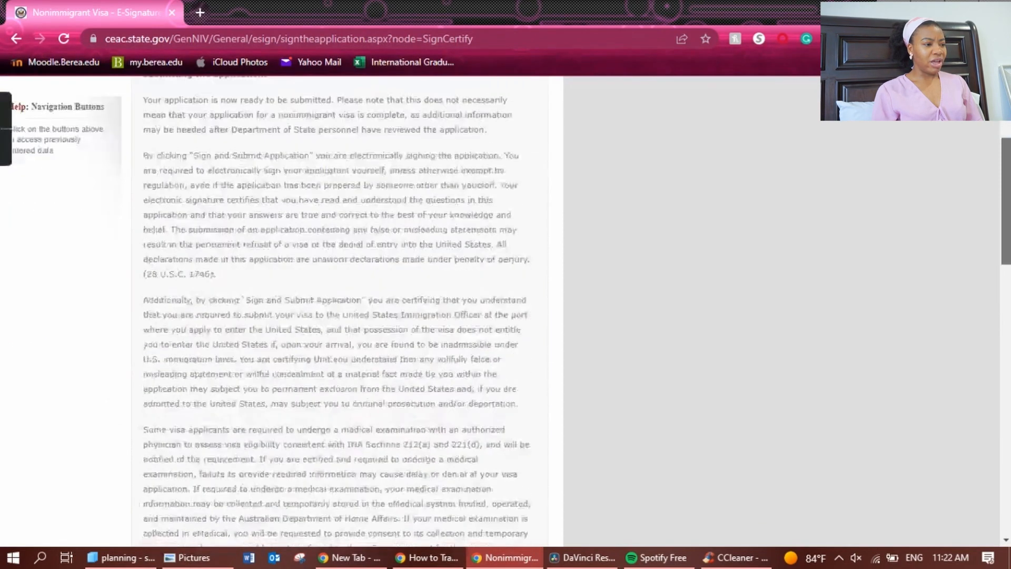
scroll(1003, 230, down, 3)
scroll(1003, 229, up, 8)
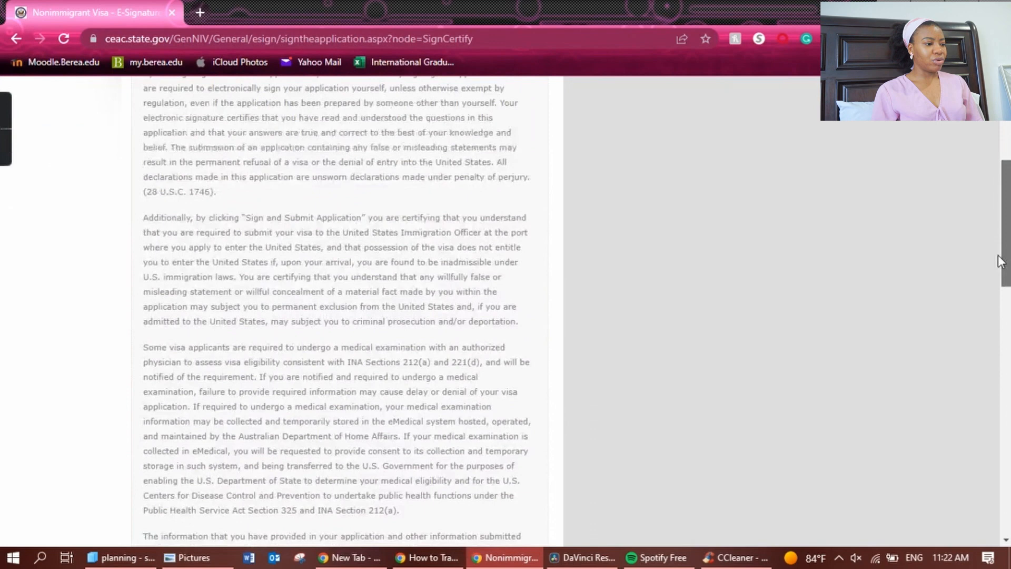
scroll(1003, 230, up, 1)
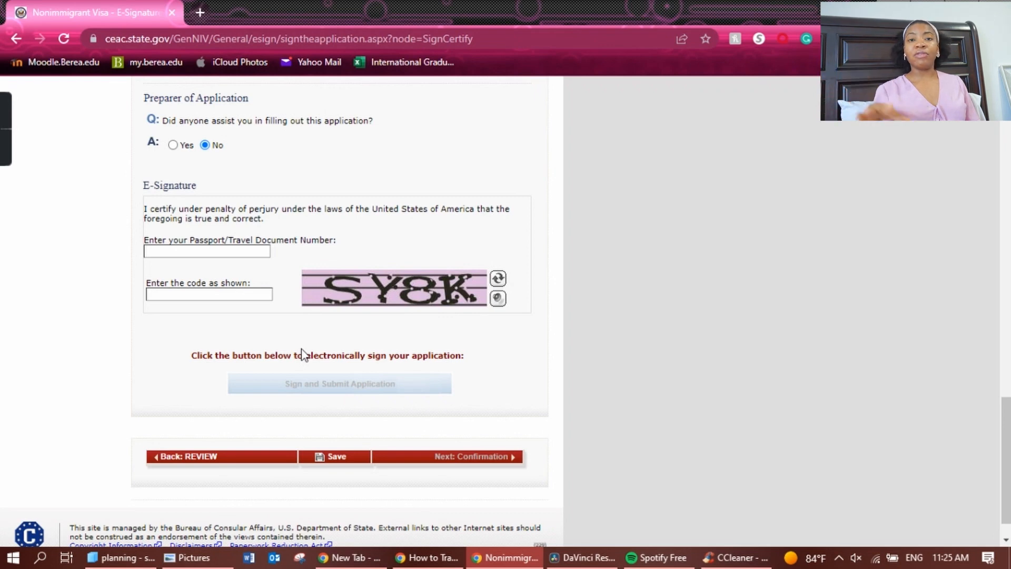
scroll(564, 399, up, 1)
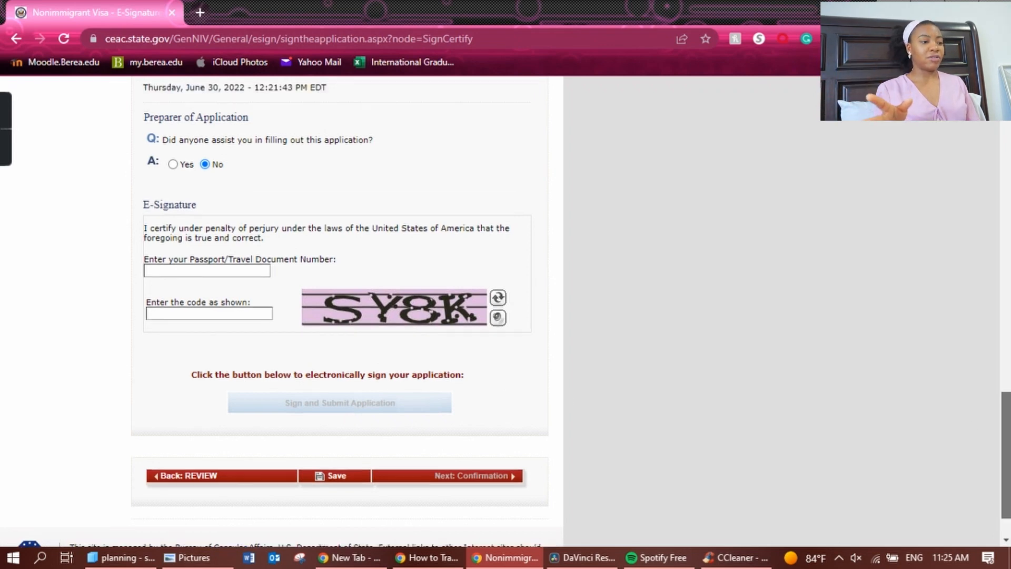